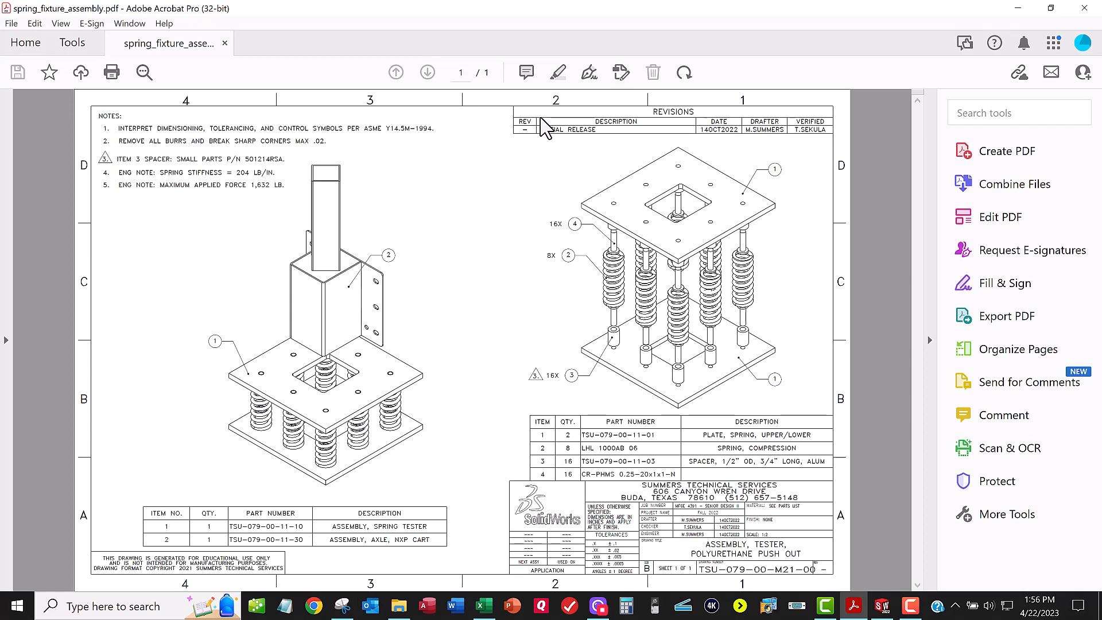
Step: Minimize the assembly drawing PDF and review the highlighted spring material properties in the Snipping Tool capture
{"action": "left_click", "coordinate": [1014, 10]}
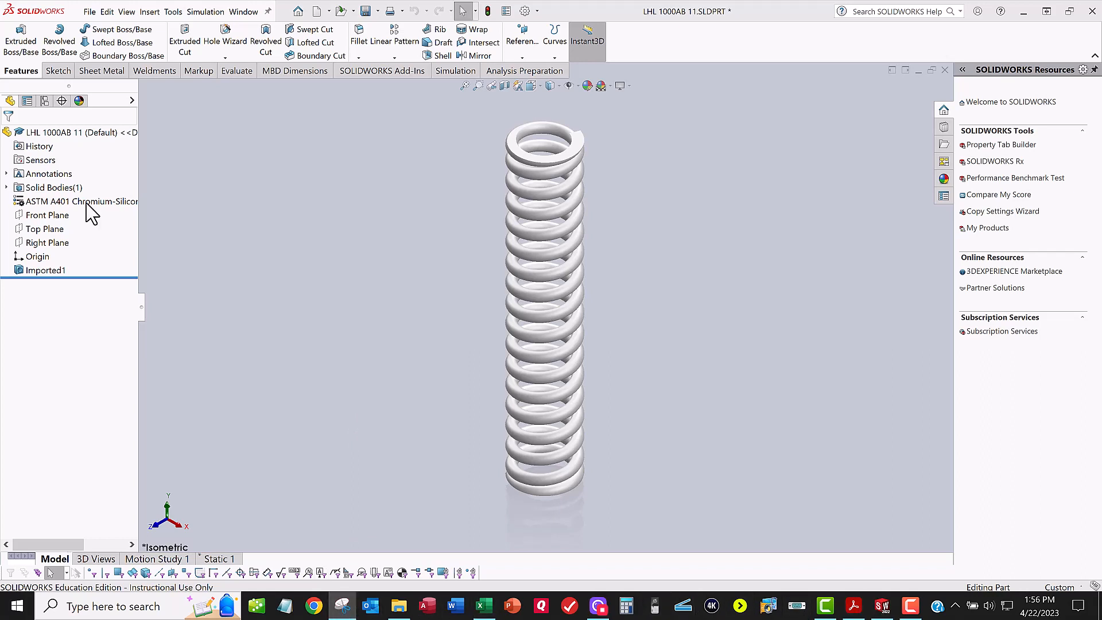
{"action": "mouse_move", "coordinate": [86, 202]}
{"action": "left_mouse_down"}
{"action": "mouse_move", "coordinate": [356, 179]}
{"action": "mouse_move", "coordinate": [386, 46]}
{"action": "left_mouse_up"}
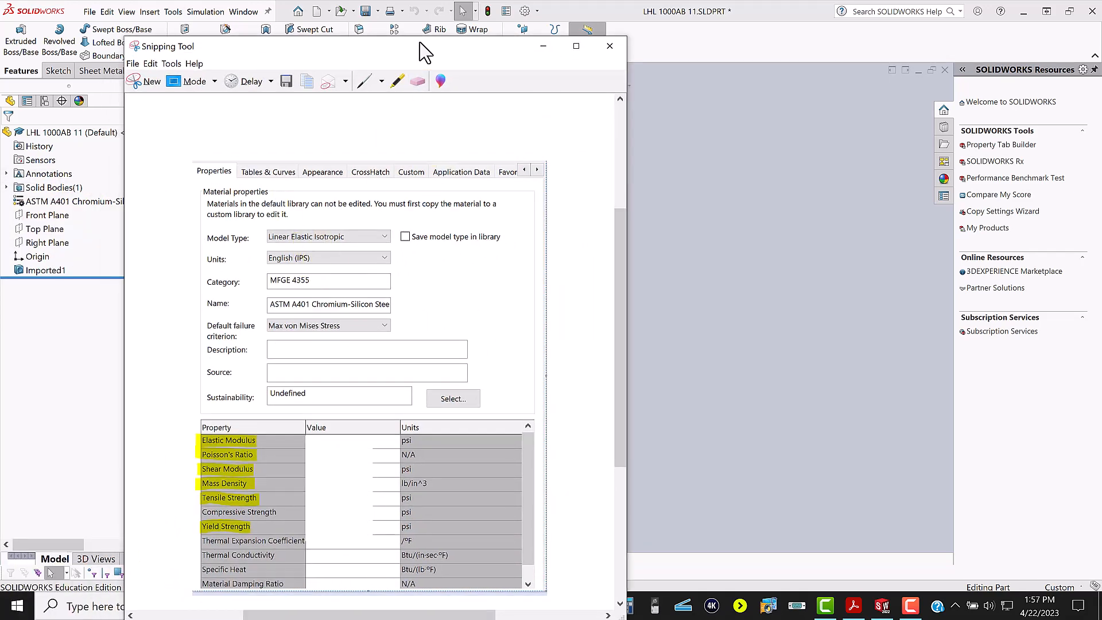
{"action": "left_click_drag", "start_coordinate": [425, 53], "coordinate": [531, 31]}
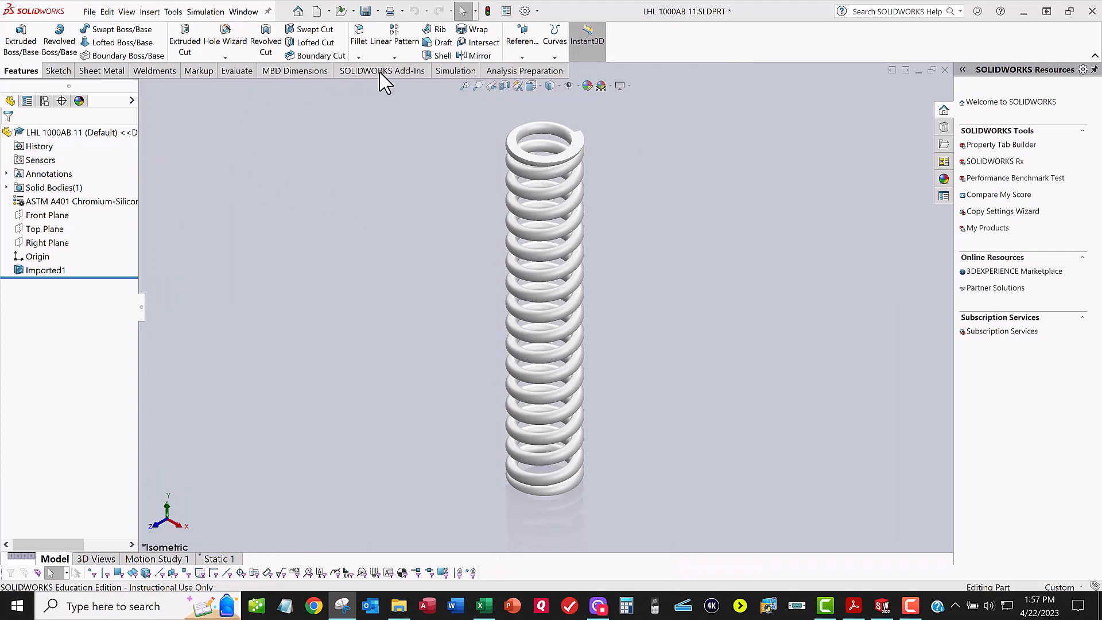
Step: Create a new static simulation study and review the part's ASTM A401 Chromium-Silicon Steel Alloy material
{"action": "left_click", "coordinate": [444, 71]}
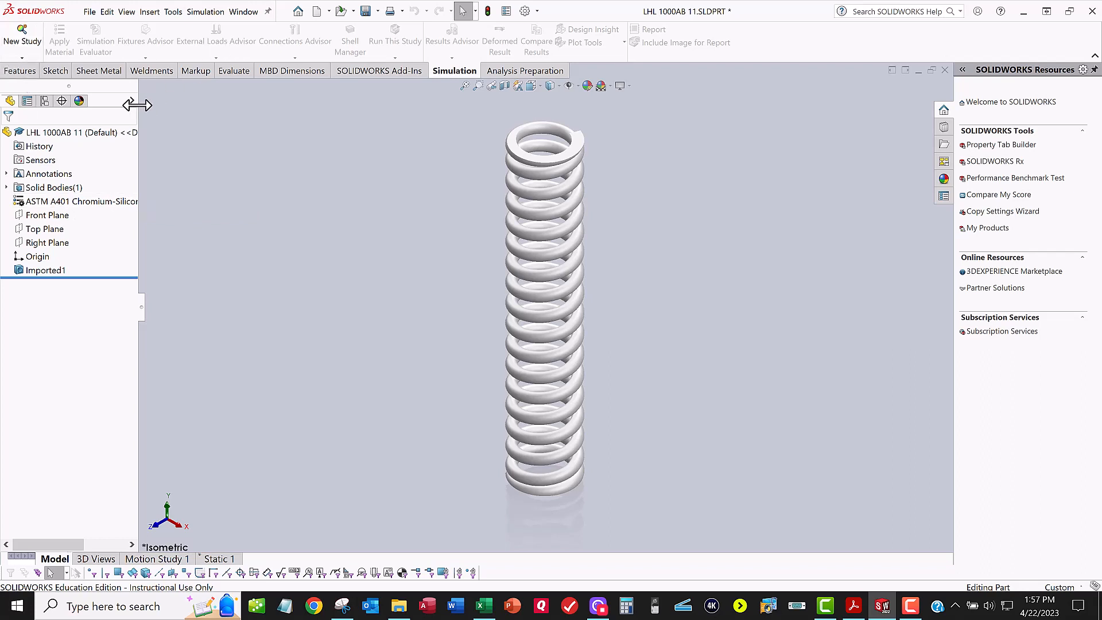
{"action": "left_click", "coordinate": [21, 41]}
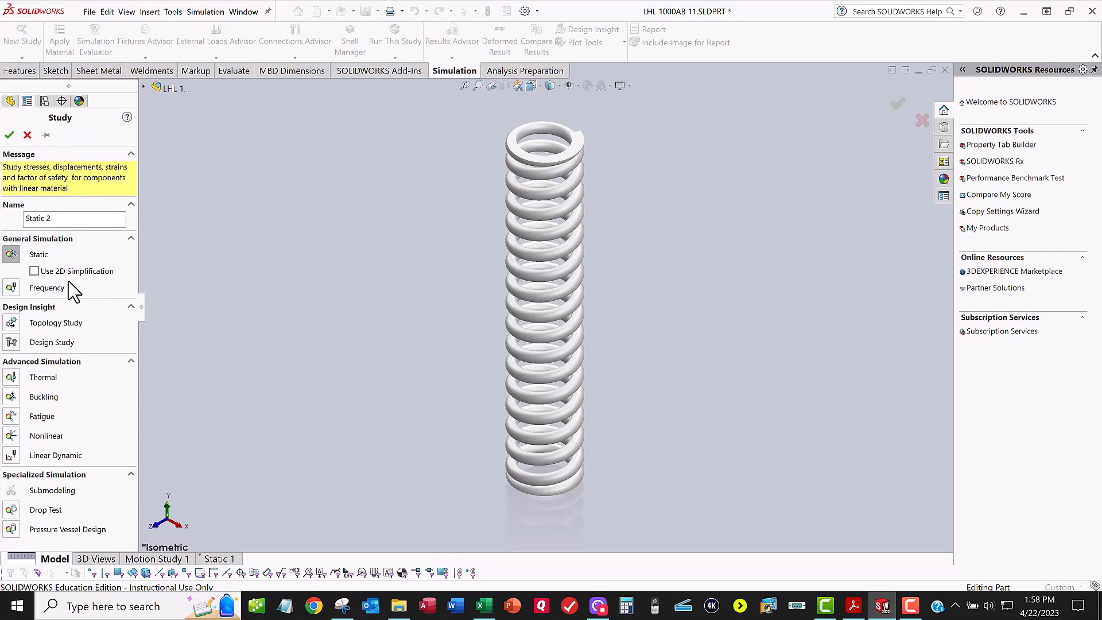
{"action": "left_click", "coordinate": [10, 137]}
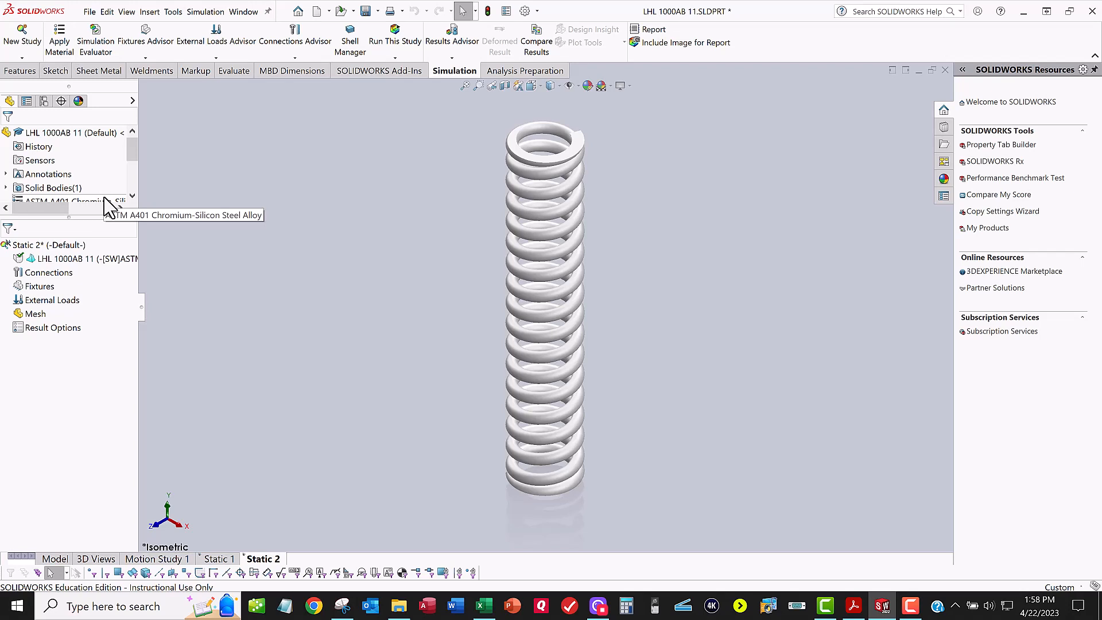
{"action": "left_click", "coordinate": [60, 41]}
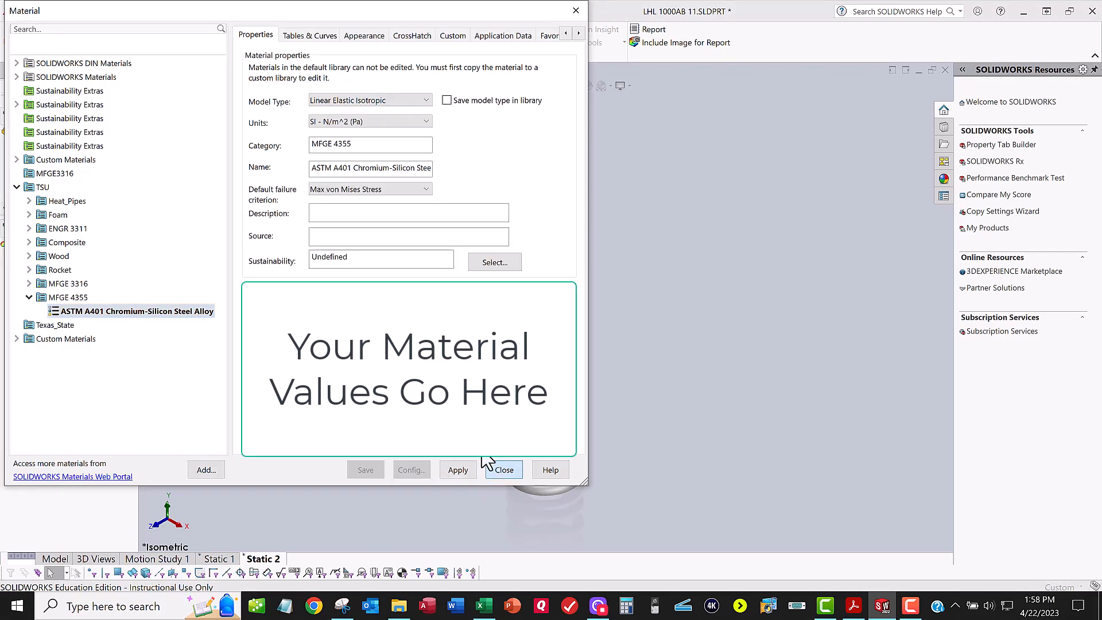
{"action": "left_click", "coordinate": [492, 469]}
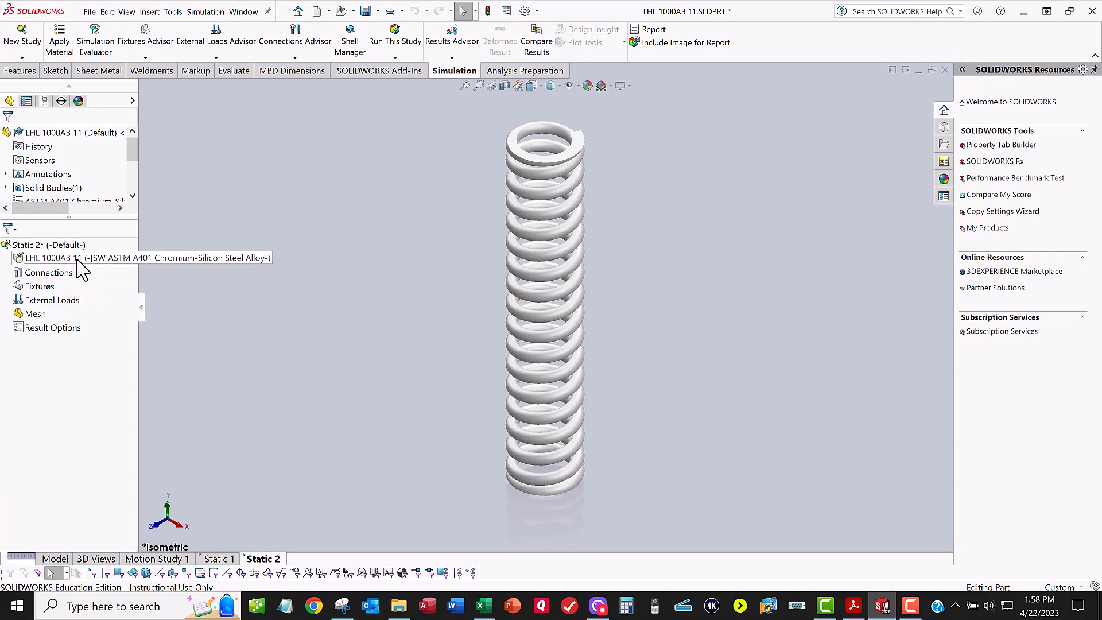
Step: Apply a Fixed Geometry fixture to the flat bottom end face of the spring with a symbol size of 300
{"action": "left_click", "coordinate": [144, 59]}
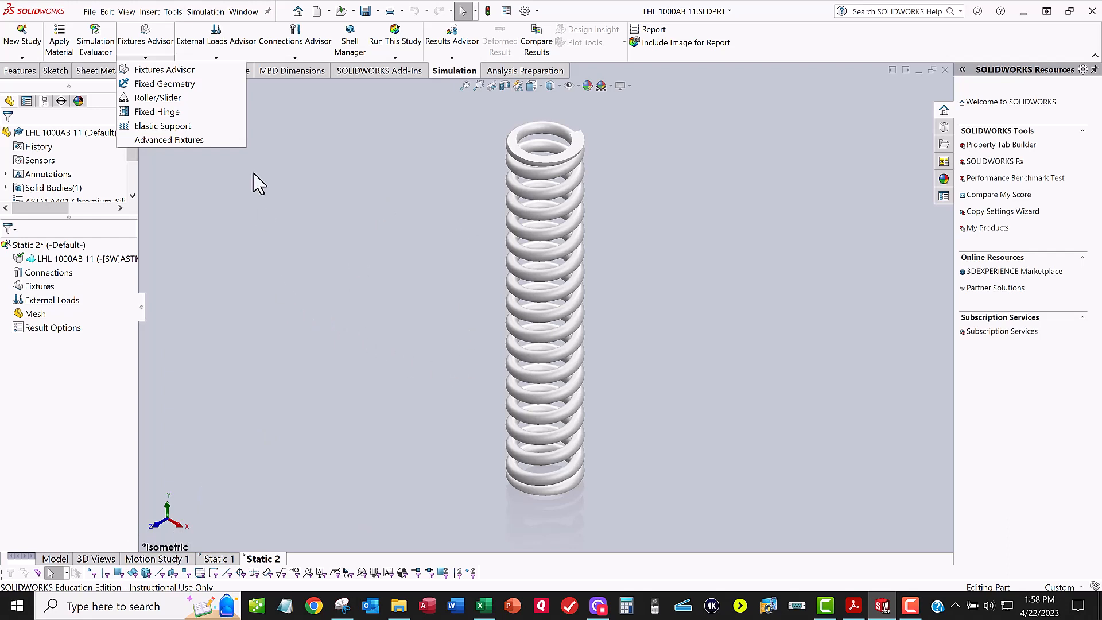
{"action": "left_click", "coordinate": [184, 85]}
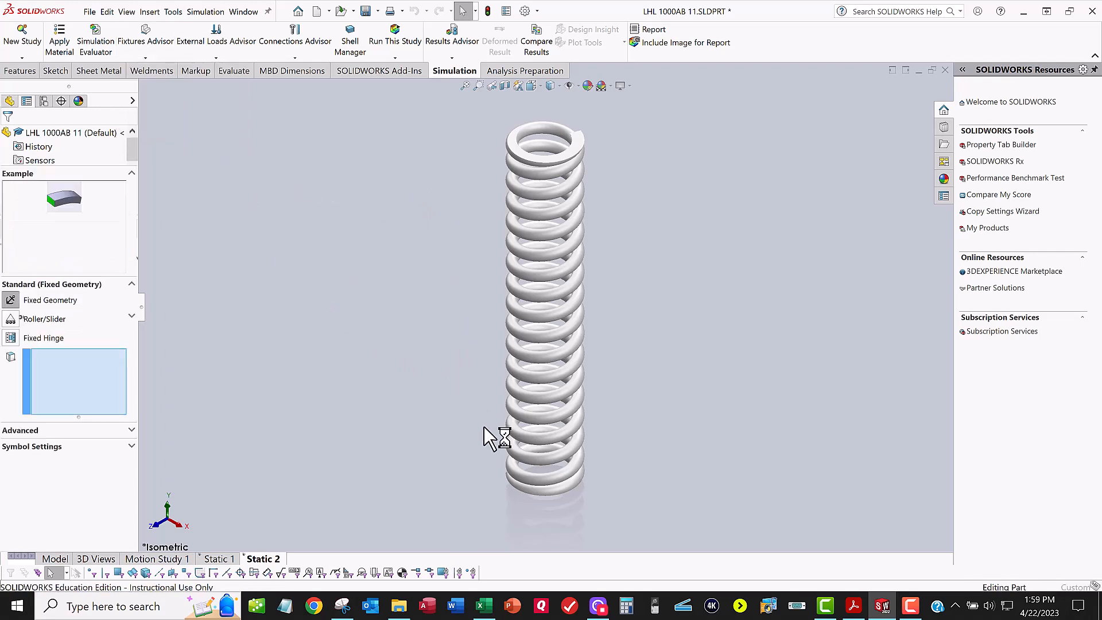
{"action": "middle_click_drag", "start_coordinate": [472, 354], "coordinate": [457, 226]}
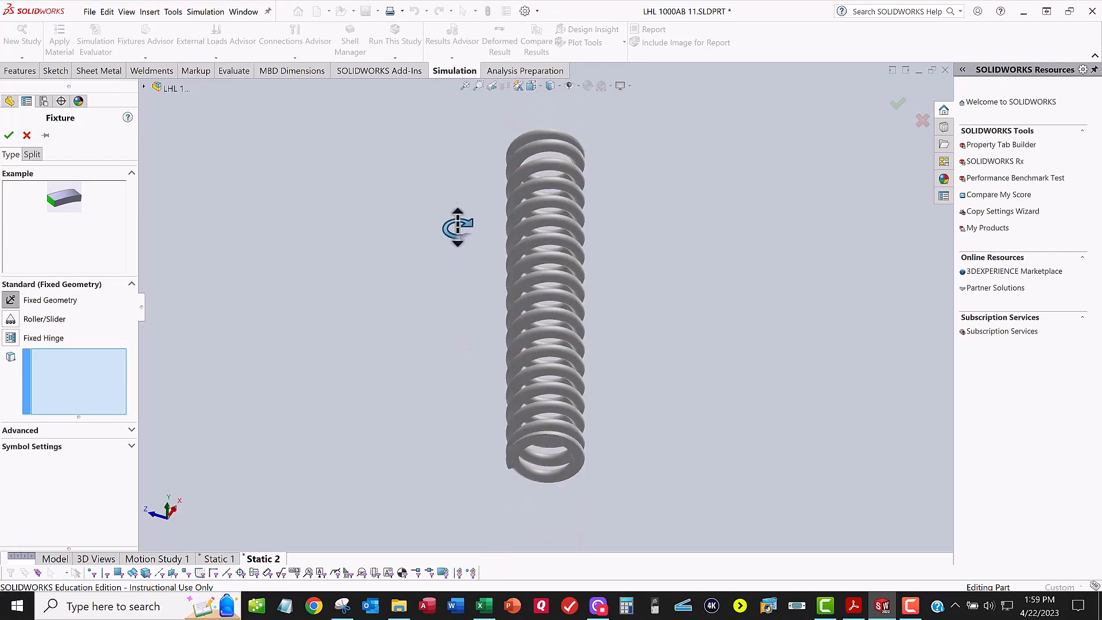
{"action": "scroll", "coordinate": [542, 453], "scroll_direction": "down", "scroll_amount": 3}
{"action": "left_click", "coordinate": [542, 453]}
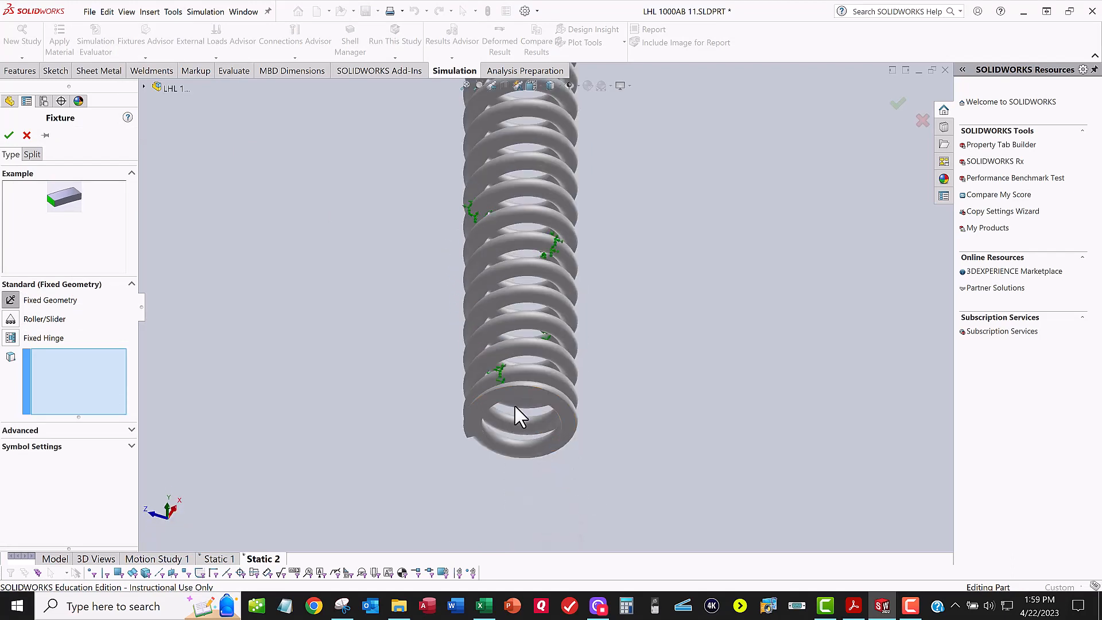
{"action": "scroll", "coordinate": [515, 408], "scroll_direction": "down", "scroll_amount": 3}
{"action": "left_click", "coordinate": [515, 349]}
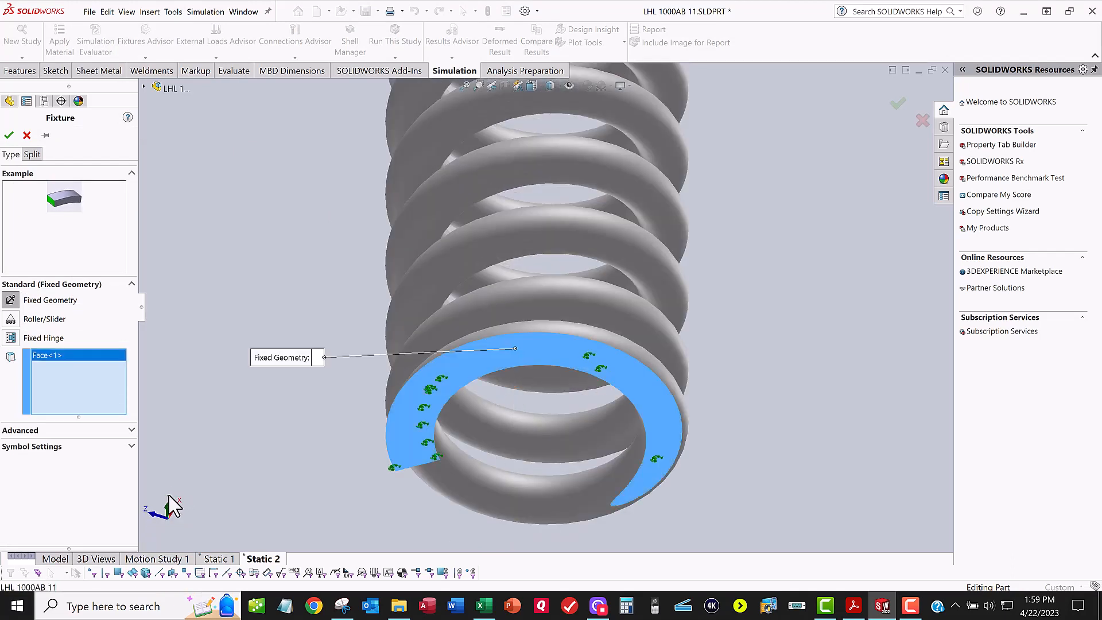
{"action": "left_click", "coordinate": [132, 446]}
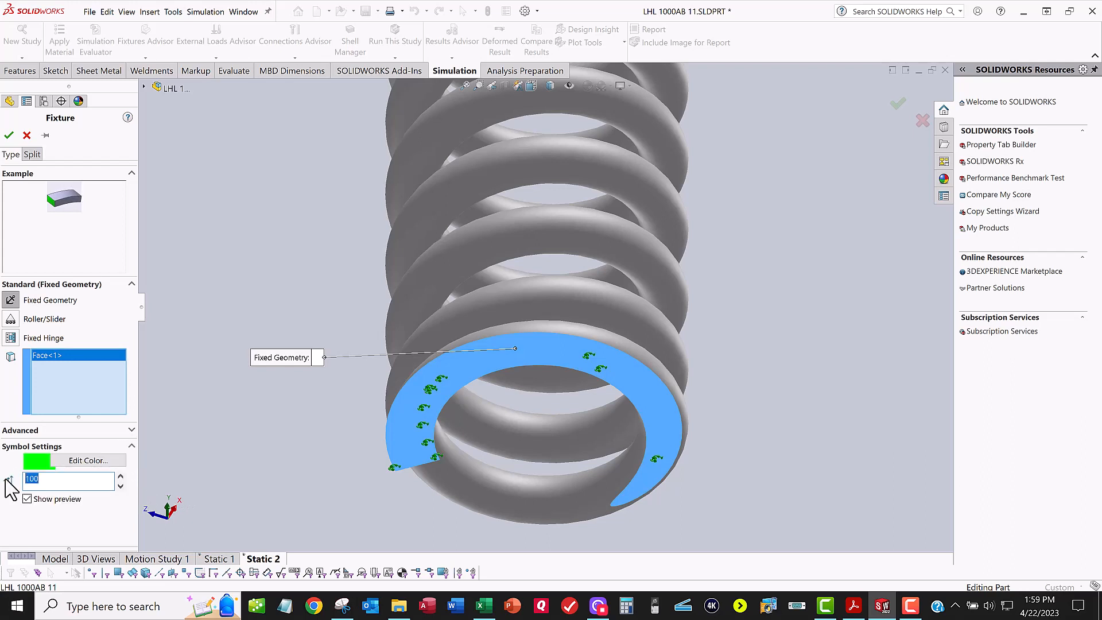
{"action": "type", "text": "300"}
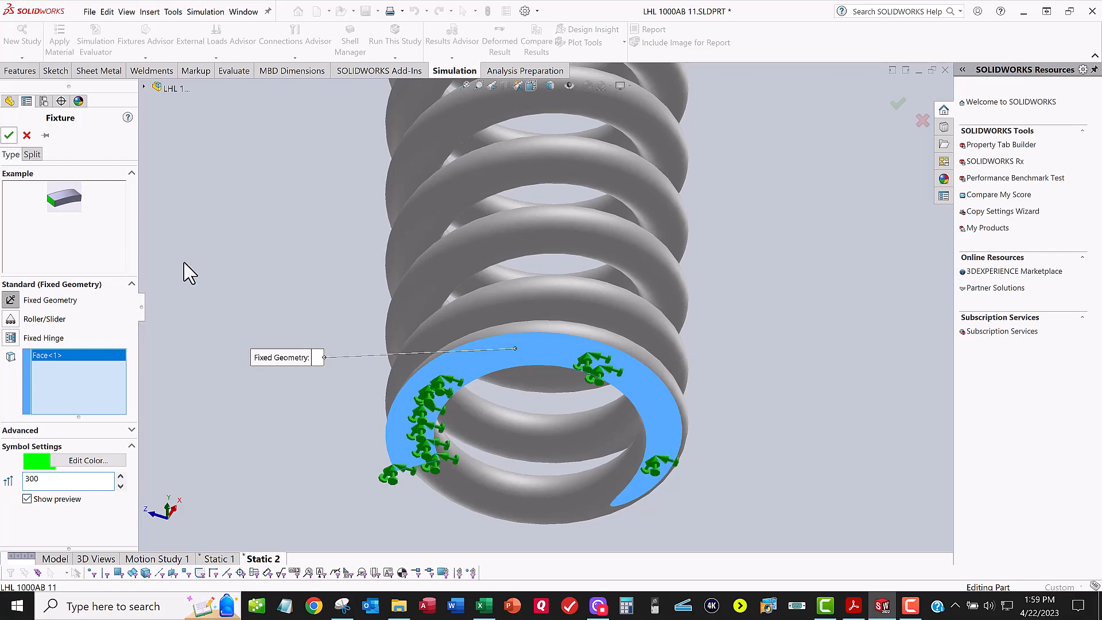
{"action": "key", "text": "Return"}
Step: Start a second fixture in the isometric view and select the flat top end face of the spring for it
{"action": "scroll", "coordinate": [449, 393], "scroll_direction": "up", "scroll_amount": 2}
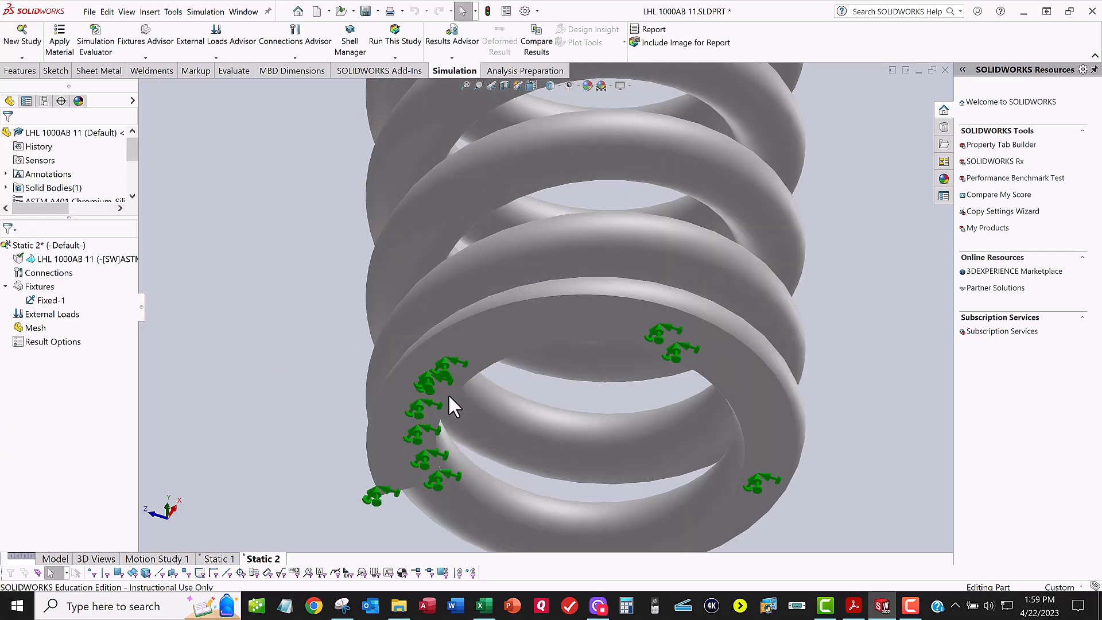
{"action": "scroll", "coordinate": [448, 393], "scroll_direction": "up", "scroll_amount": 2}
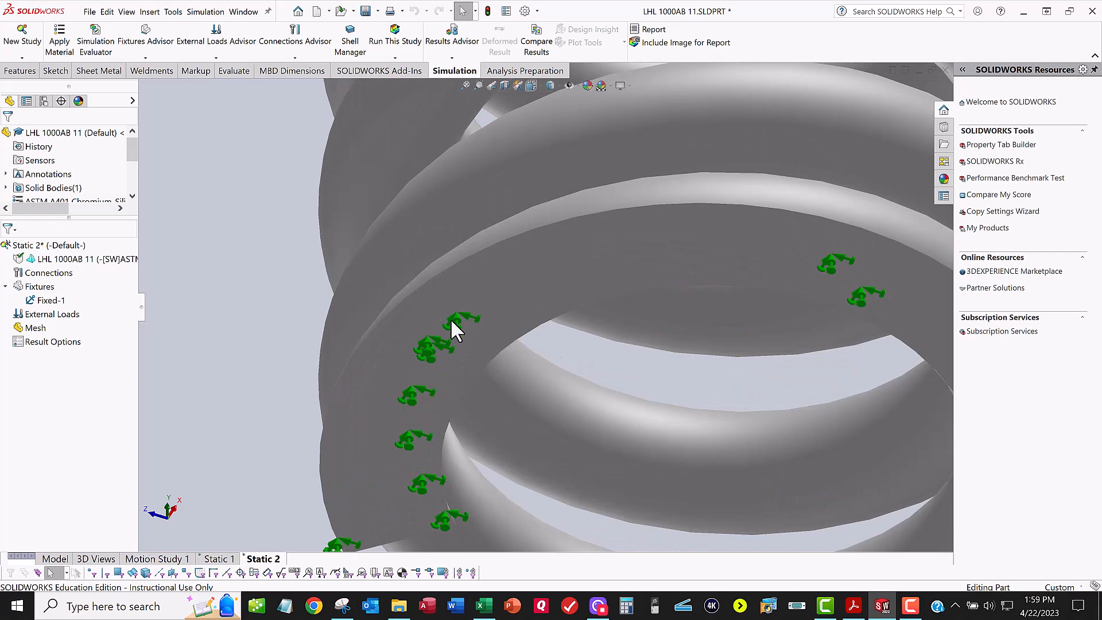
{"action": "scroll", "coordinate": [447, 362], "scroll_direction": "down", "scroll_amount": 5}
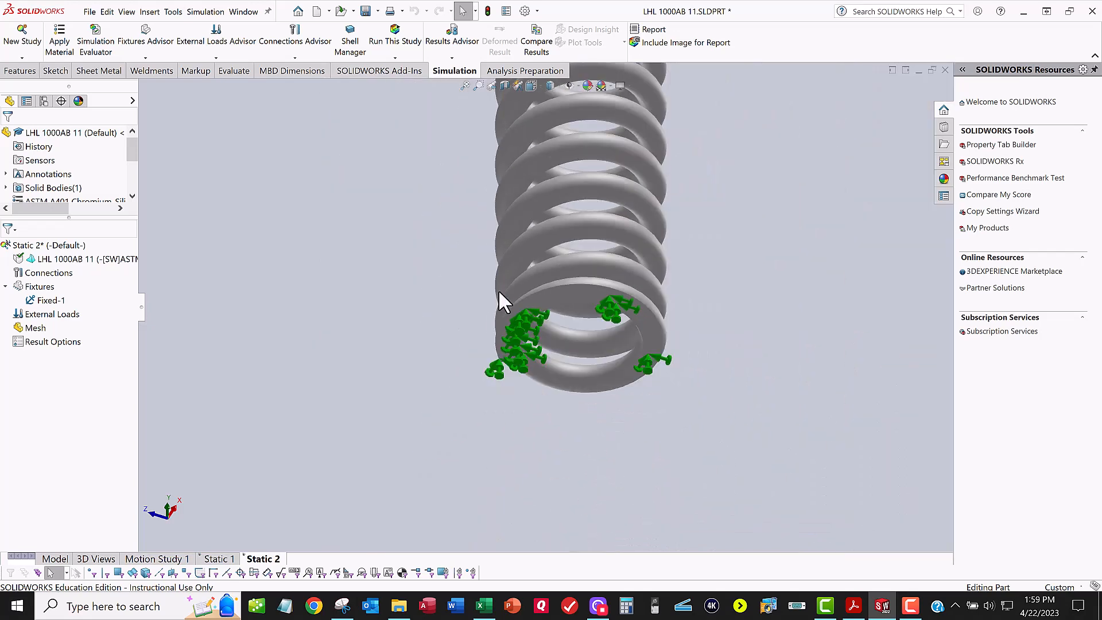
{"action": "middle_click_drag", "start_coordinate": [497, 400], "coordinate": [498, 413]}
{"action": "key", "text": "space"}
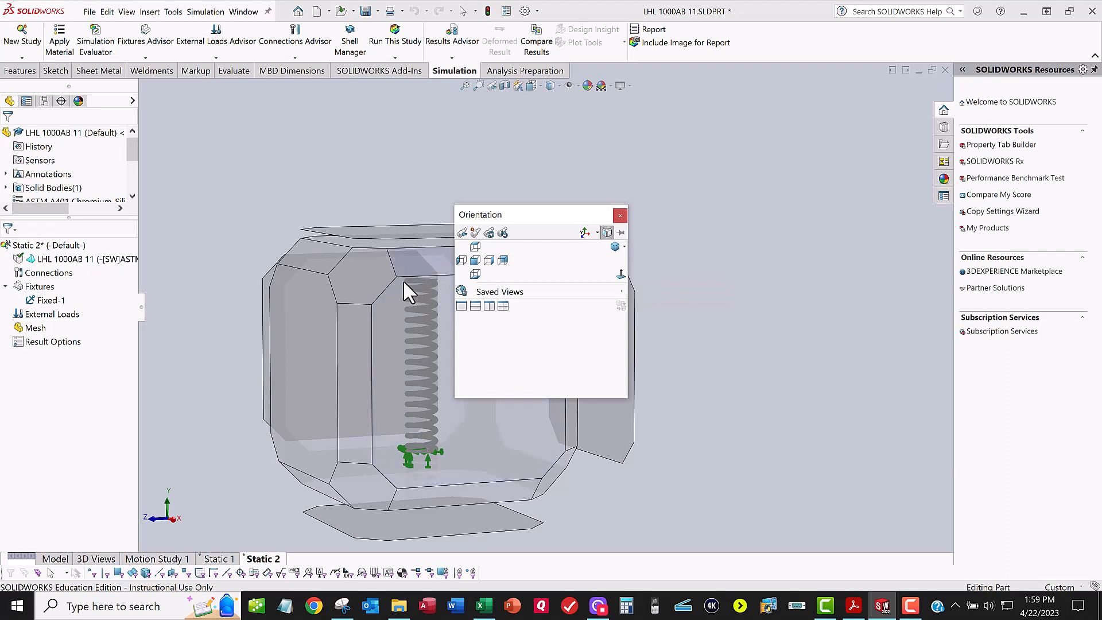
{"action": "left_click", "coordinate": [615, 246]}
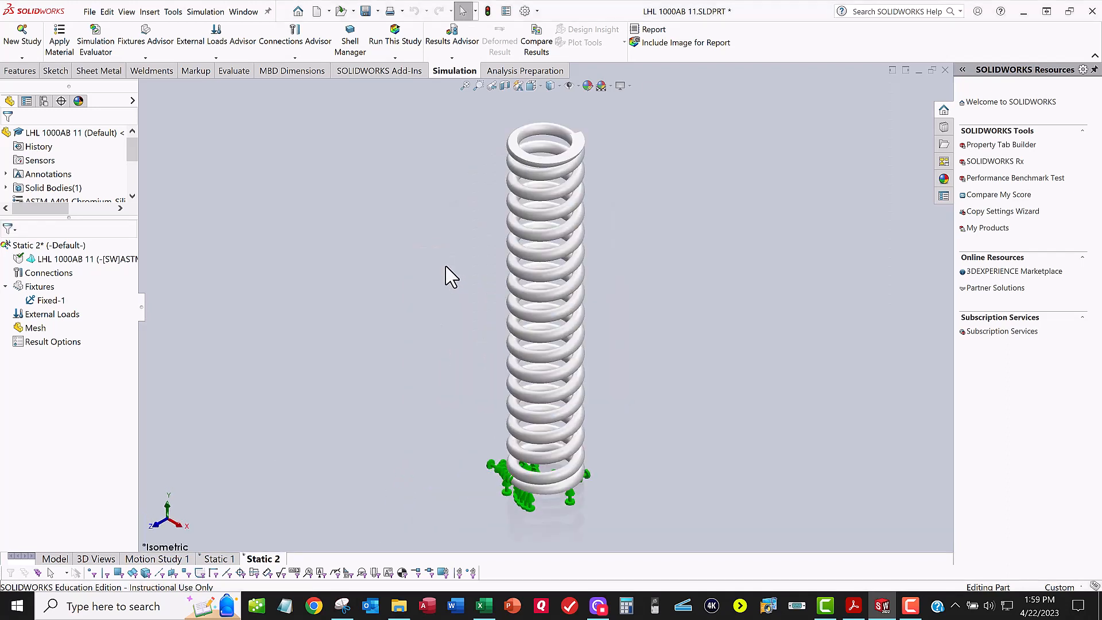
{"action": "scroll", "coordinate": [552, 122], "scroll_direction": "down", "scroll_amount": 3}
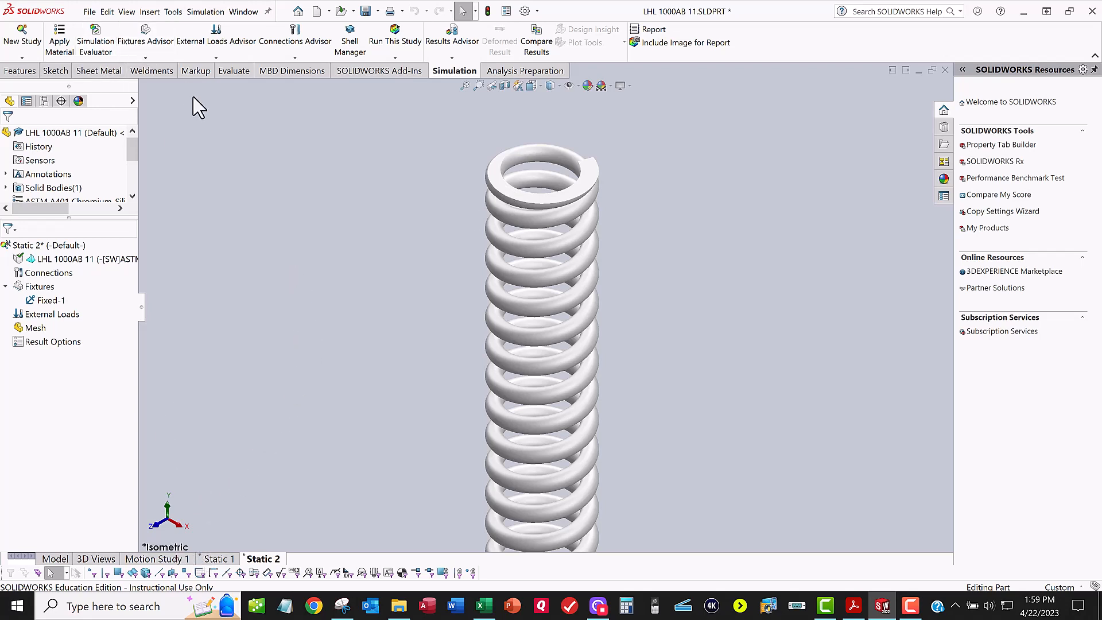
{"action": "left_click", "coordinate": [159, 58]}
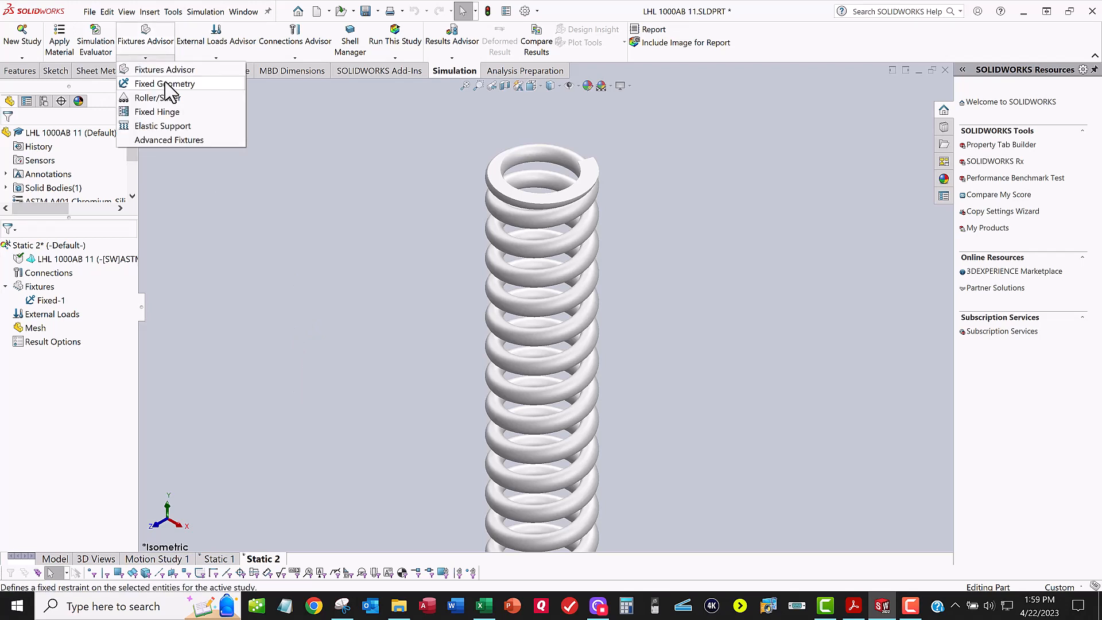
{"action": "left_click", "coordinate": [165, 82]}
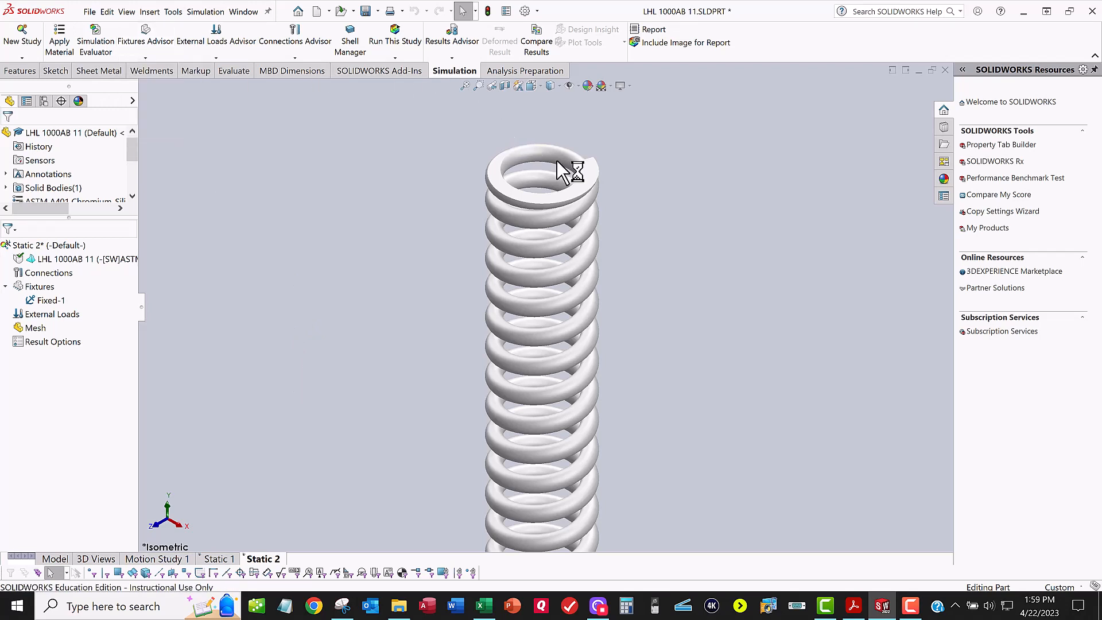
{"action": "scroll", "coordinate": [556, 160], "scroll_direction": "down", "scroll_amount": 3}
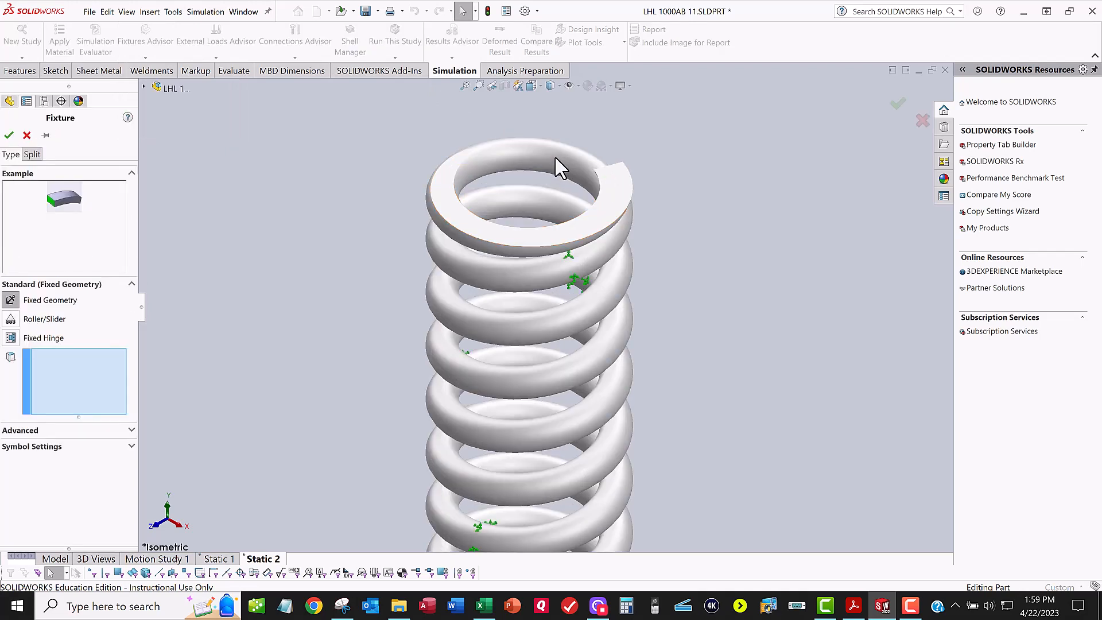
{"action": "left_click", "coordinate": [624, 199]}
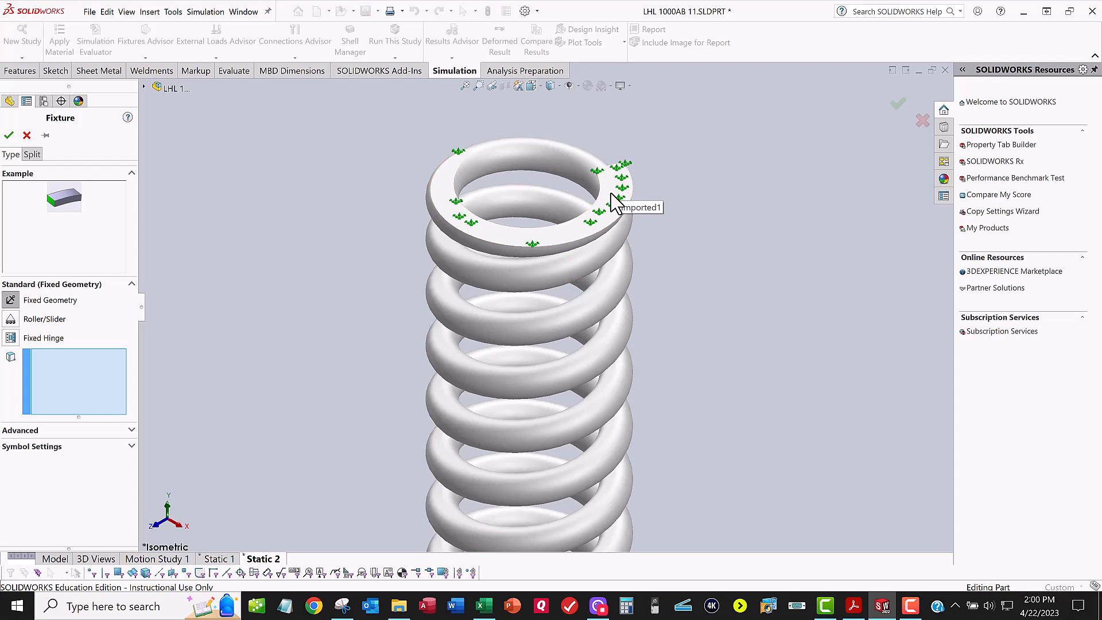
{"action": "left_click", "coordinate": [612, 195]}
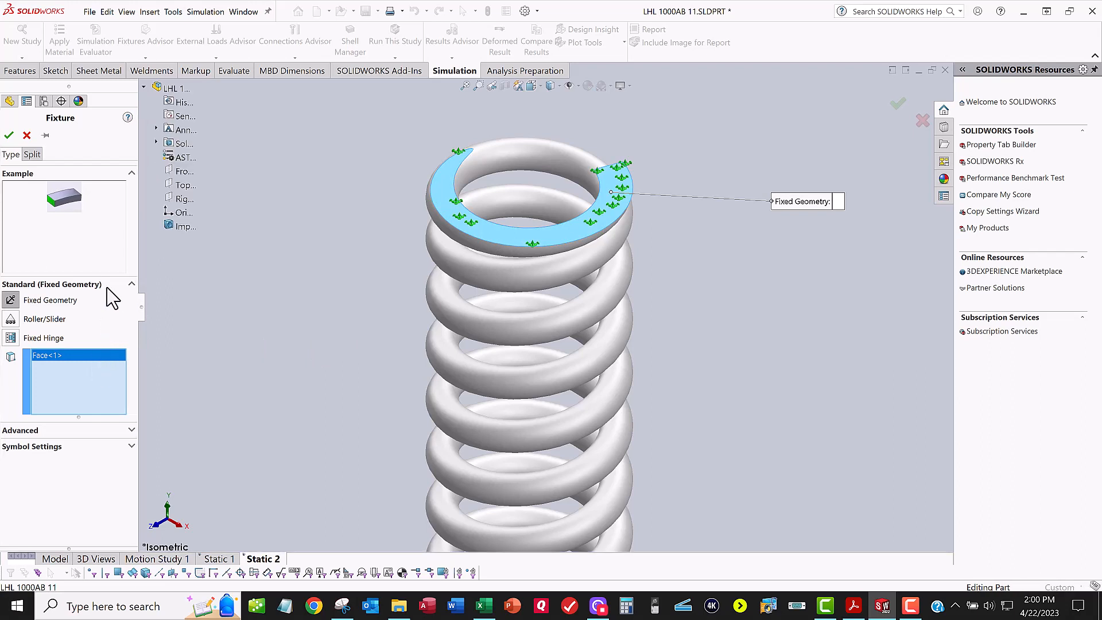
Step: Change the top-face fixture to the advanced Use Reference Geometry type with the Top Plane as direction reference
{"action": "left_click", "coordinate": [131, 430]}
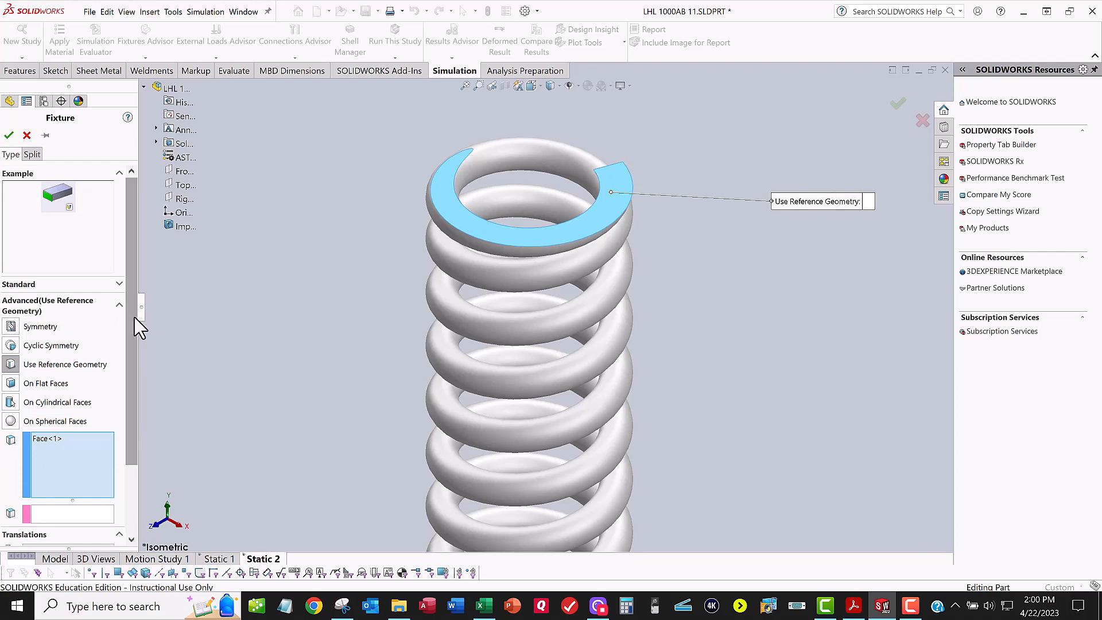
{"action": "left_click_drag", "start_coordinate": [134, 318], "coordinate": [129, 406]}
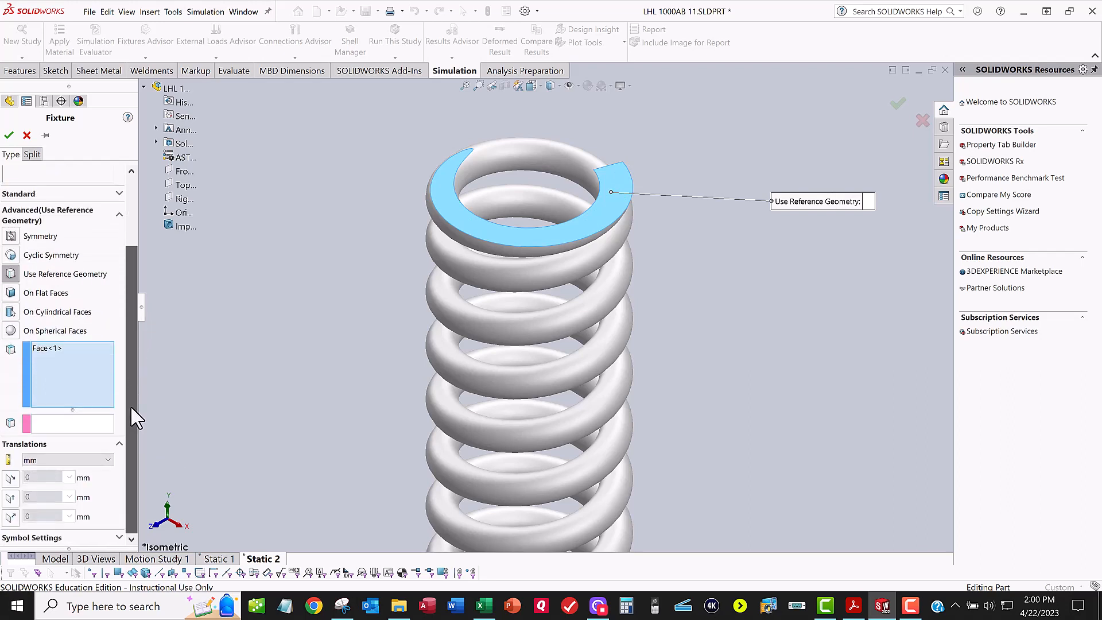
{"action": "left_click", "coordinate": [44, 424]}
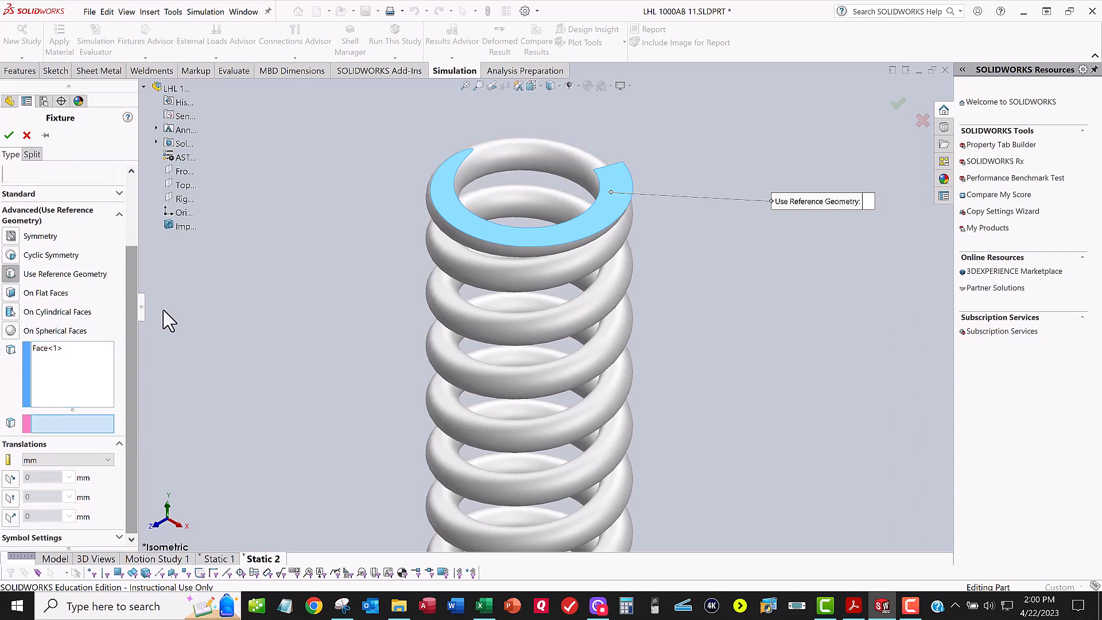
{"action": "left_click", "coordinate": [186, 185]}
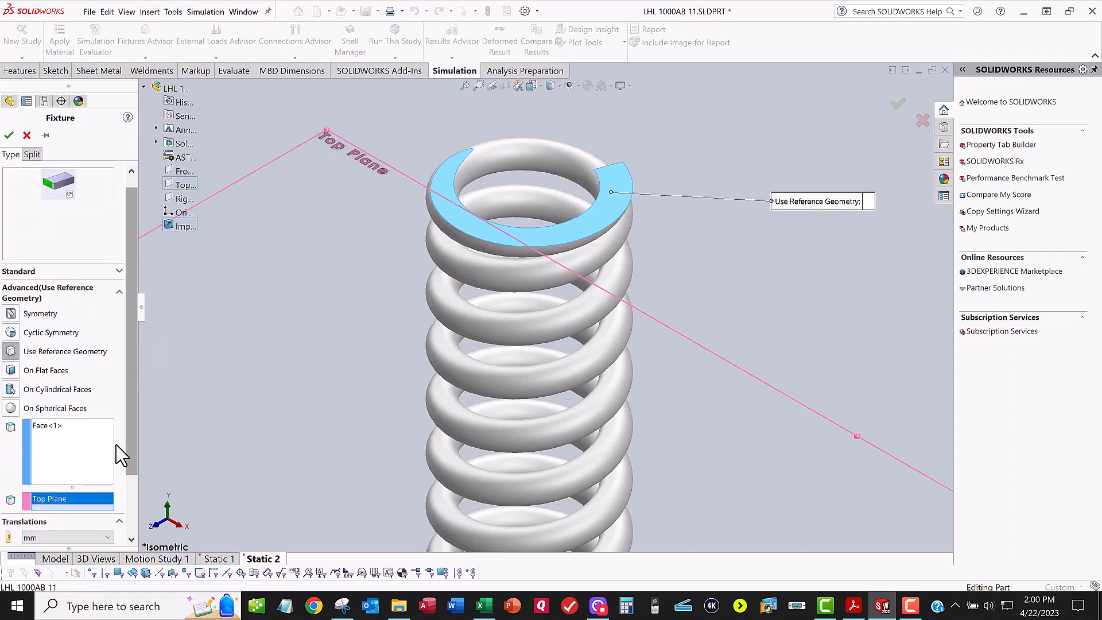
Step: Restrain the top face's translations along plane directions 1 and 2 at 0 mm
{"action": "scroll", "coordinate": [117, 493], "scroll_direction": "down", "scroll_amount": 3}
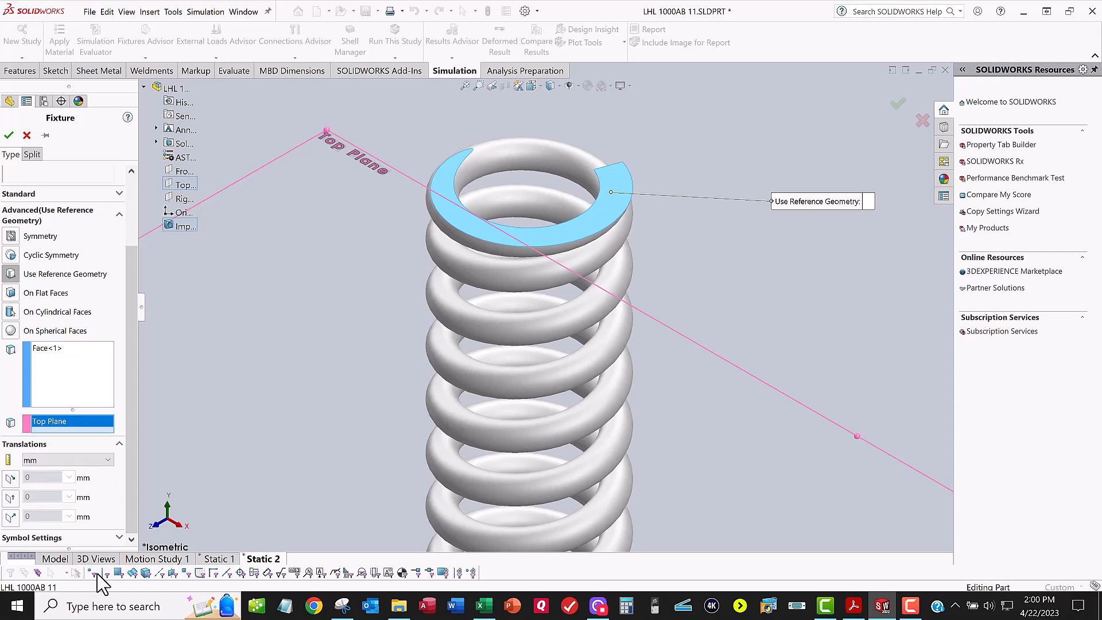
{"action": "left_click", "coordinate": [11, 496]}
{"action": "scroll", "coordinate": [13, 485], "scroll_direction": "down", "scroll_amount": 3}
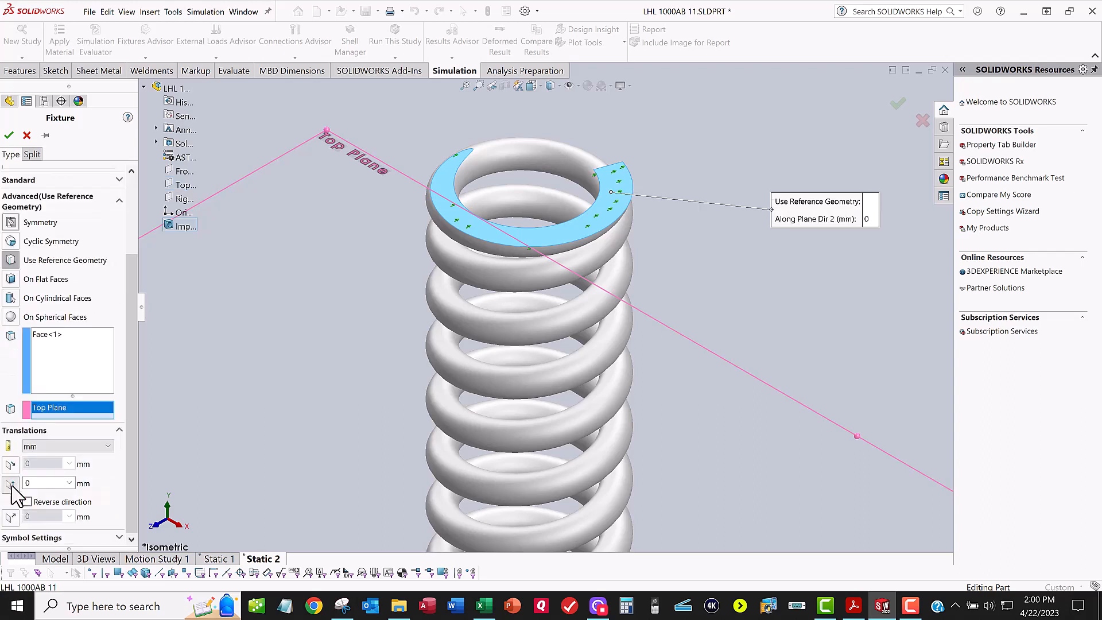
{"action": "left_click", "coordinate": [10, 464]}
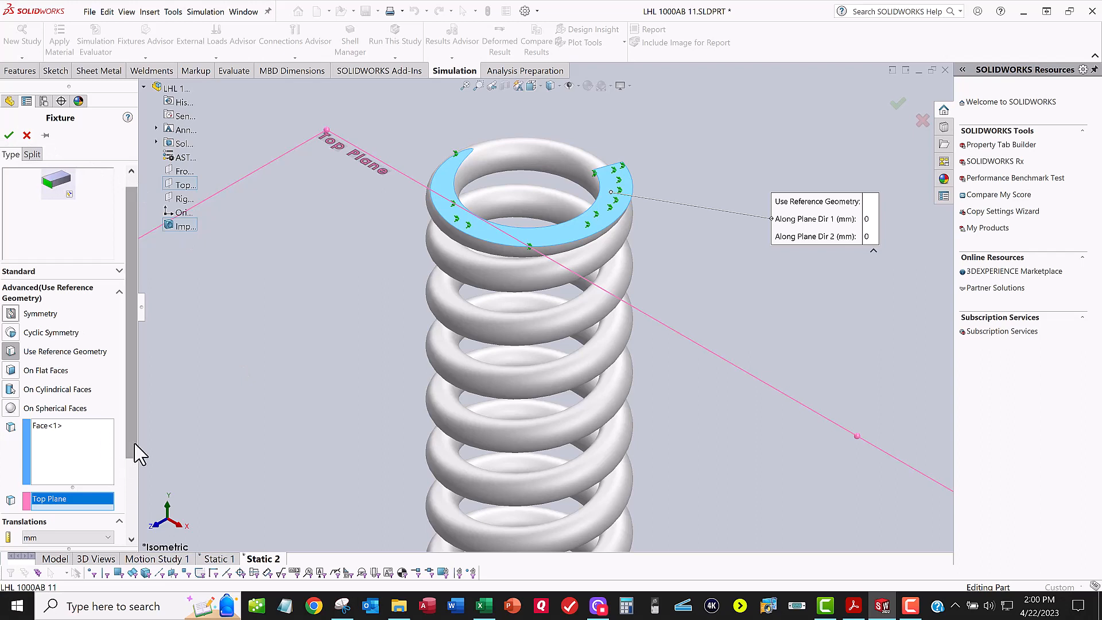
Step: Set the symbol size of the top-face reference geometry fixture to 300 and accept the fixture
{"action": "scroll", "coordinate": [133, 538], "scroll_direction": "down", "scroll_amount": 3}
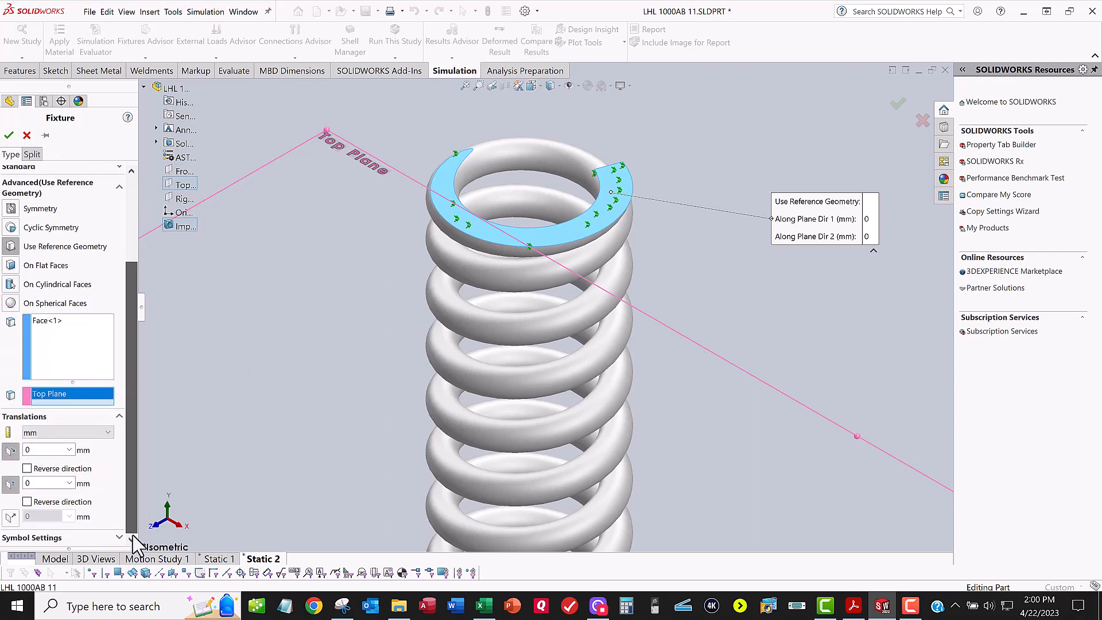
{"action": "left_click", "coordinate": [119, 535]}
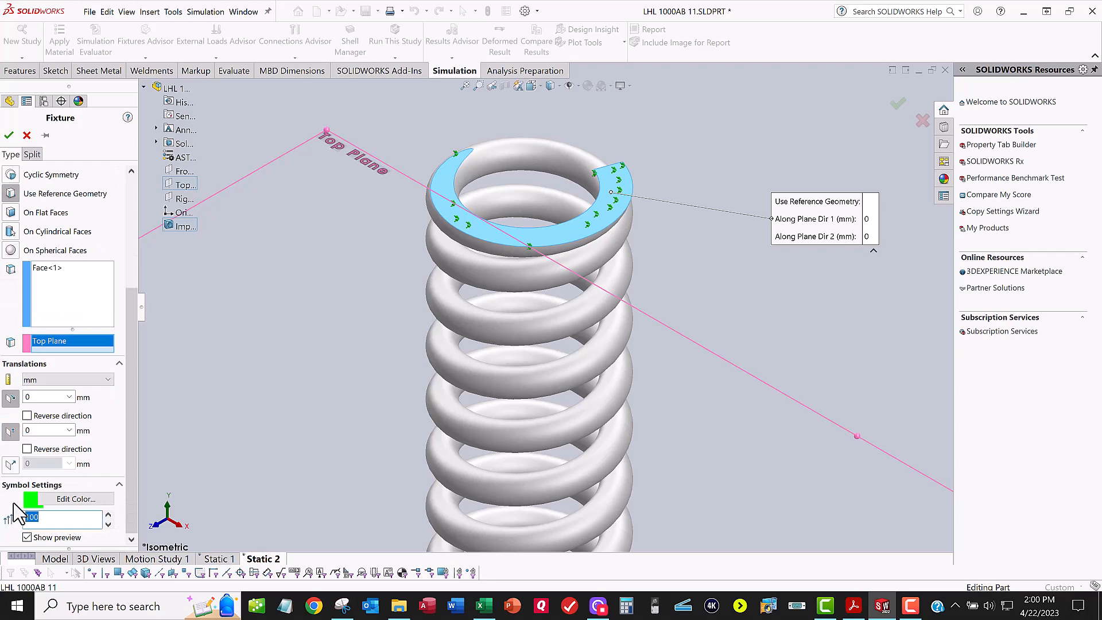
{"action": "type", "text": "300"}
{"action": "key", "text": "Return"}
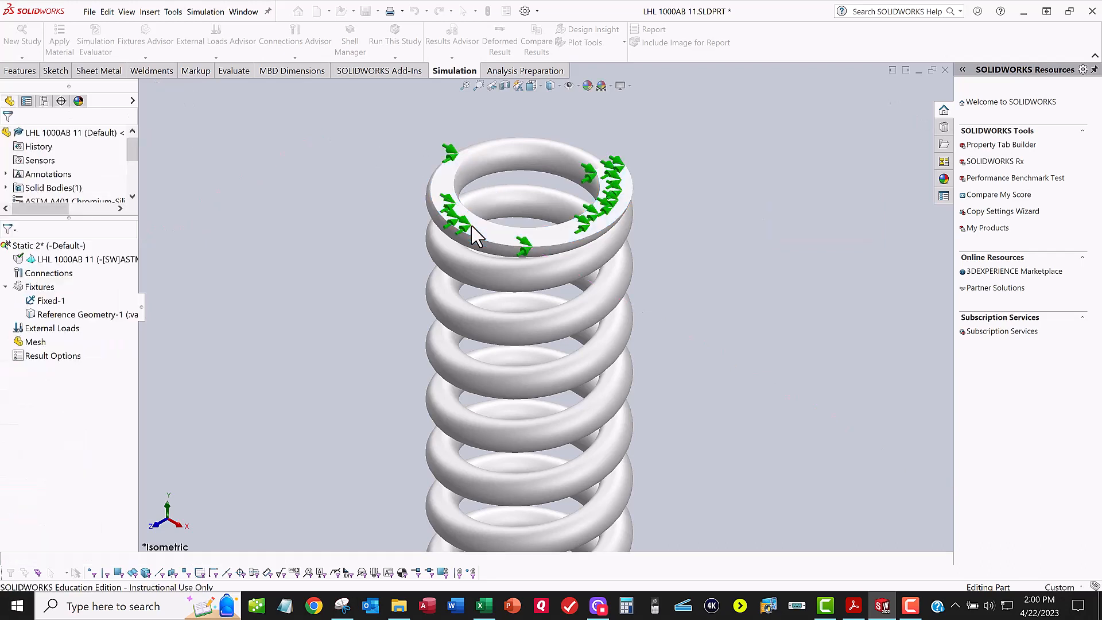
Step: Start a force load, and look up the required quantity of springs in the Excel workbook TSU-082-00-A18B.xlsx
{"action": "scroll", "coordinate": [474, 234], "scroll_direction": "down", "scroll_amount": 3}
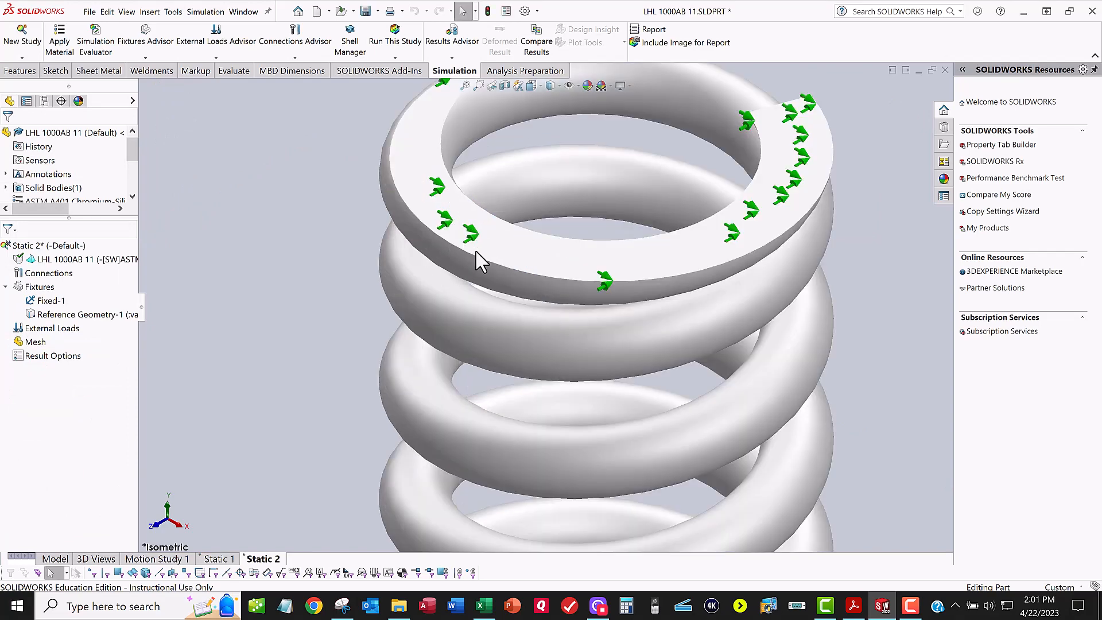
{"action": "scroll", "coordinate": [466, 264], "scroll_direction": "up", "scroll_amount": 10}
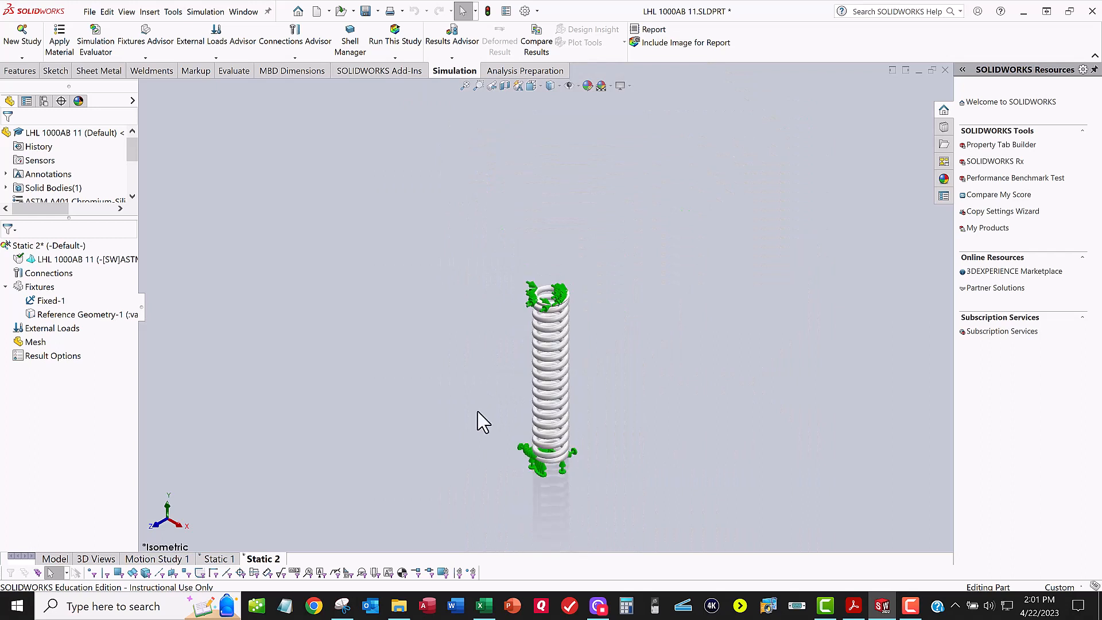
{"action": "scroll", "coordinate": [524, 430], "scroll_direction": "down", "scroll_amount": 2}
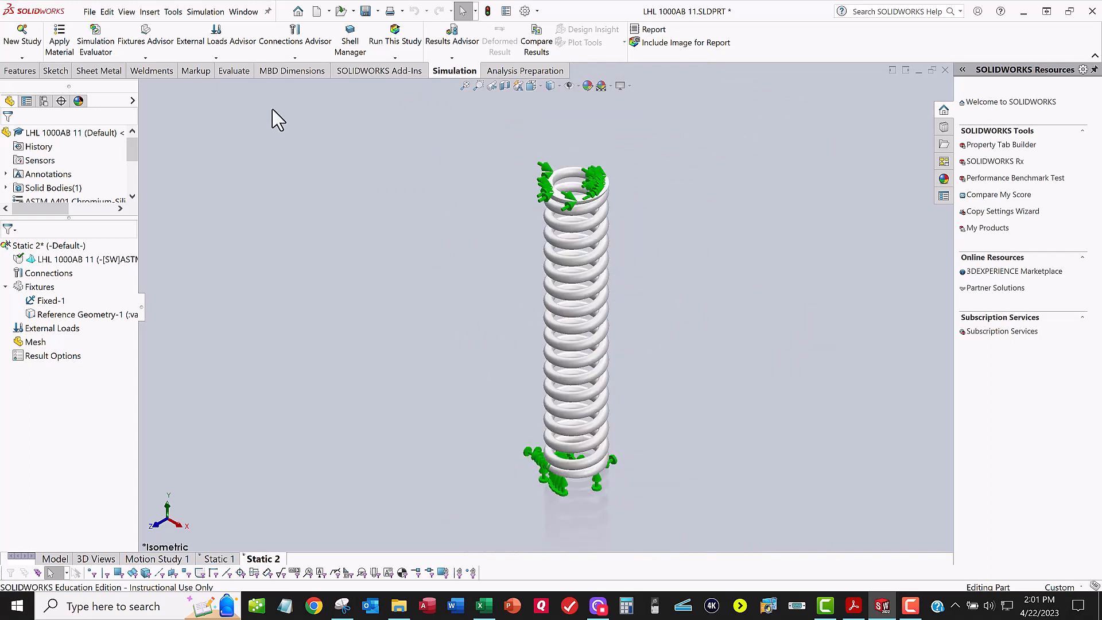
{"action": "left_click", "coordinate": [212, 58]}
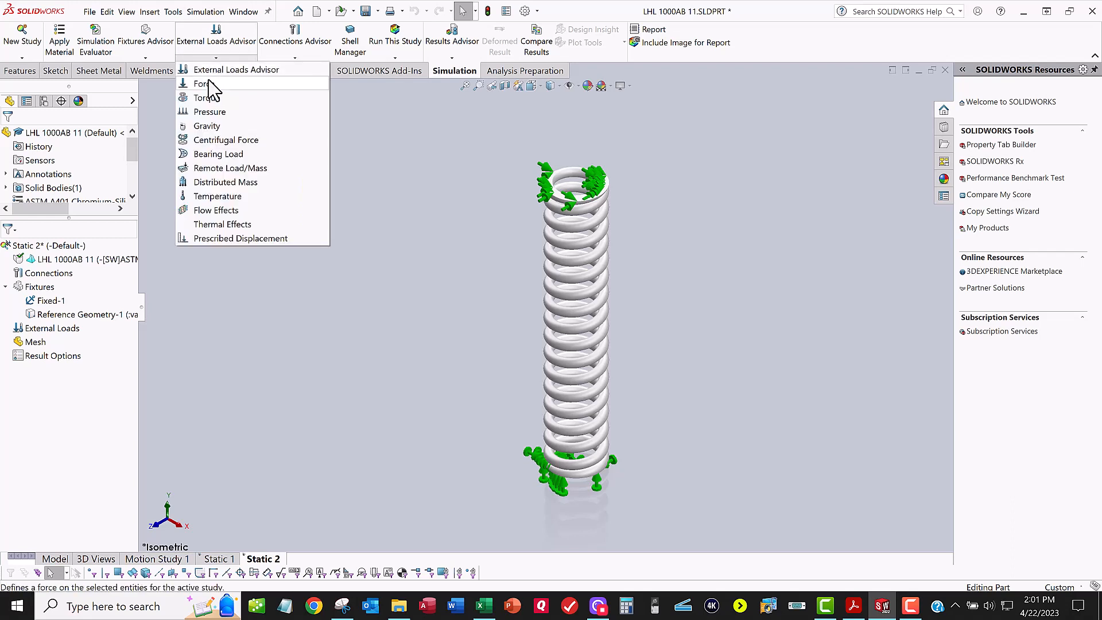
{"action": "left_click", "coordinate": [208, 80]}
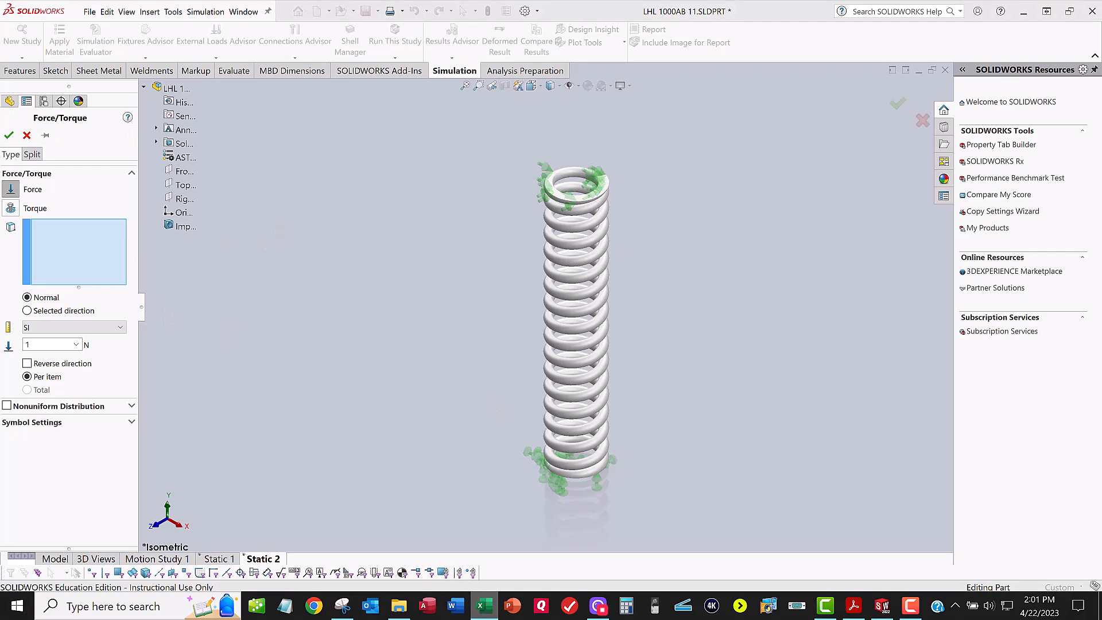
{"action": "left_click_drag", "start_coordinate": [1101, 292], "coordinate": [459, 108]}
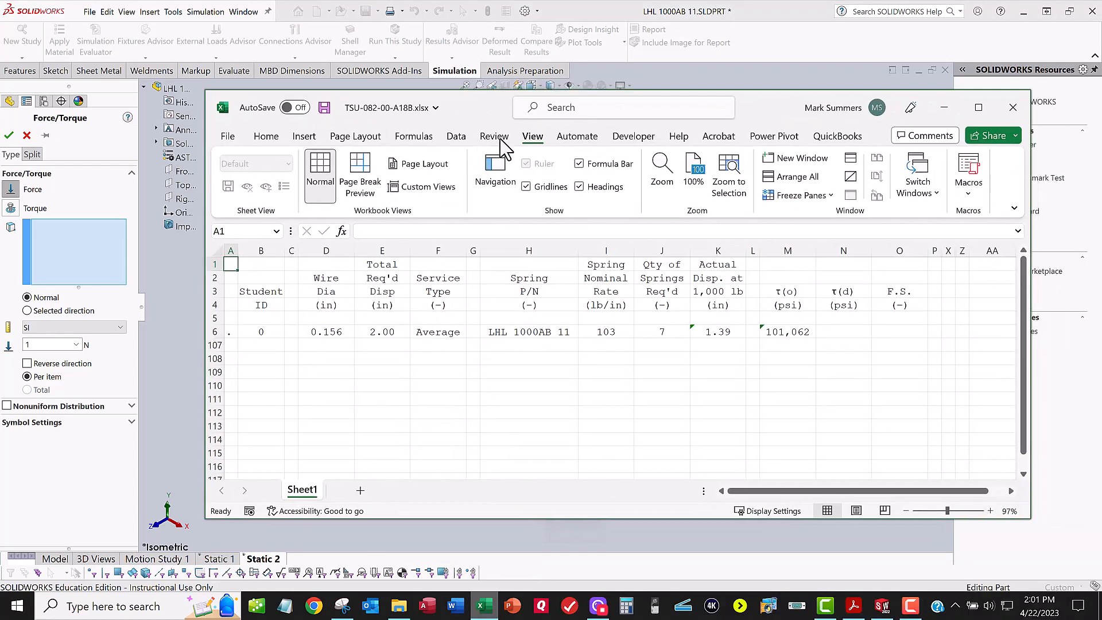
{"action": "left_click", "coordinate": [651, 332]}
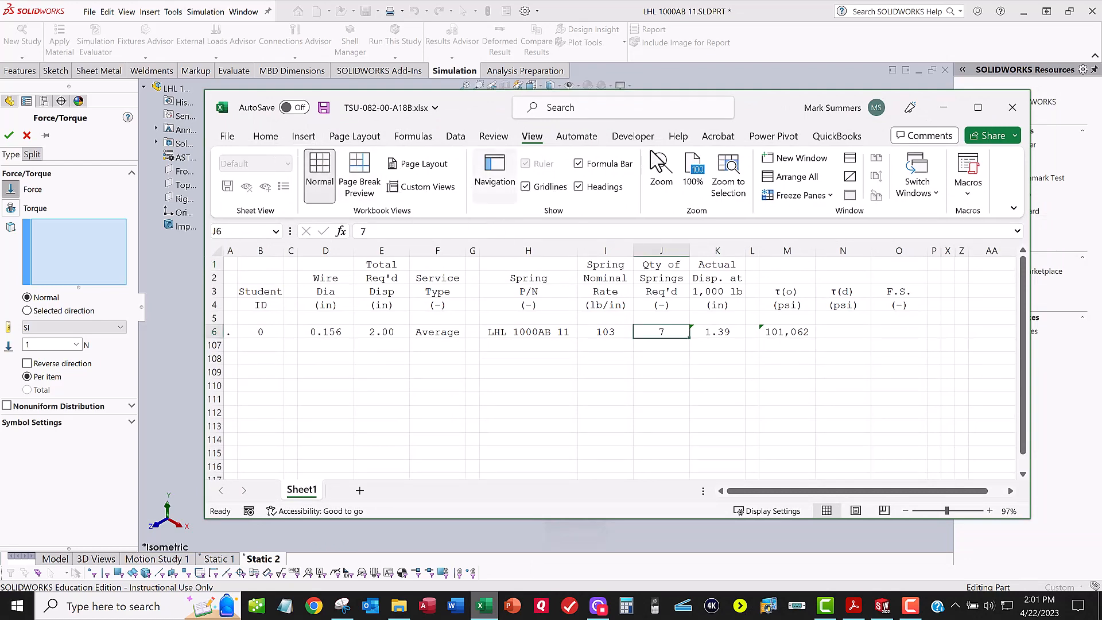
{"action": "left_click_drag", "start_coordinate": [760, 115], "coordinate": [1101, 164]}
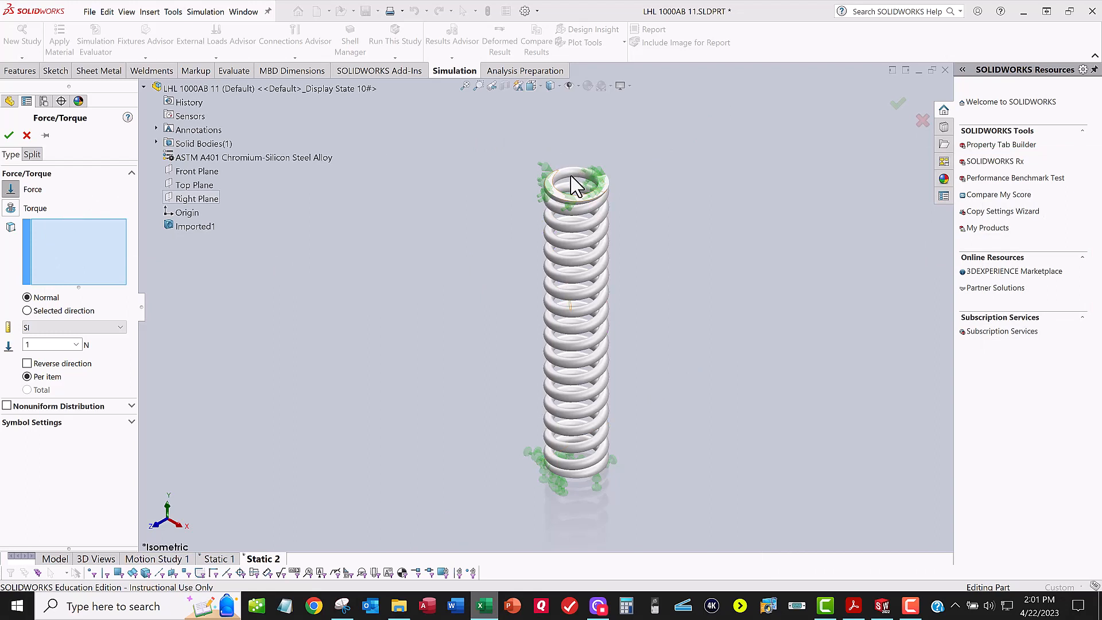
Step: Select the spring's flat top end face for the normal force and switch the force units to English (IPS)
{"action": "scroll", "coordinate": [575, 187], "scroll_direction": "down", "scroll_amount": 4}
{"action": "scroll", "coordinate": [571, 176], "scroll_direction": "down", "scroll_amount": 1}
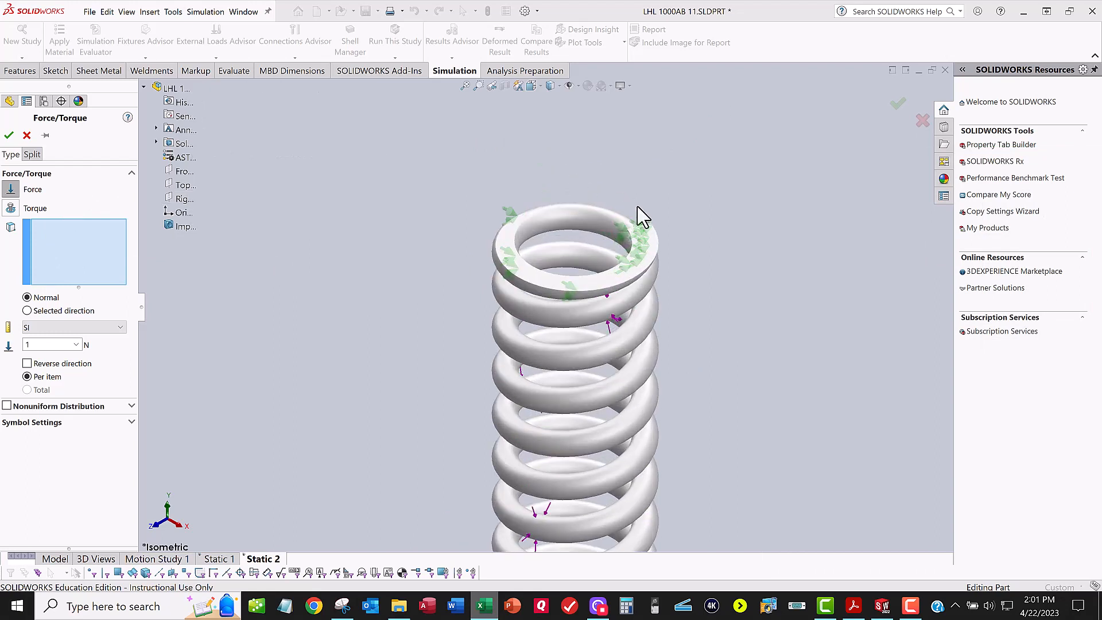
{"action": "left_click", "coordinate": [617, 280]}
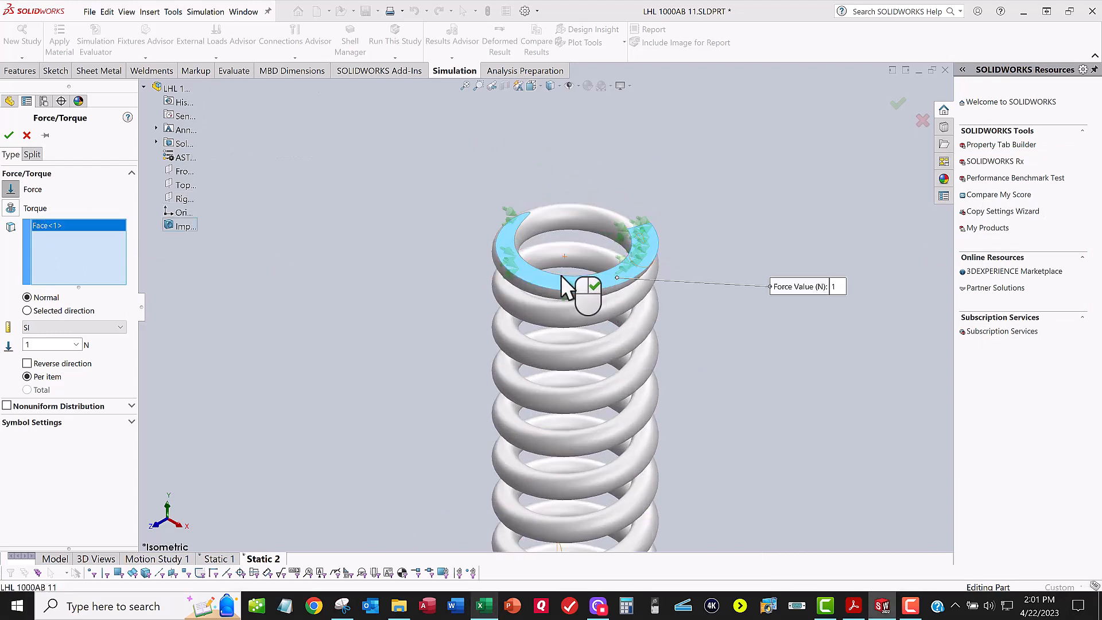
{"action": "left_click", "coordinate": [62, 328]}
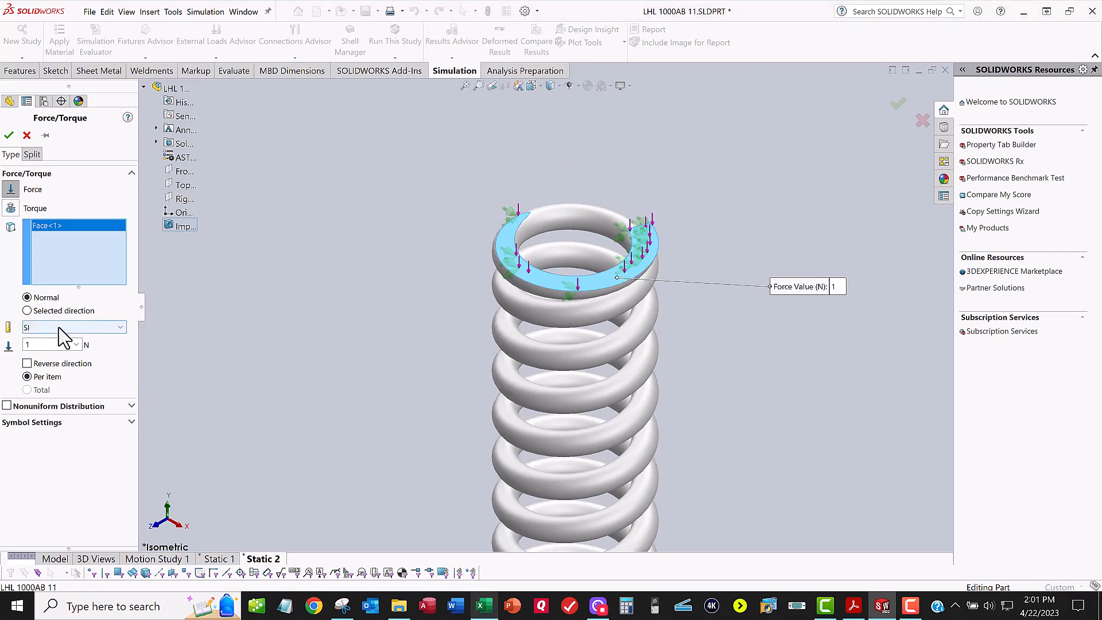
{"action": "left_click", "coordinate": [45, 350]}
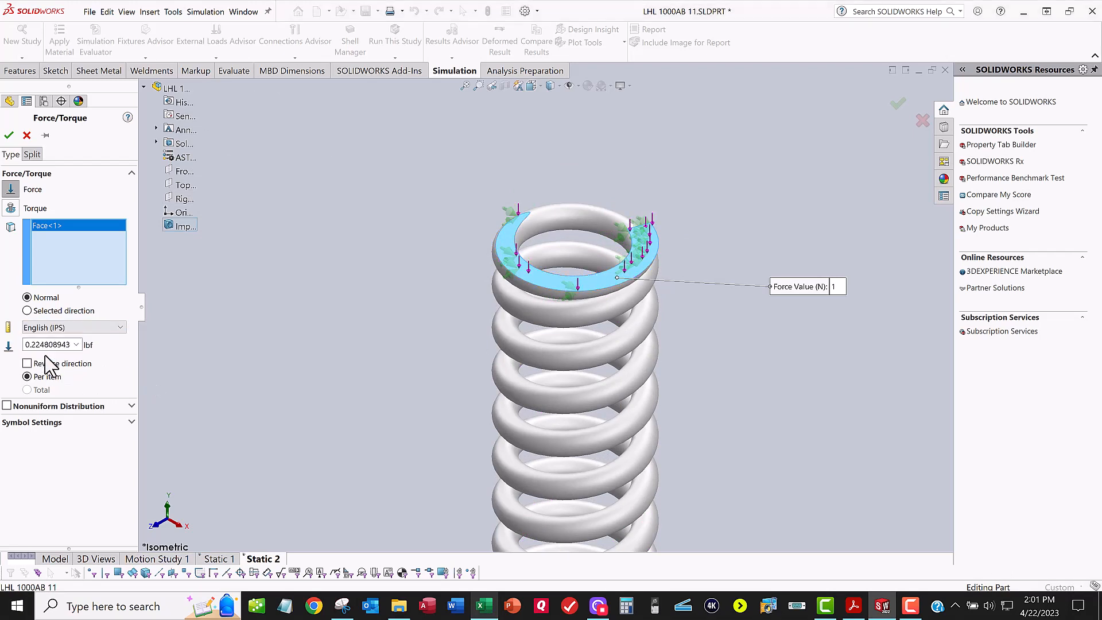
Step: Set the force on the top face to 1000/7 lbf per item and accept the load
{"action": "double_click", "coordinate": [52, 344]}
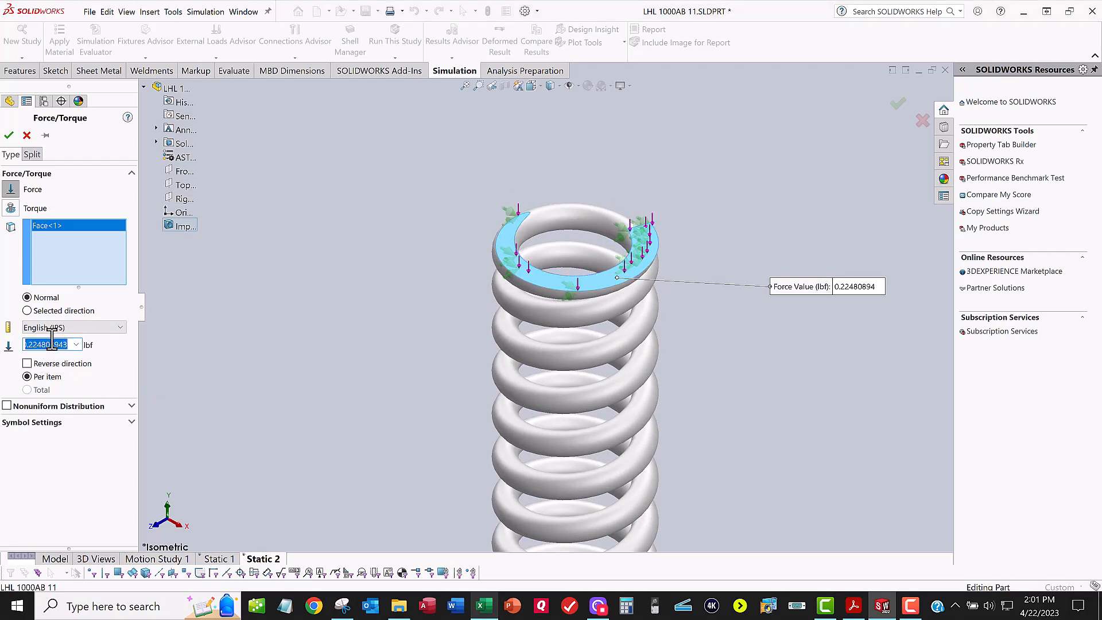
{"action": "type", "text": "1000/7"}
{"action": "key", "text": "Return"}
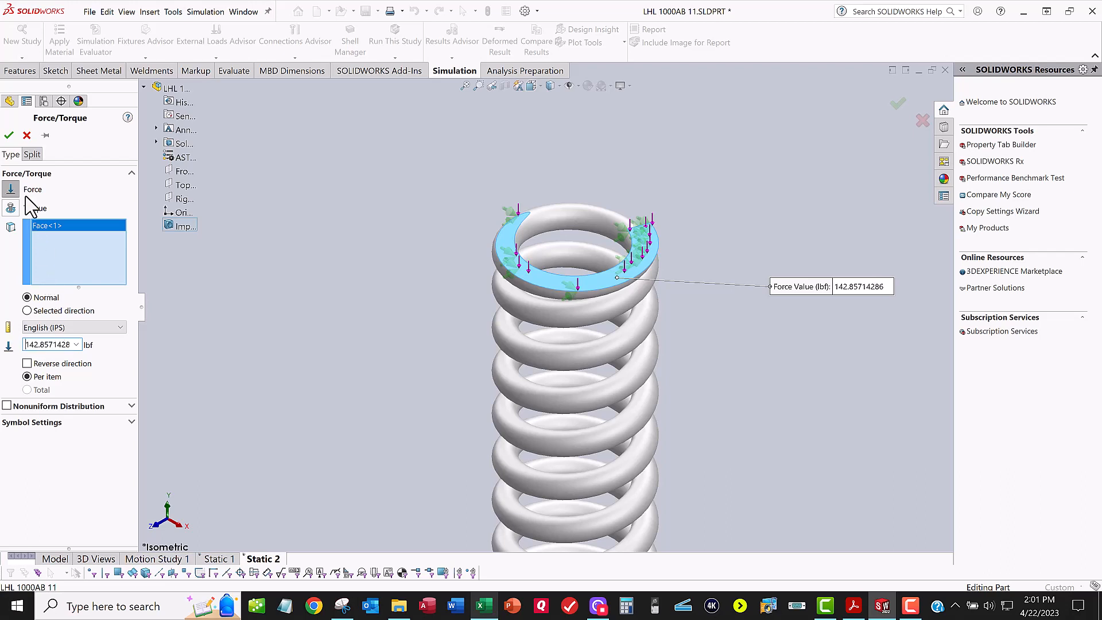
{"action": "left_click", "coordinate": [10, 139]}
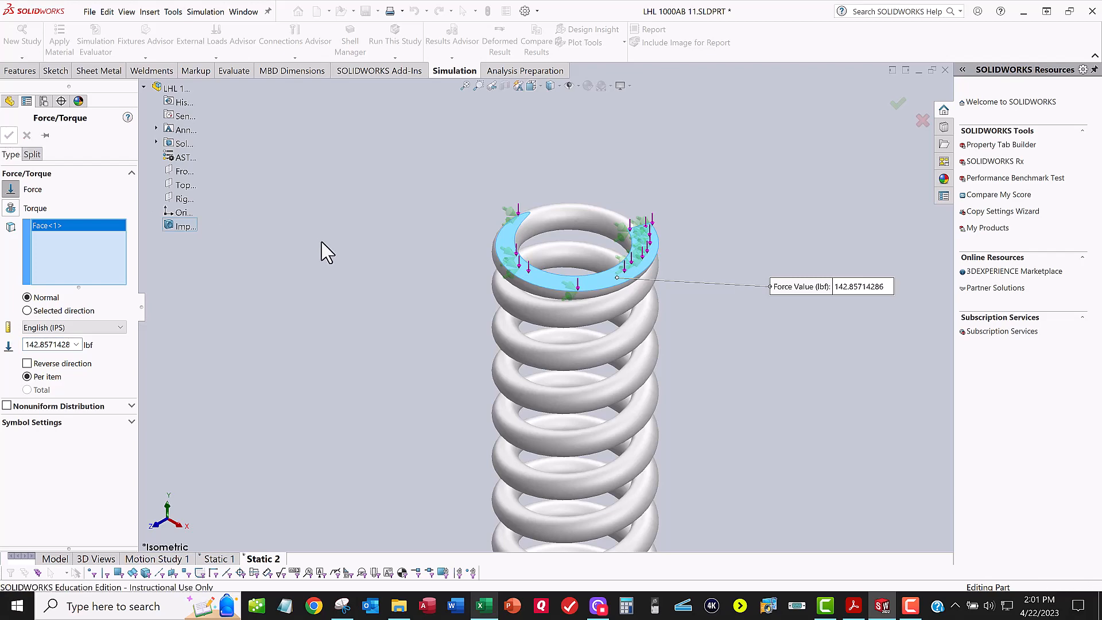
Step: Mesh the spring with a curvature-based mesh at the finest mesh density
{"action": "scroll", "coordinate": [350, 243], "scroll_direction": "up", "scroll_amount": 2}
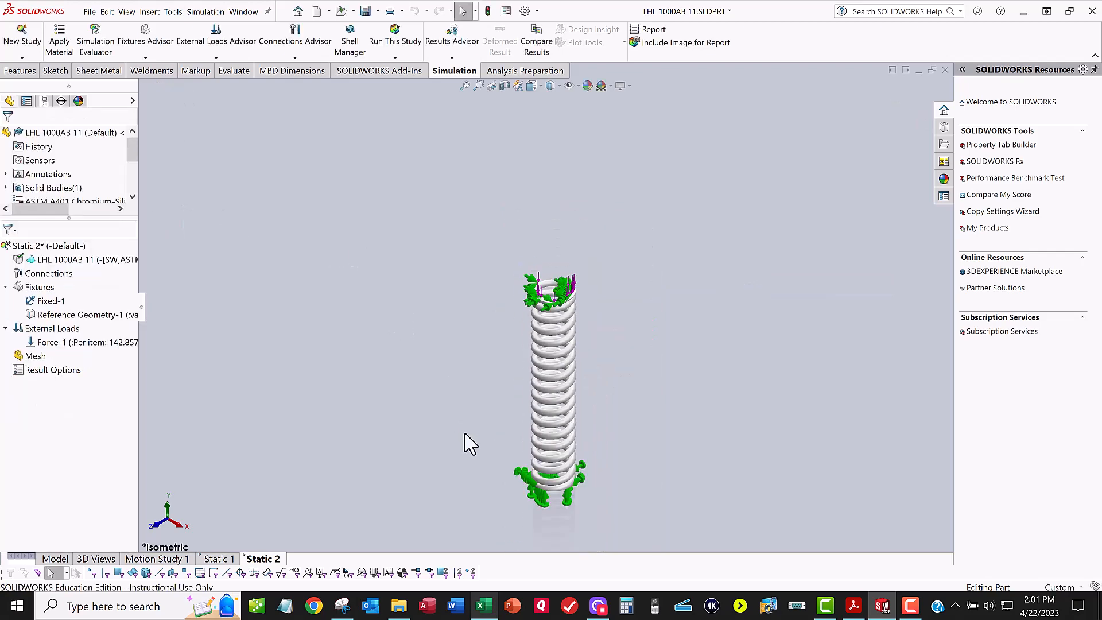
{"action": "scroll", "coordinate": [533, 463], "scroll_direction": "down", "scroll_amount": 2}
{"action": "scroll", "coordinate": [532, 463], "scroll_direction": "down", "scroll_amount": 1}
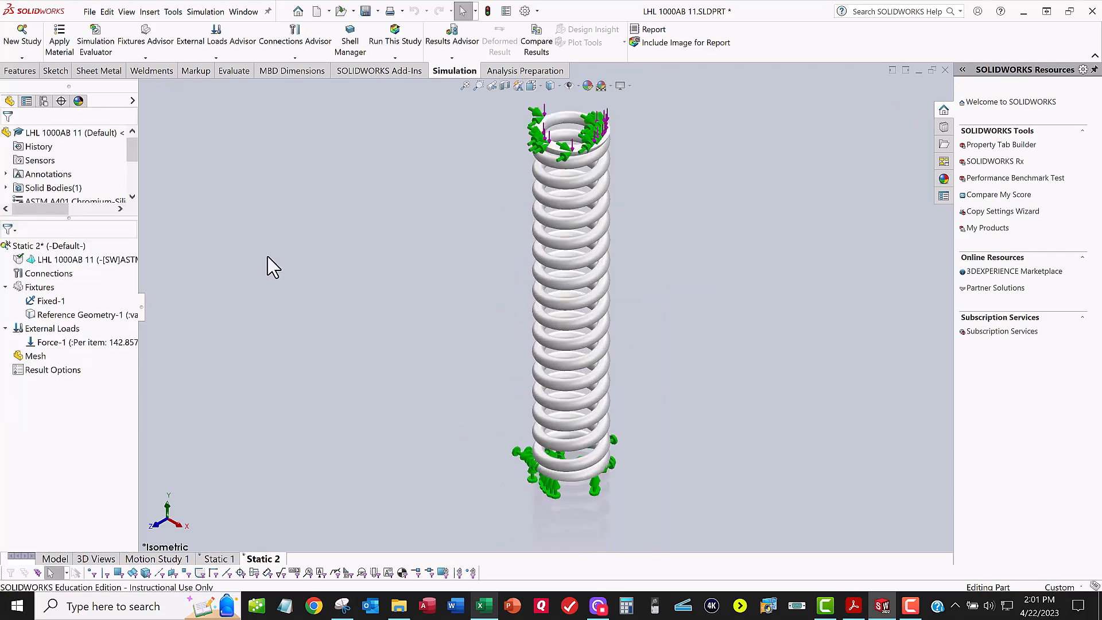
{"action": "left_click", "coordinate": [395, 58]}
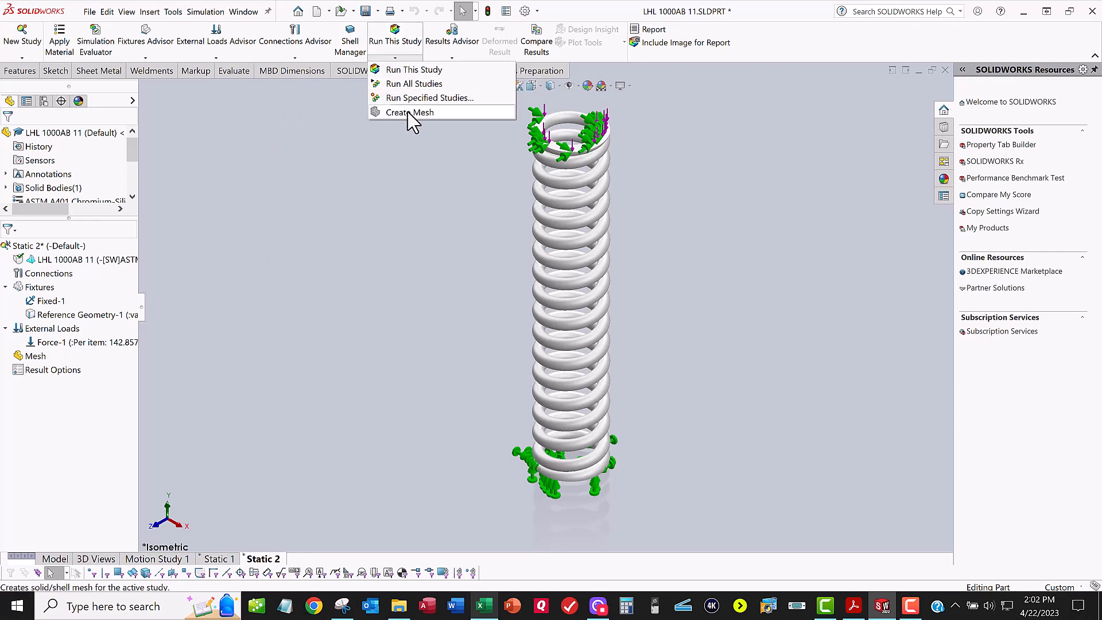
{"action": "left_click", "coordinate": [409, 112]}
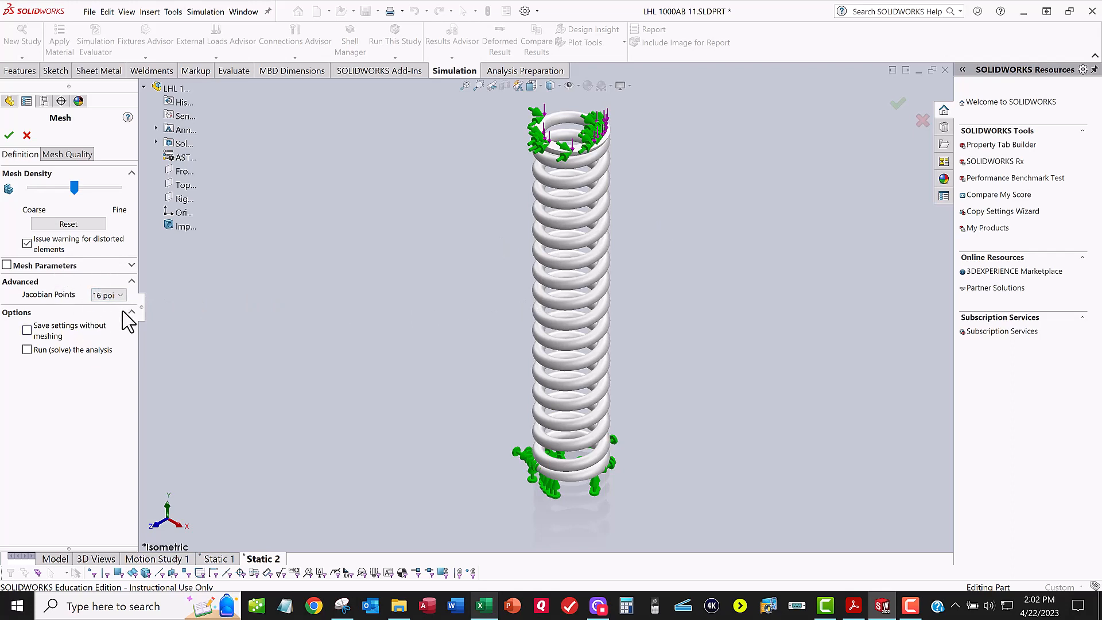
{"action": "left_click", "coordinate": [132, 267]}
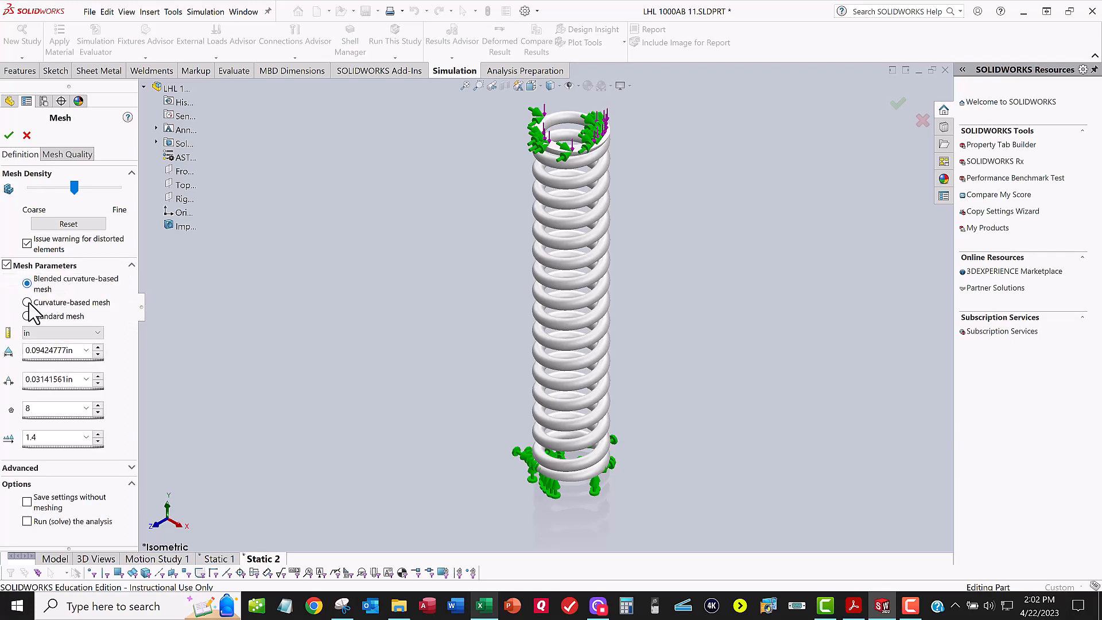
{"action": "left_click", "coordinate": [27, 303]}
{"action": "left_click_drag", "start_coordinate": [75, 186], "coordinate": [131, 192]}
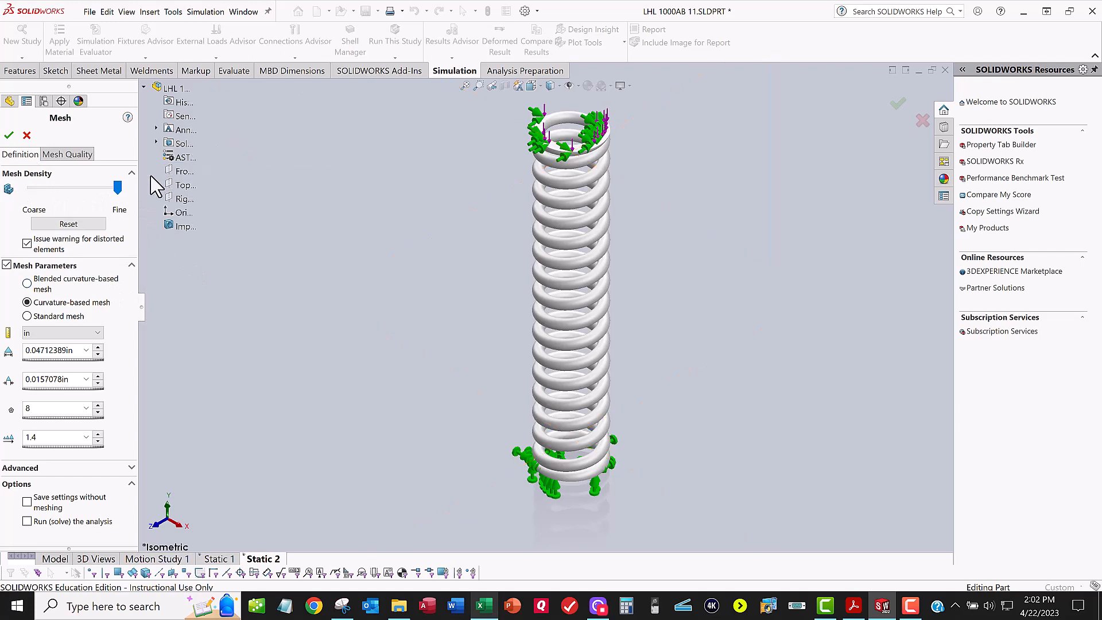
{"action": "left_click", "coordinate": [10, 137]}
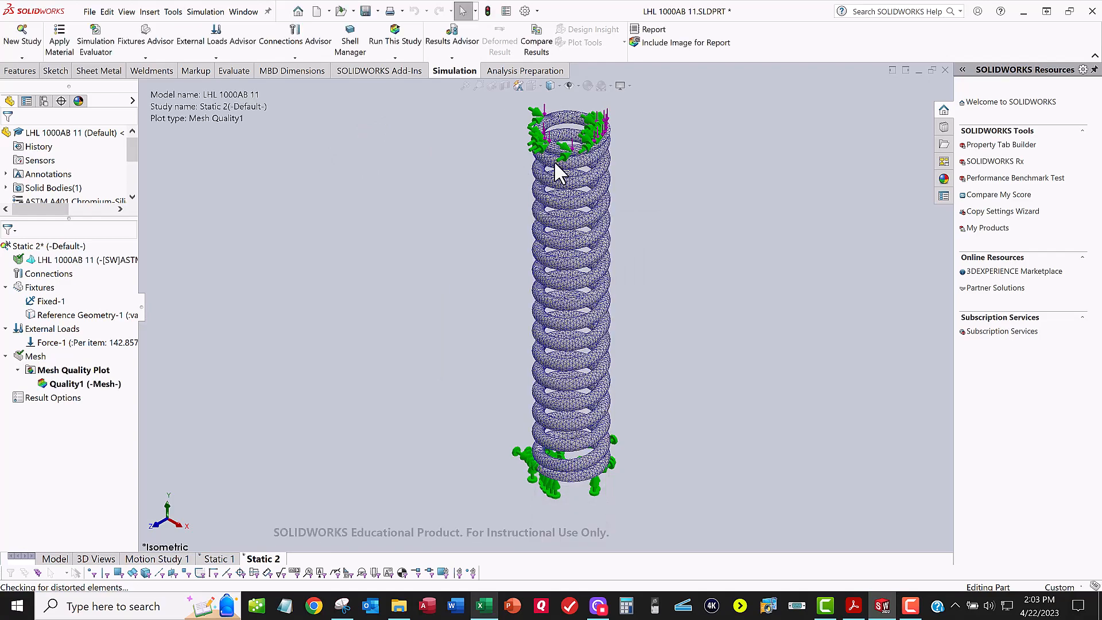
Step: Inspect the mesh on the spring's upper coils and save the part file
{"action": "scroll", "coordinate": [553, 165], "scroll_direction": "down", "scroll_amount": 6}
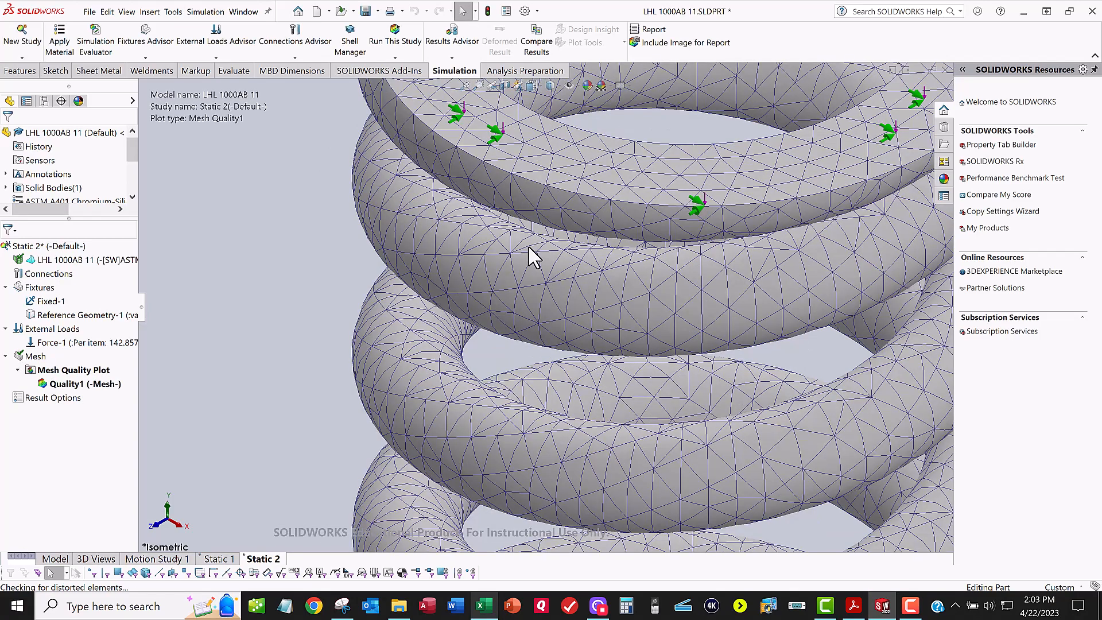
{"action": "scroll", "coordinate": [531, 253], "scroll_direction": "up", "scroll_amount": 8}
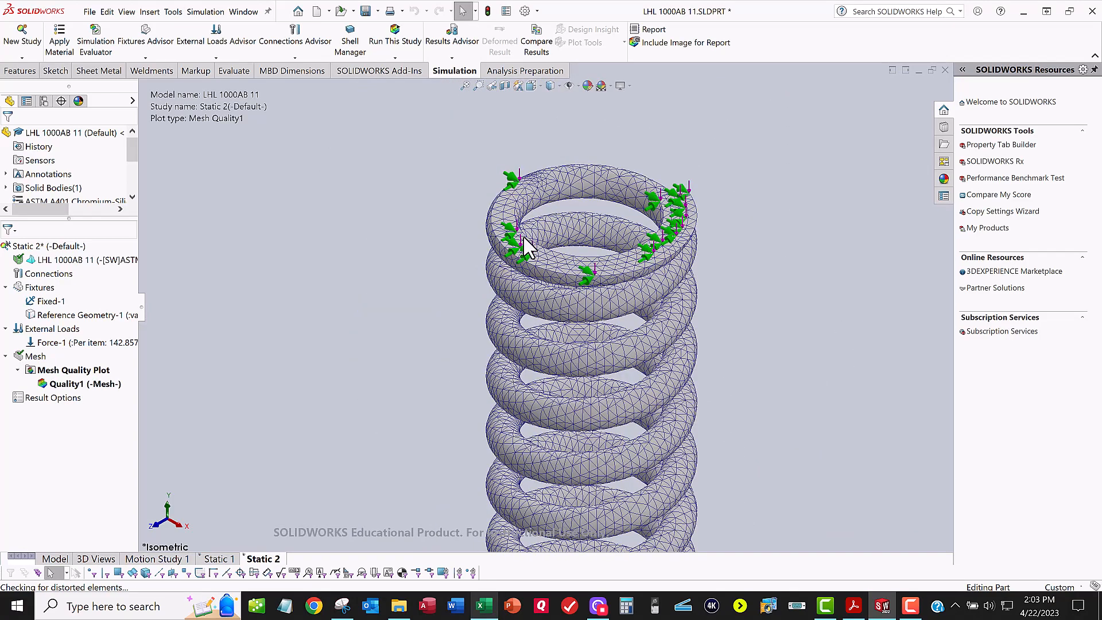
{"action": "scroll", "coordinate": [527, 246], "scroll_direction": "up", "scroll_amount": 6}
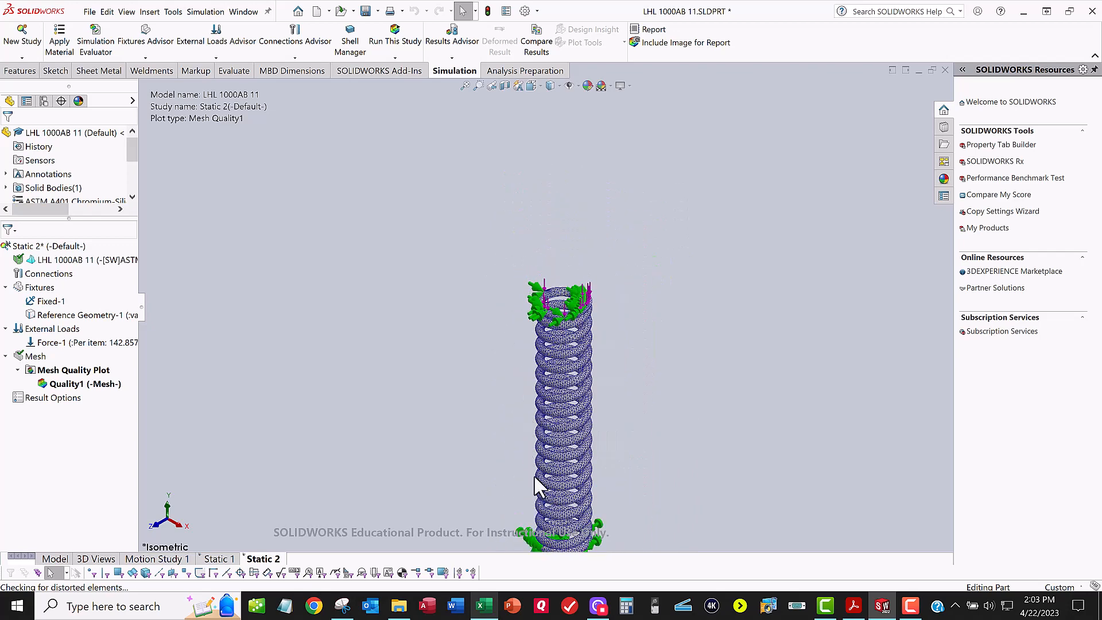
{"action": "scroll", "coordinate": [535, 470], "scroll_direction": "down", "scroll_amount": 2}
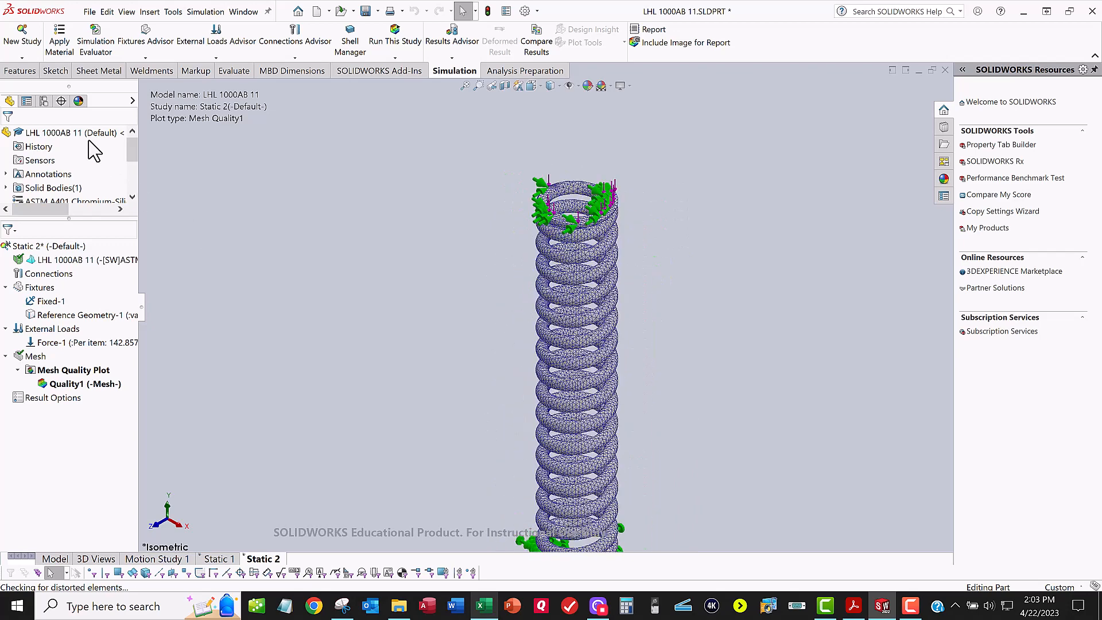
{"action": "left_click", "coordinate": [89, 11]}
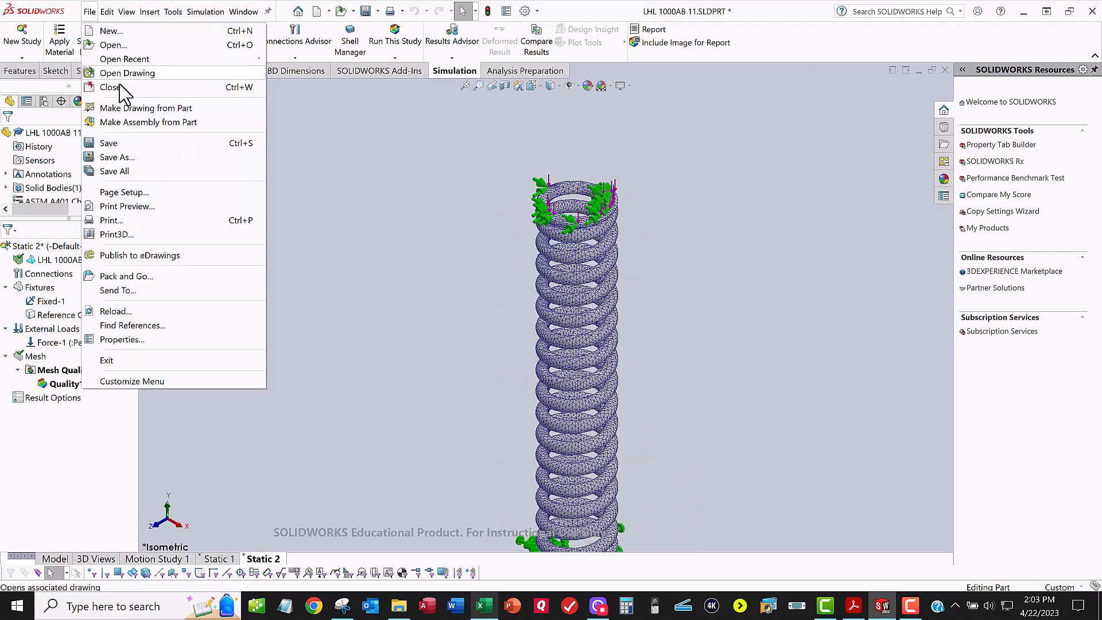
{"action": "left_click", "coordinate": [123, 141]}
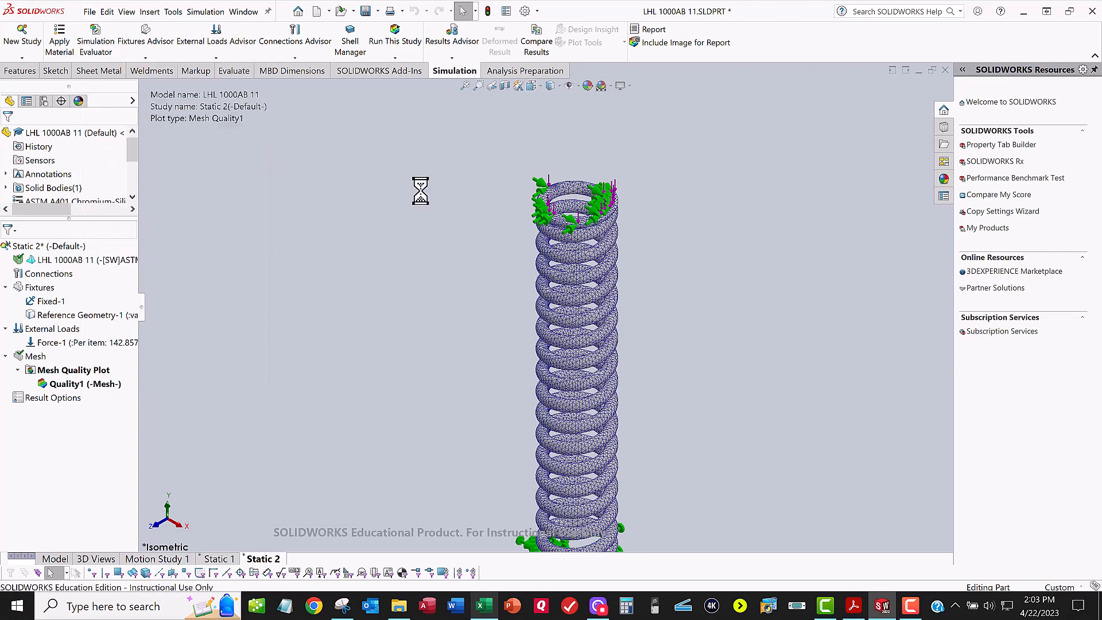
Step: Run the Static 2 study and choose to solve it with the Large displacement flag activated
{"action": "left_click", "coordinate": [398, 41]}
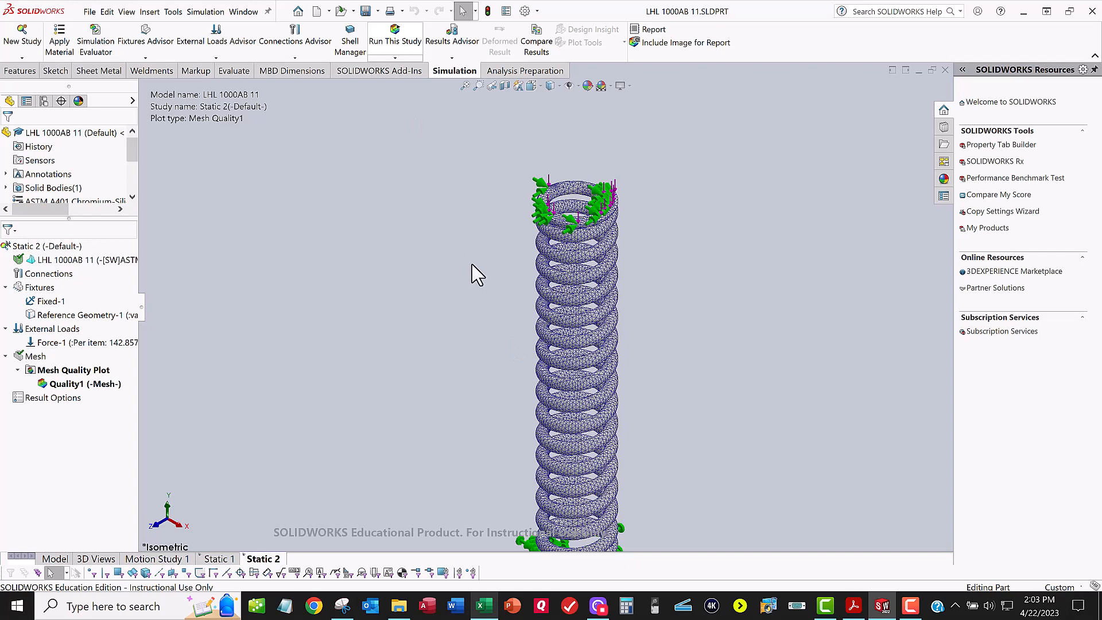
{"action": "key", "text": "f"}
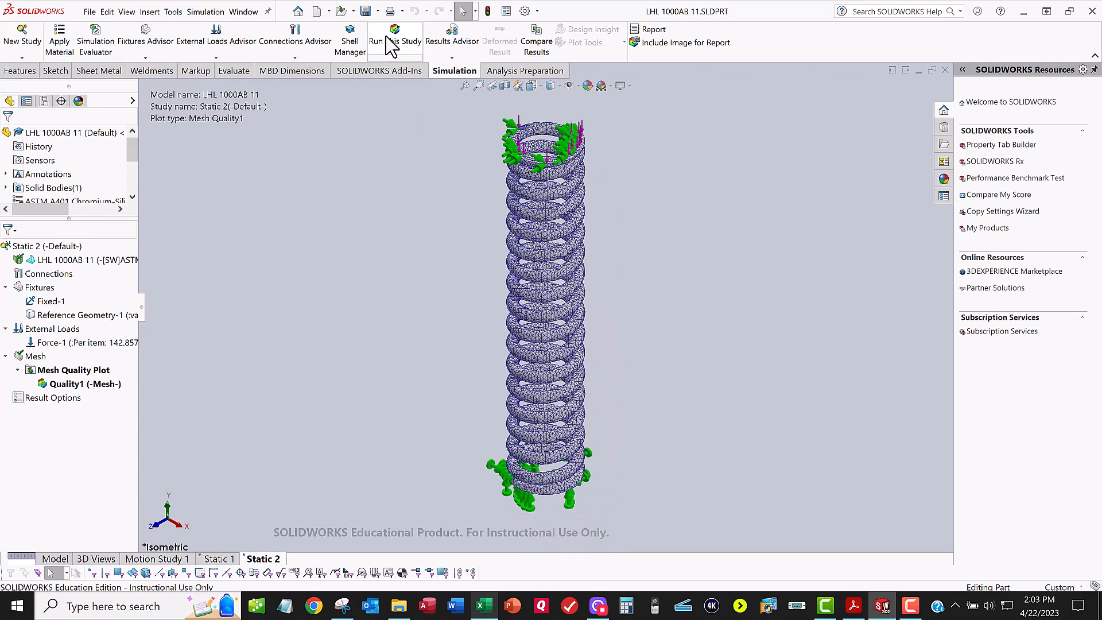
{"action": "left_click", "coordinate": [386, 38]}
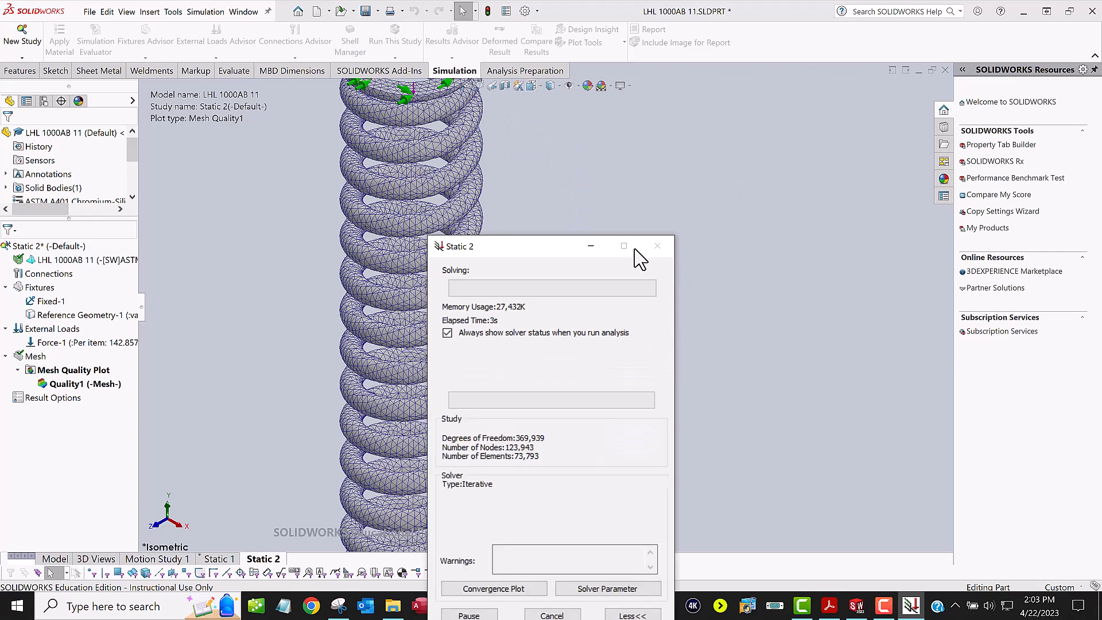
{"action": "left_click_drag", "start_coordinate": [550, 248], "coordinate": [620, 132]}
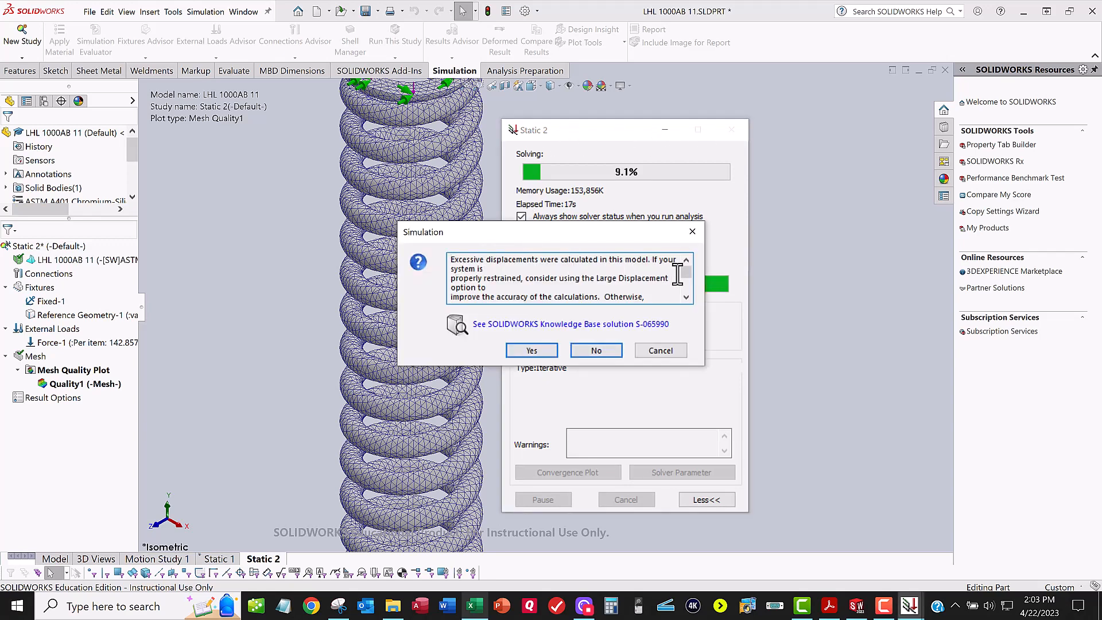
{"action": "scroll", "coordinate": [682, 275], "scroll_direction": "down", "scroll_amount": 3}
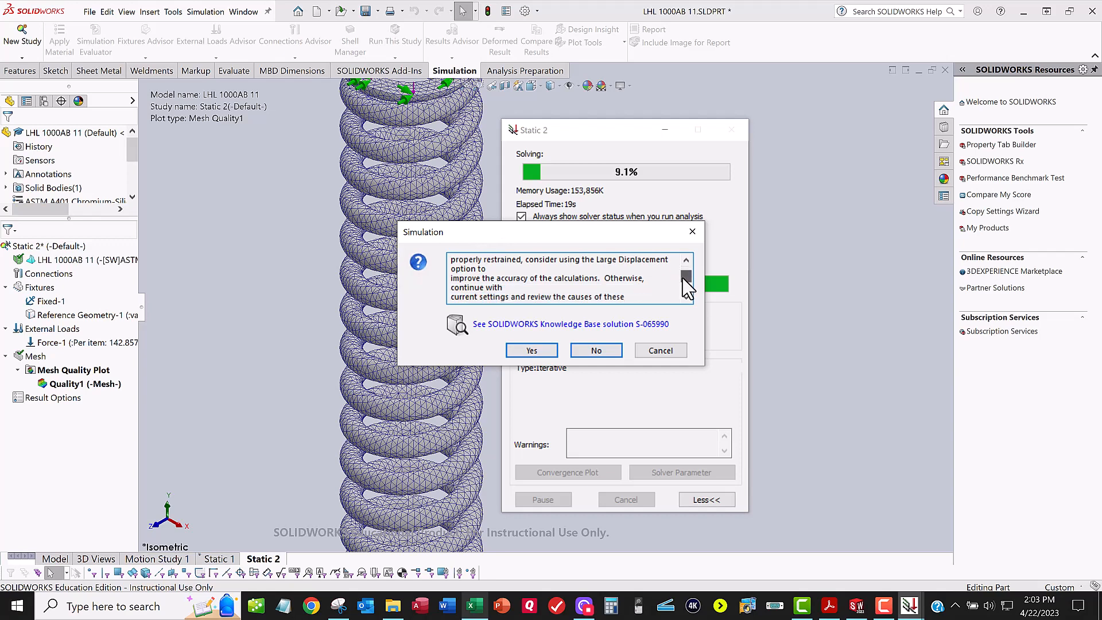
{"action": "scroll", "coordinate": [681, 287], "scroll_direction": "down", "scroll_amount": 1}
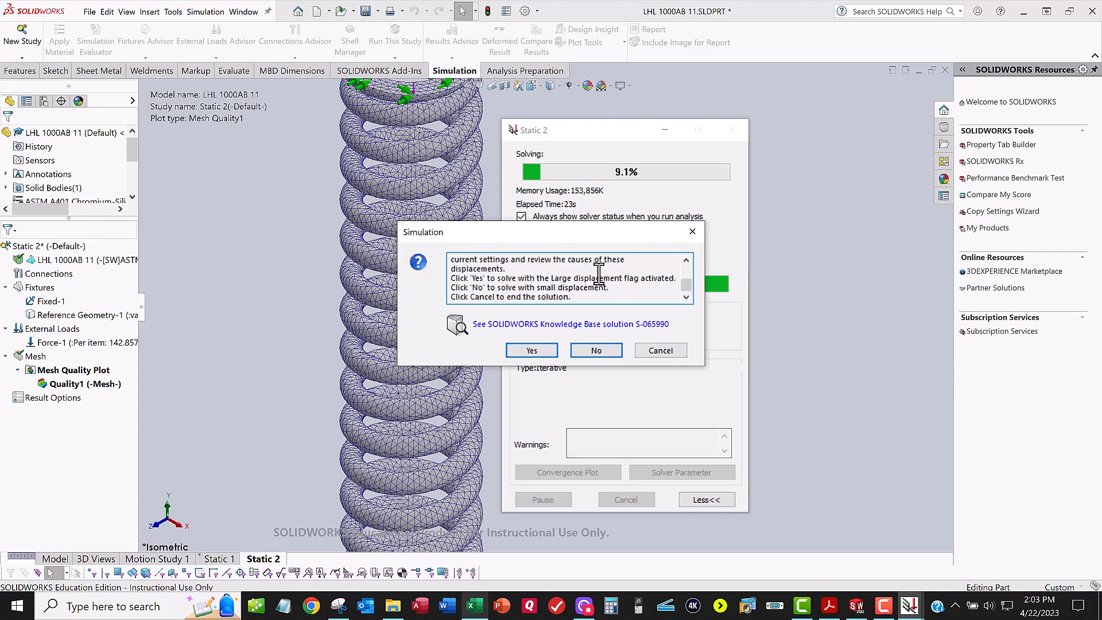
{"action": "left_click", "coordinate": [531, 350]}
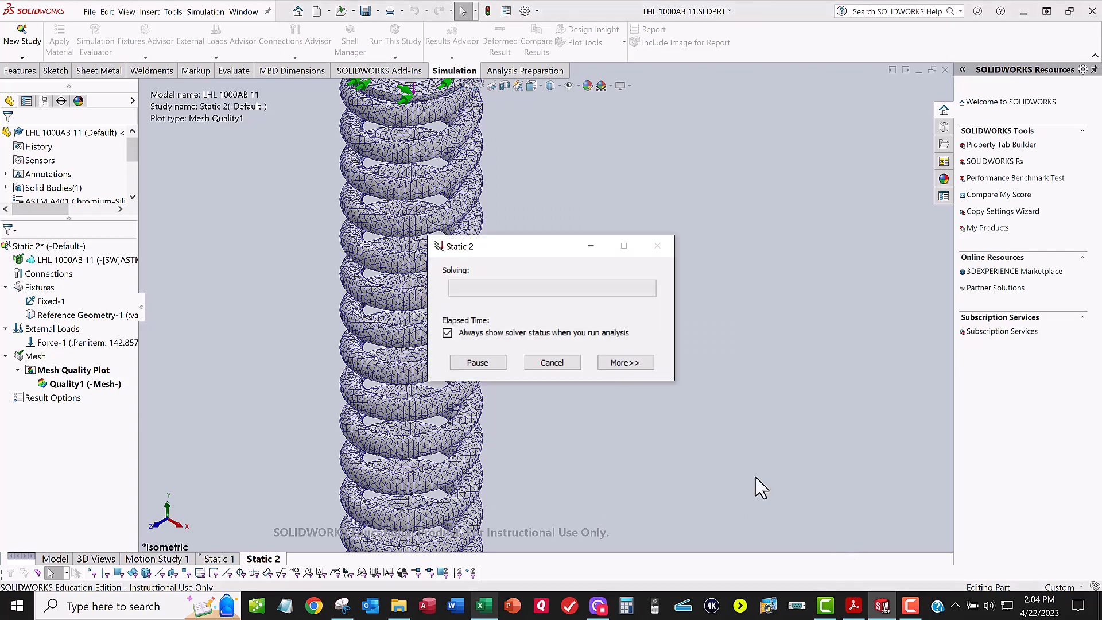
Step: Expand the solver status details of the running study and view the convergence plot
{"action": "left_click", "coordinate": [631, 364]}
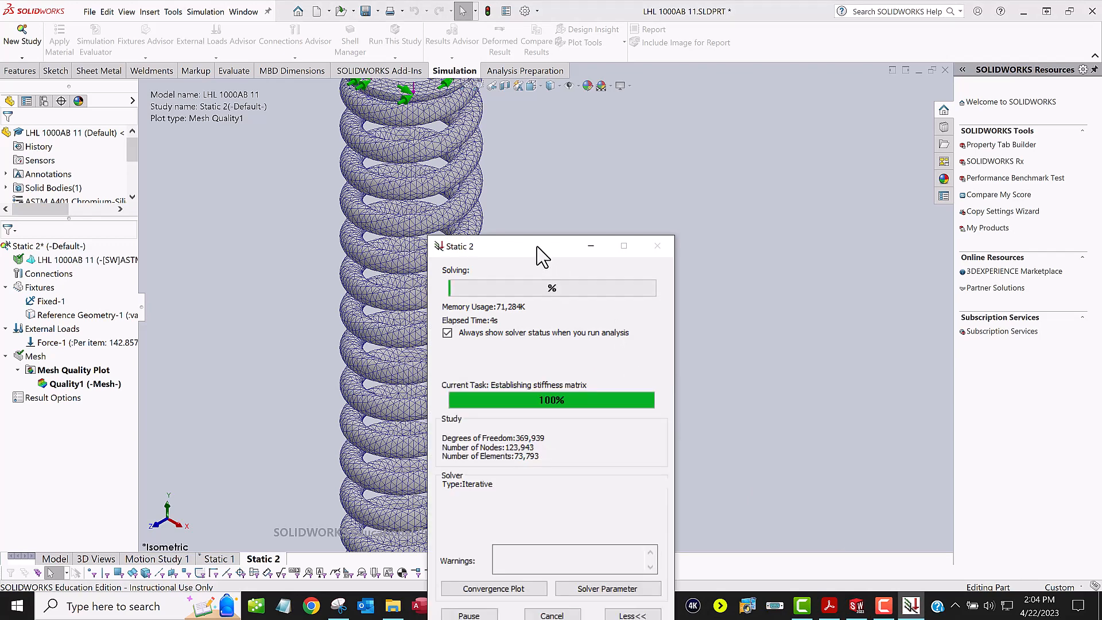
{"action": "left_click_drag", "start_coordinate": [541, 250], "coordinate": [659, 122]}
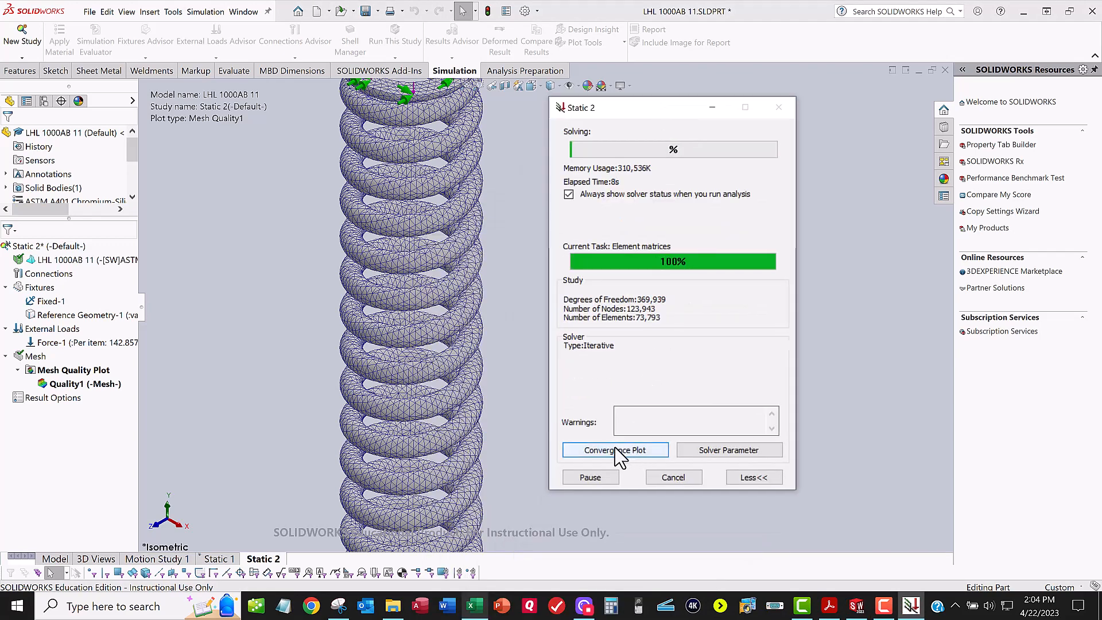
{"action": "left_click", "coordinate": [630, 451]}
{"action": "left_click_drag", "start_coordinate": [185, 221], "coordinate": [210, 222]}
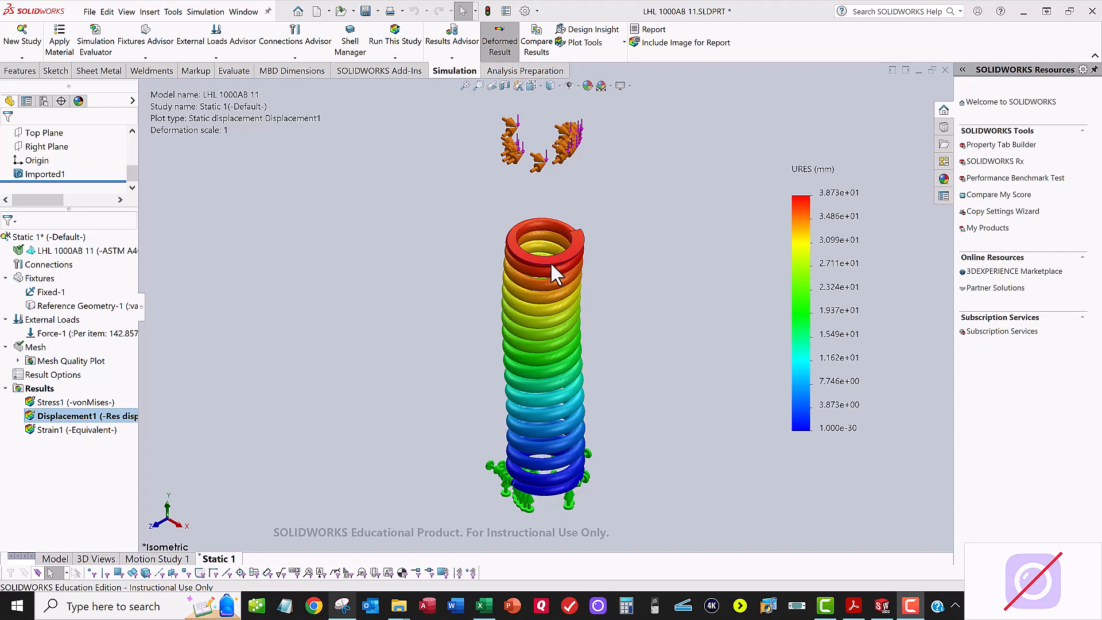
Step: Show the von Mises stress plot of Static 1, switch to Excel and maximize the TSU-082-00-A18B.xlsx workbook
{"action": "double_click", "coordinate": [72, 402]}
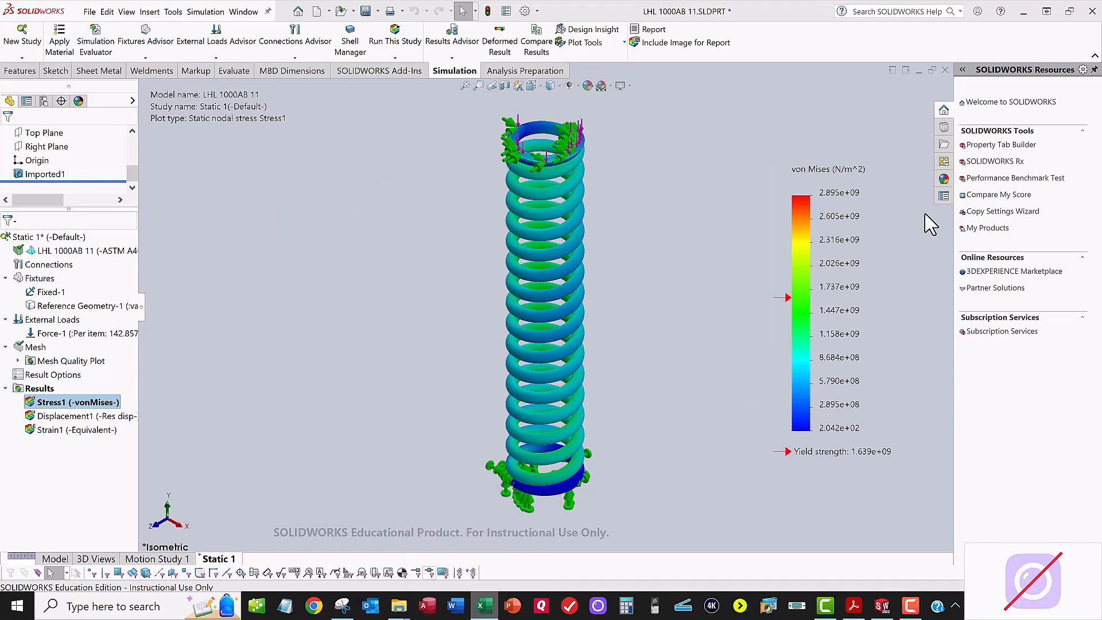
{"action": "left_click_drag", "start_coordinate": [924, 214], "coordinate": [415, 67]}
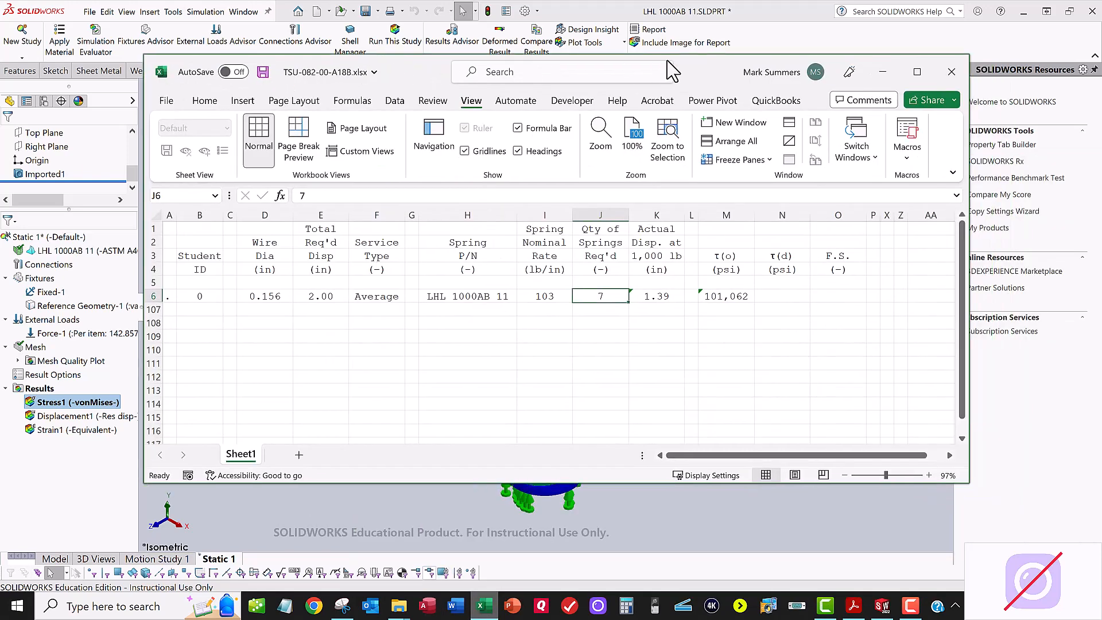
{"action": "left_click", "coordinate": [917, 71]}
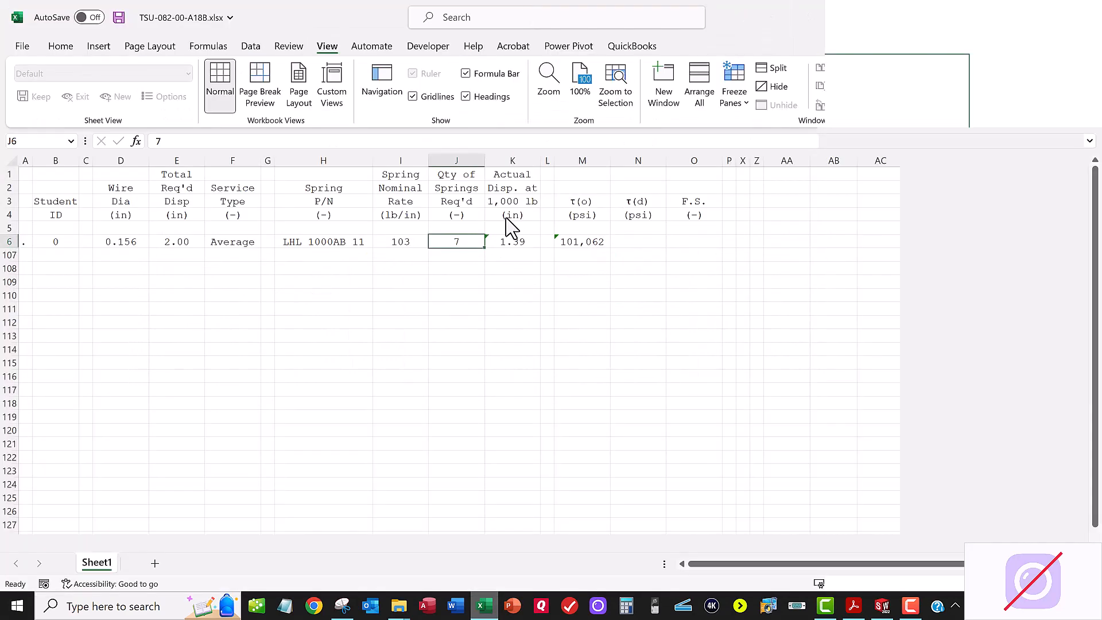
Step: Fill the actual displacement cell K6 and the stress cell M6 with yellow
{"action": "left_click", "coordinate": [514, 242]}
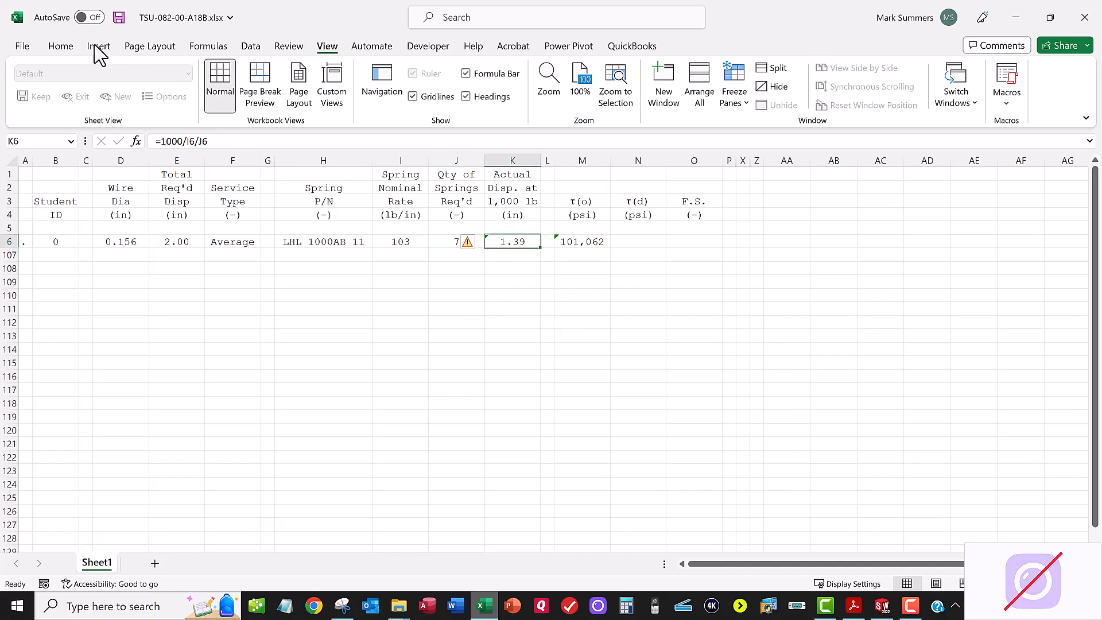
{"action": "left_click", "coordinate": [61, 46]}
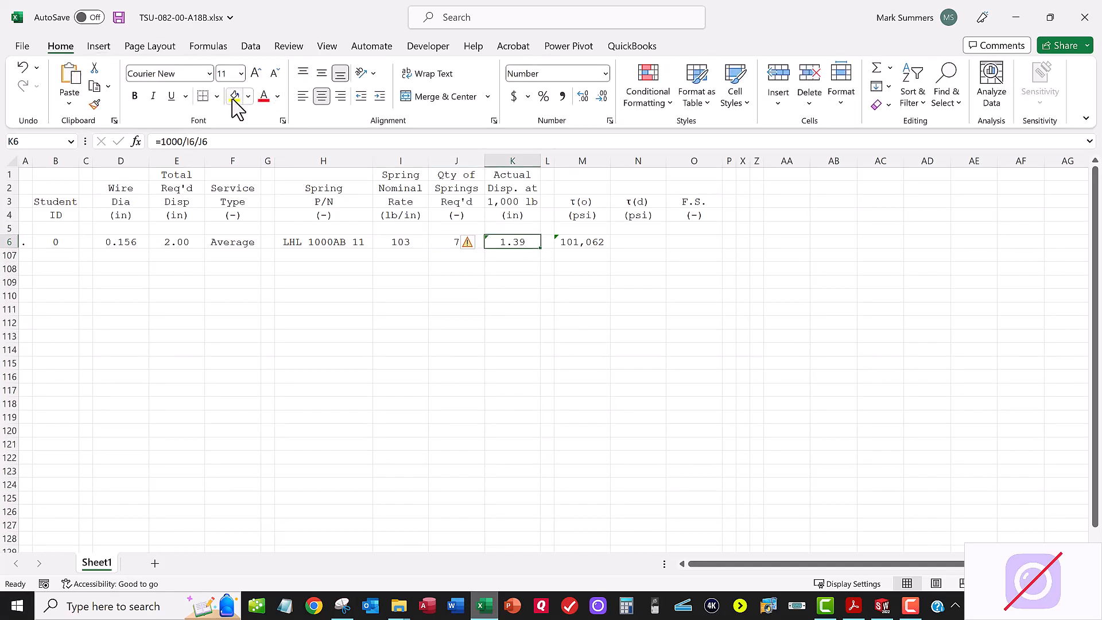
{"action": "left_click", "coordinate": [235, 97]}
{"action": "left_click", "coordinate": [587, 243]}
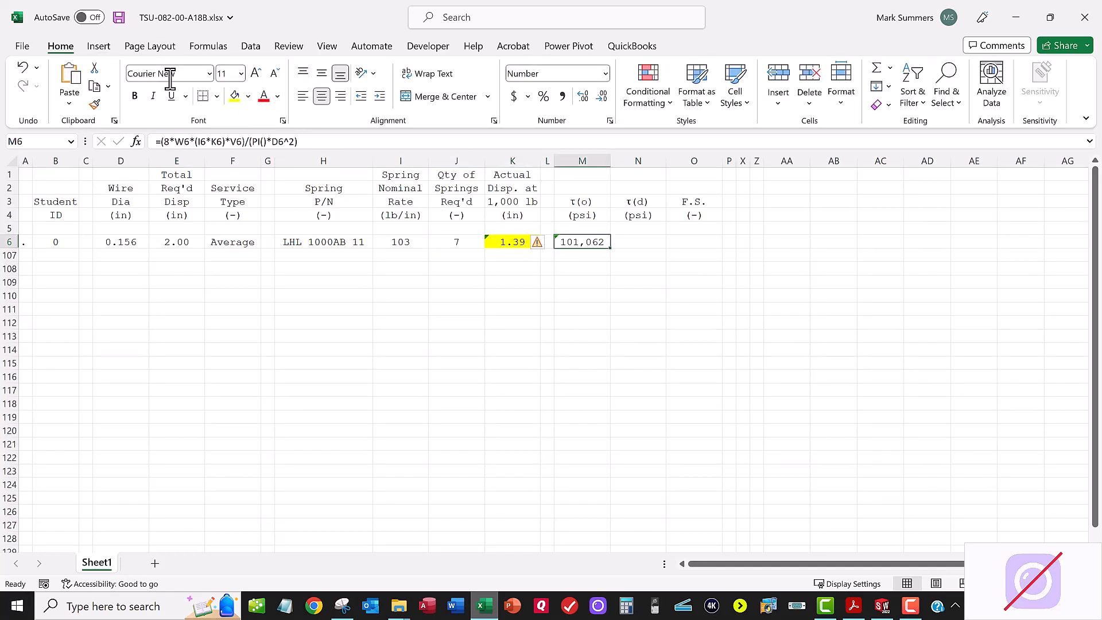
{"action": "left_click", "coordinate": [234, 96]}
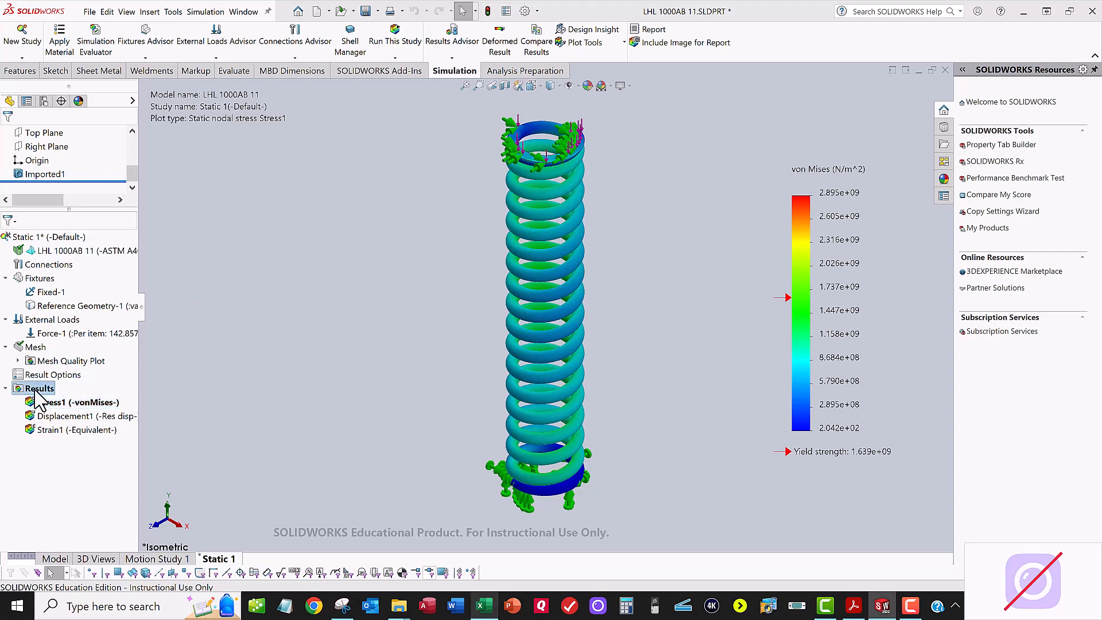
Step: In SOLIDWORKS, add a displacement plot of UY: Y Displacement in inches to the Static 1 results
{"action": "right_click", "coordinate": [36, 390]}
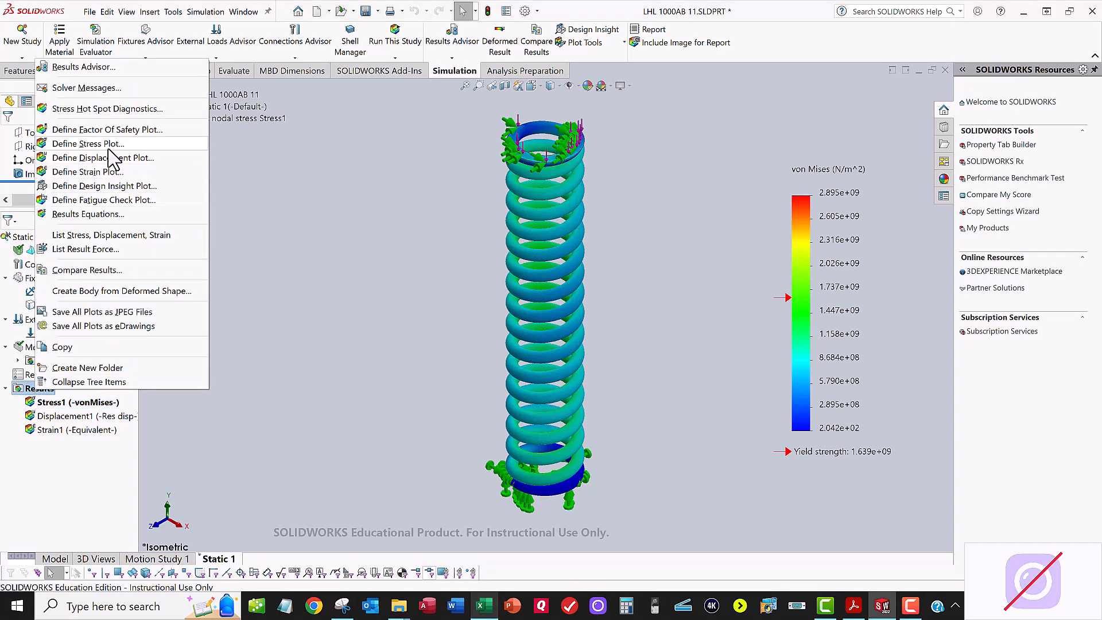
{"action": "left_click", "coordinate": [101, 159]}
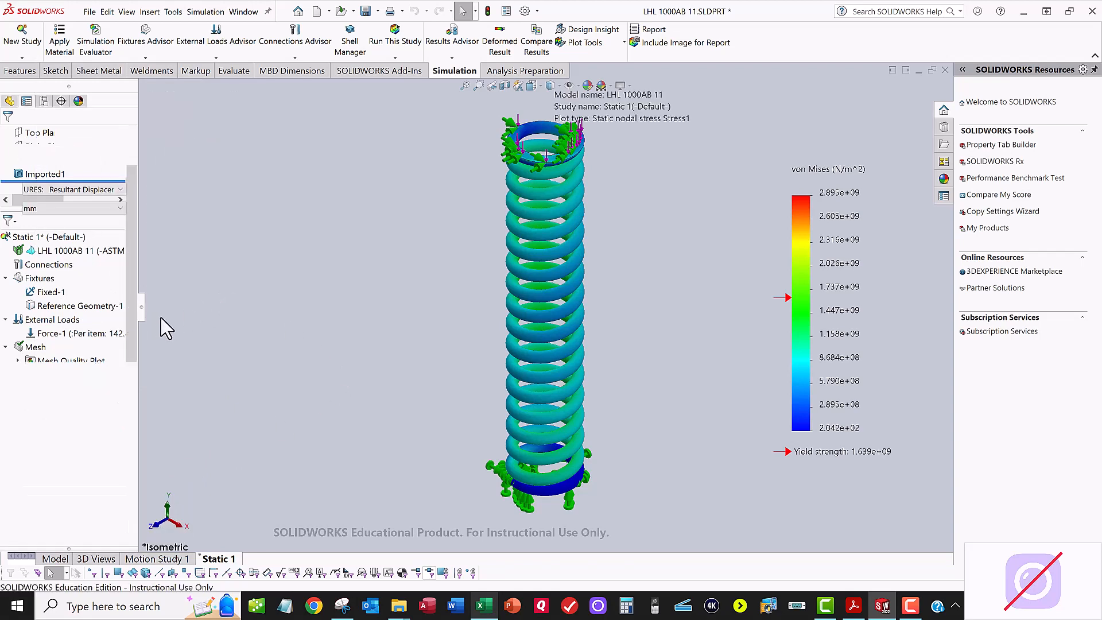
{"action": "left_click", "coordinate": [71, 191]}
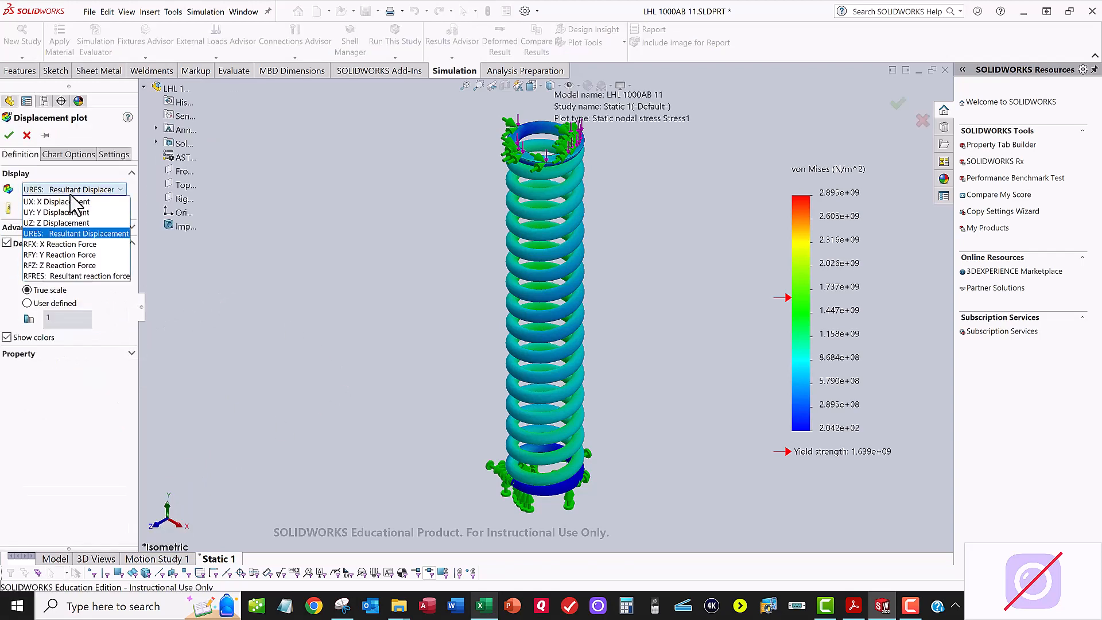
{"action": "left_click", "coordinate": [68, 212]}
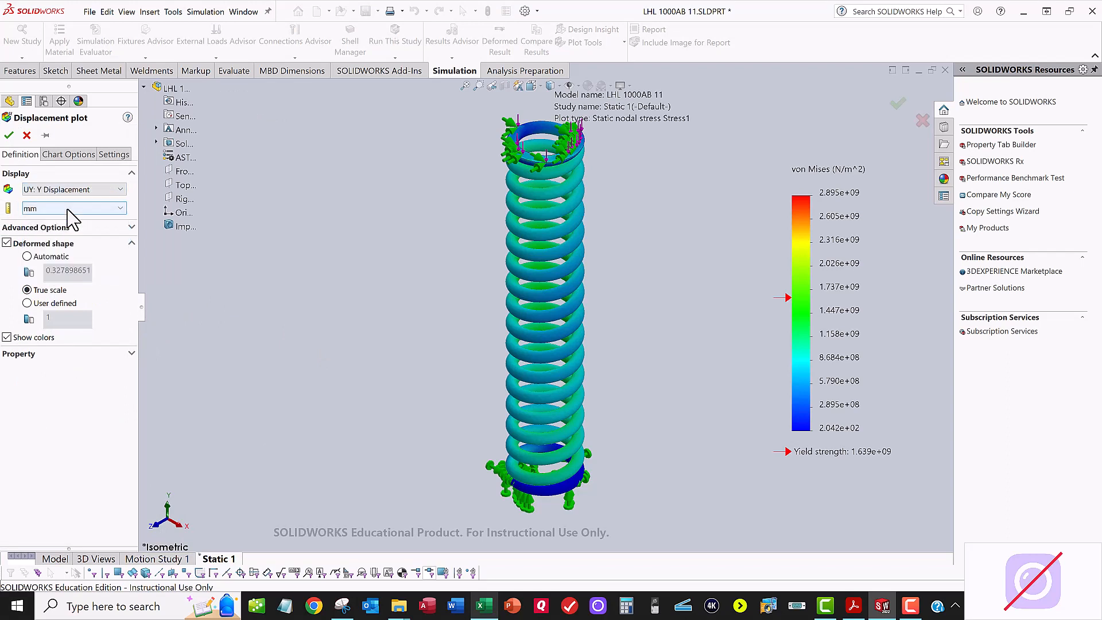
{"action": "left_click", "coordinate": [59, 209]}
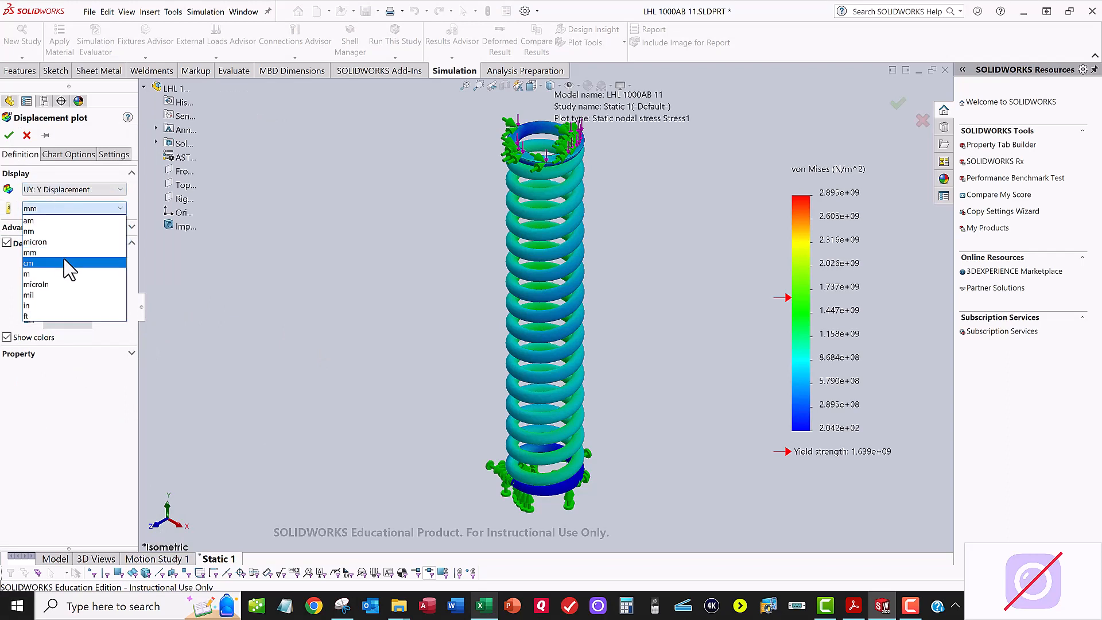
{"action": "left_click", "coordinate": [59, 306]}
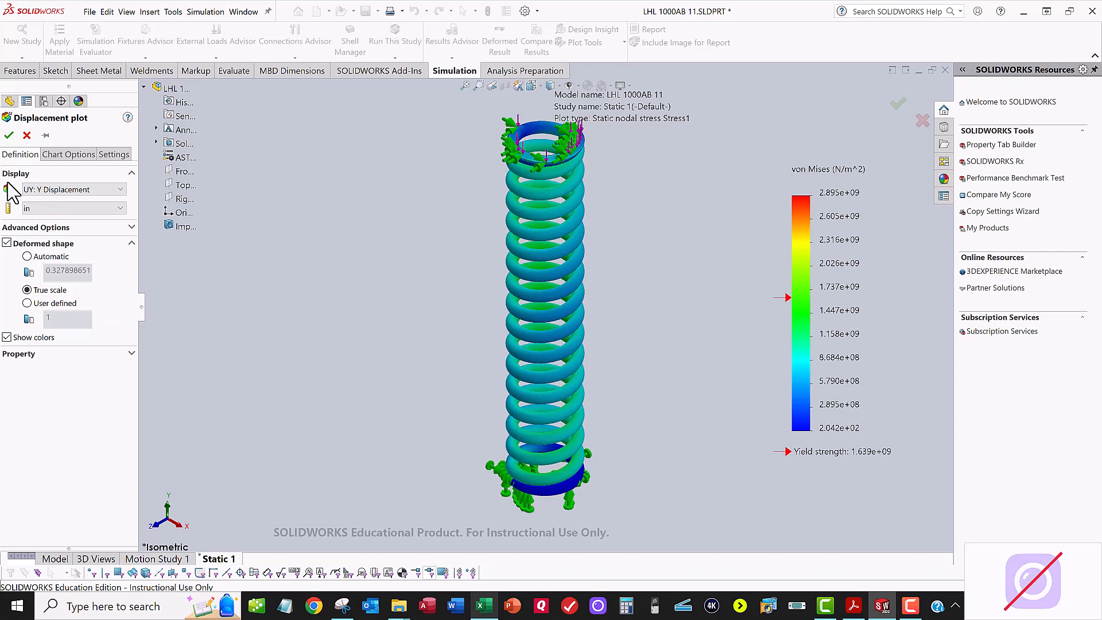
{"action": "left_click", "coordinate": [9, 135]}
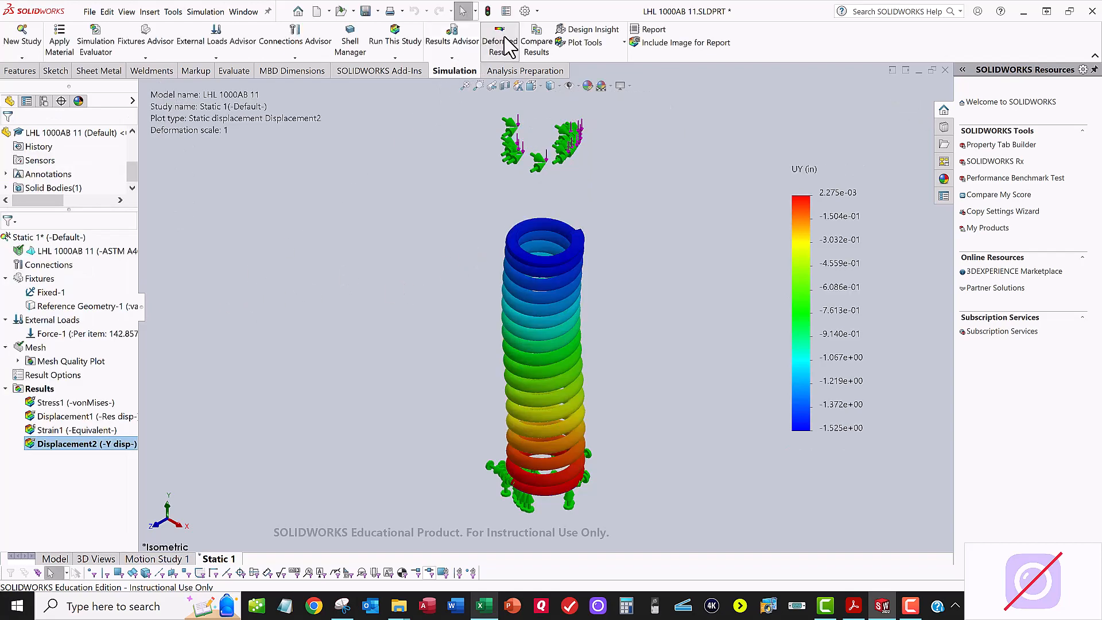
Step: Play the animation of the Y displacement plot and close it
{"action": "left_click", "coordinate": [505, 45]}
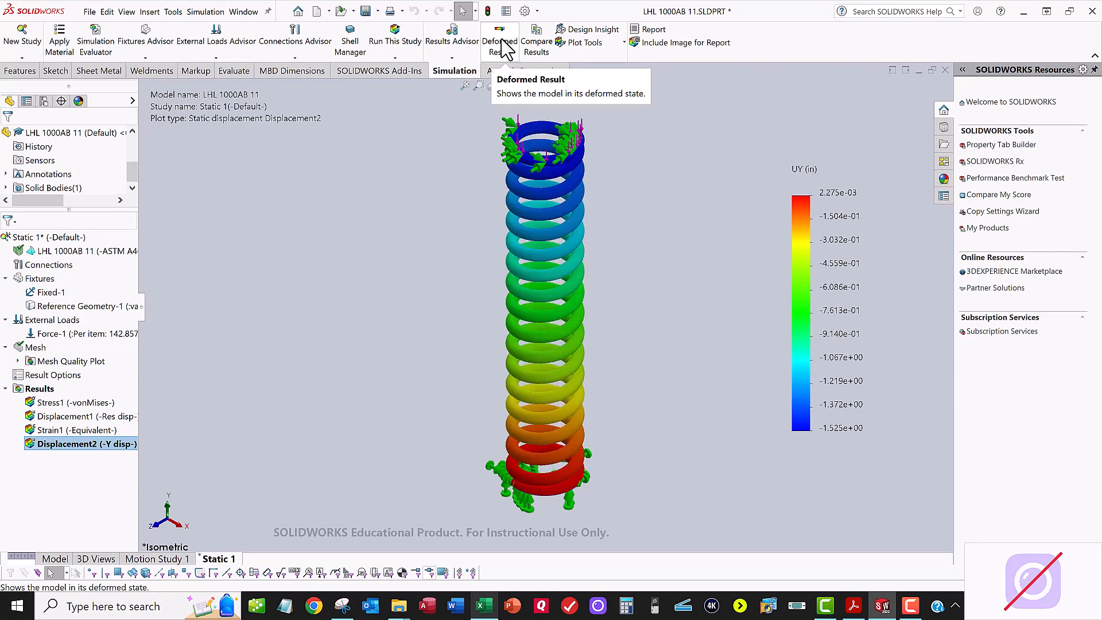
{"action": "right_click", "coordinate": [103, 445]}
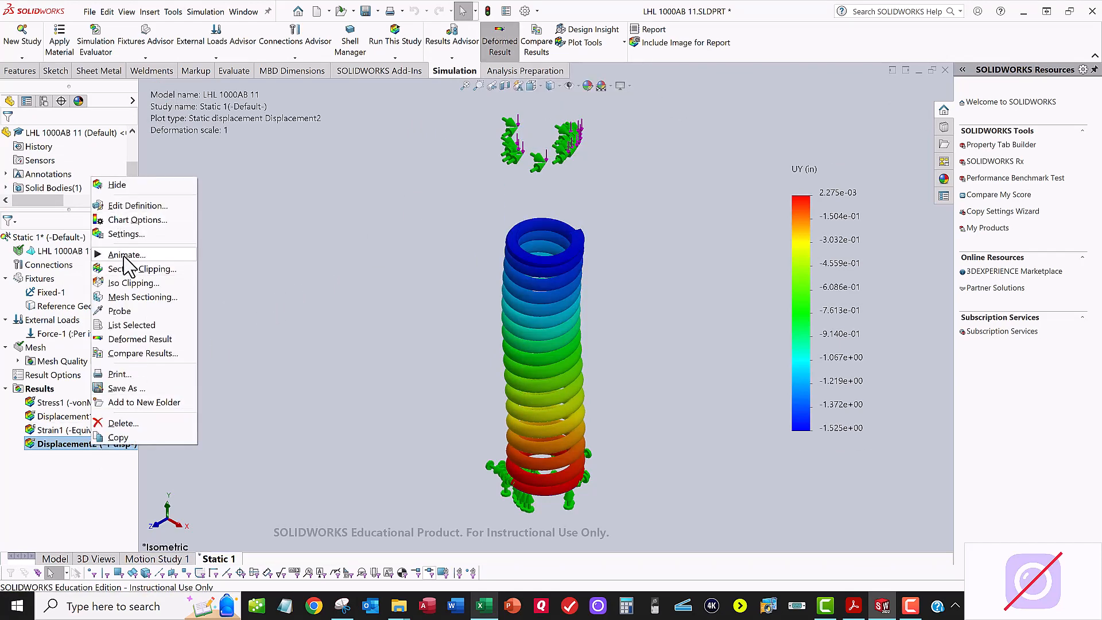
{"action": "left_click", "coordinate": [242, 224]}
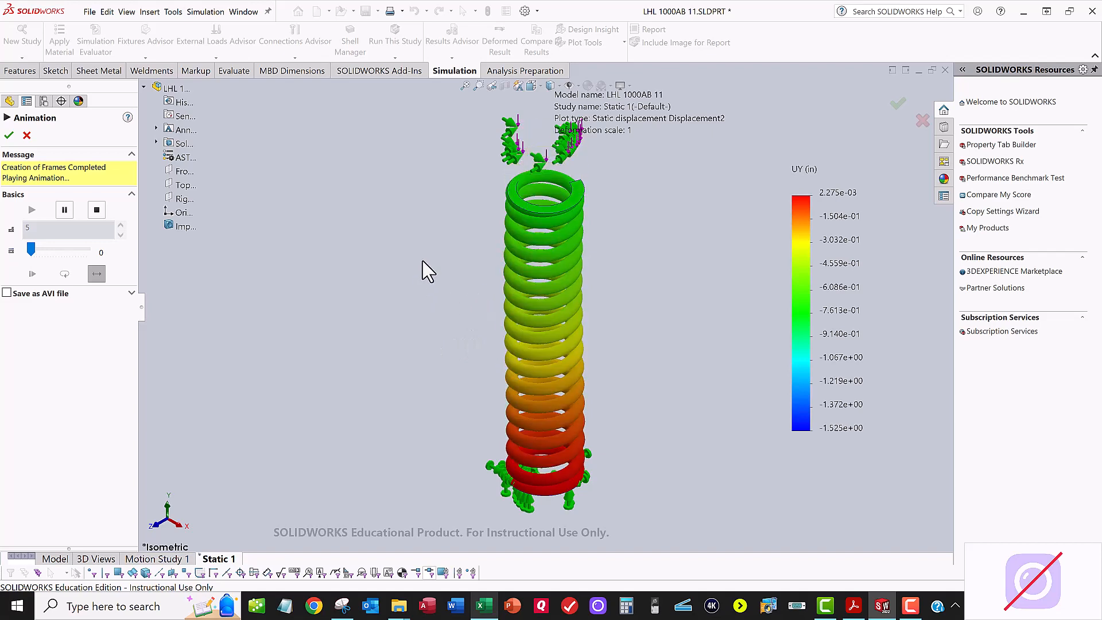
{"action": "left_click", "coordinate": [9, 136]}
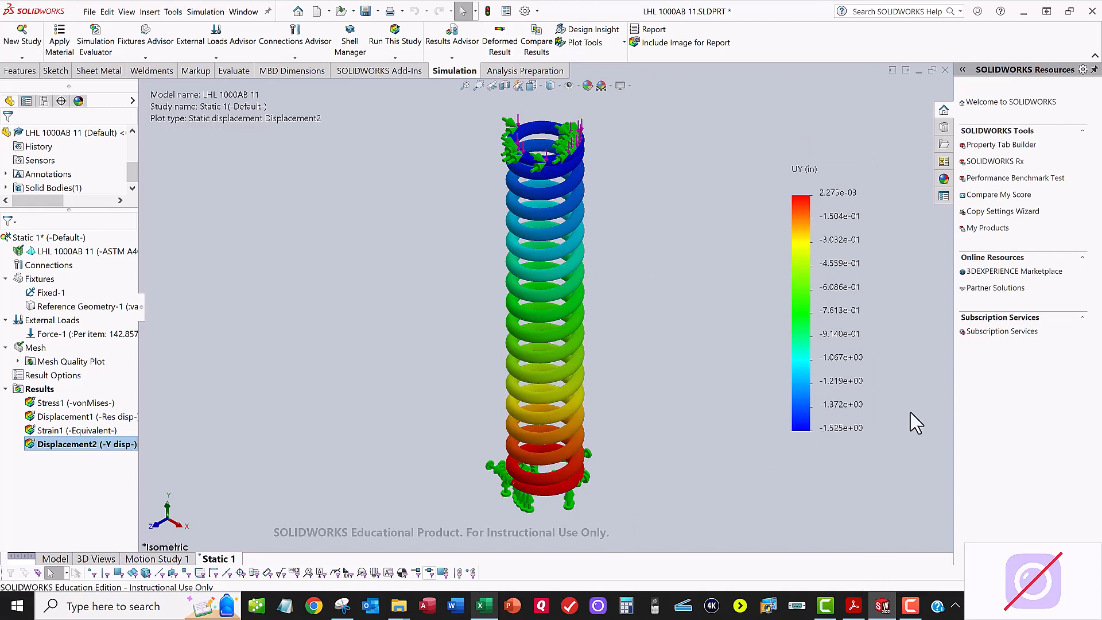
Step: Switch to Excel, enter the simulated displacement 1.525 in cell K108 and fill that cell with yellow
{"action": "key", "text": "alt+Tab"}
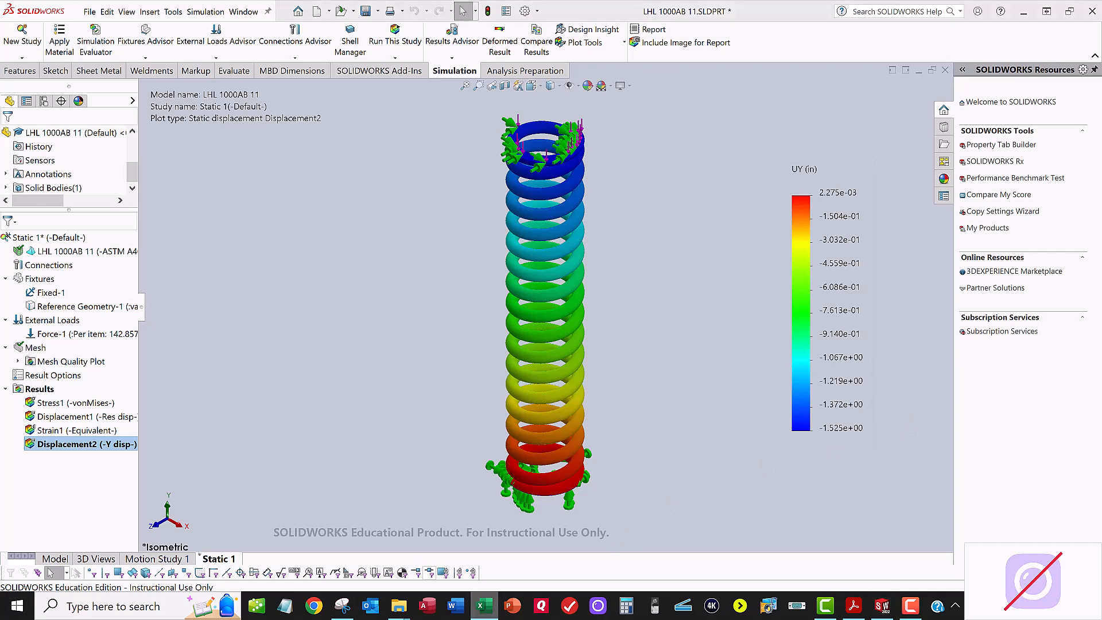
{"action": "left_click_drag", "start_coordinate": [502, 136], "coordinate": [480, 87]}
{"action": "left_click", "coordinate": [449, 330]}
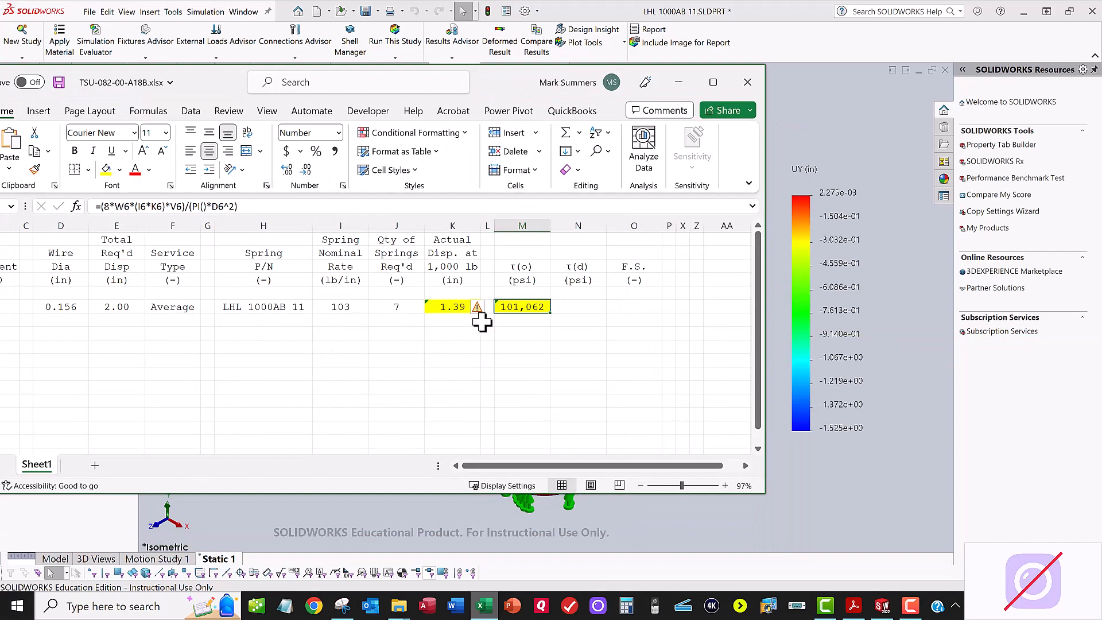
{"action": "type", "text": "1.525"}
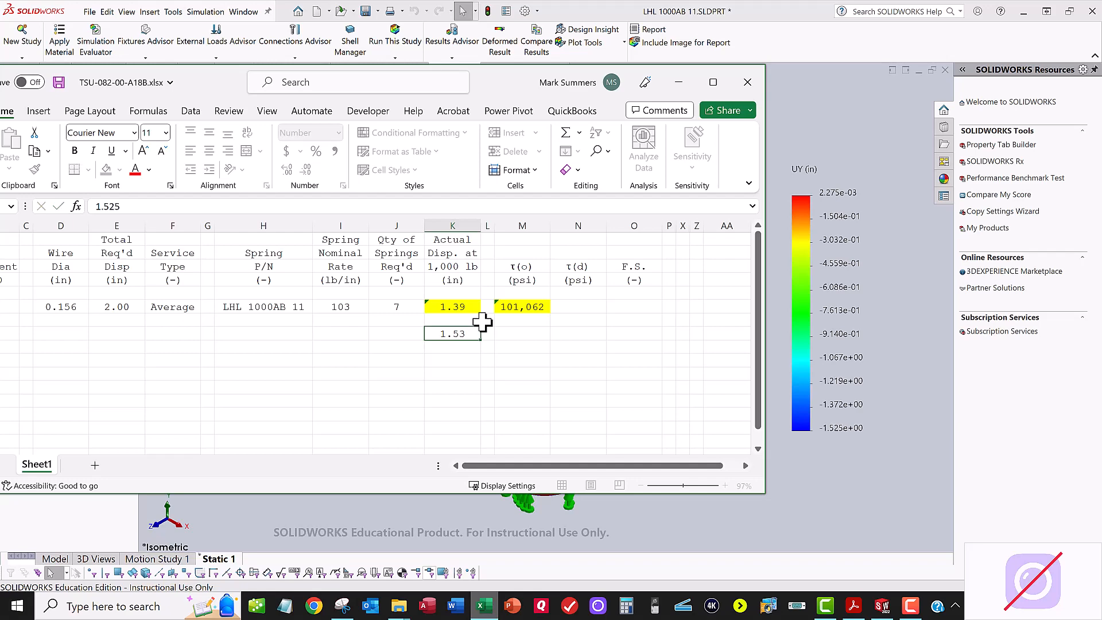
{"action": "key", "text": "Return"}
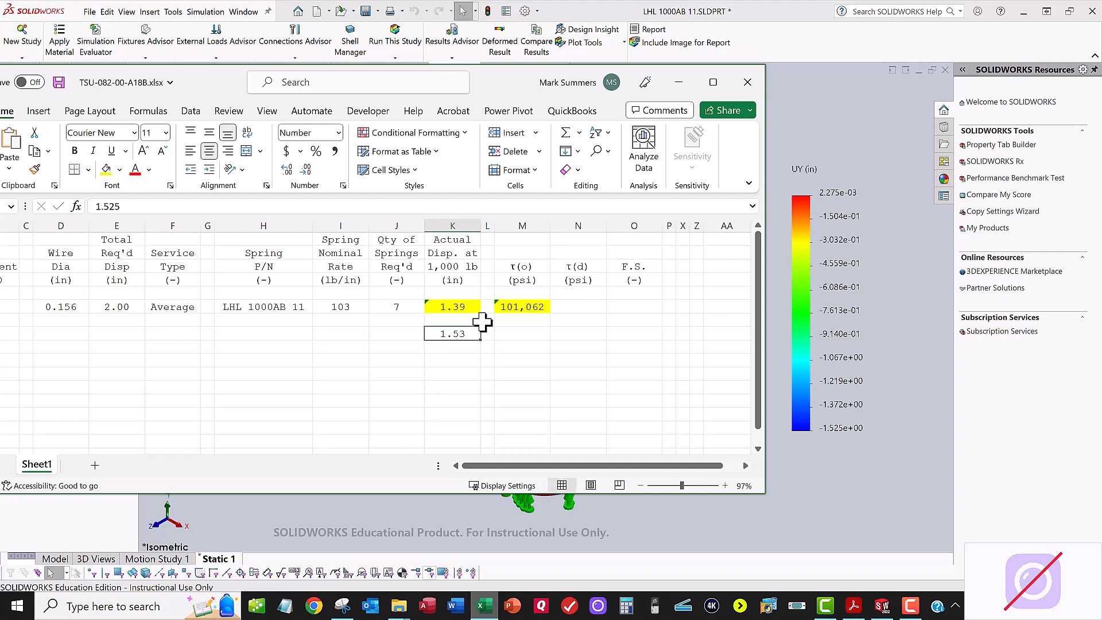
{"action": "left_click", "coordinate": [105, 169]}
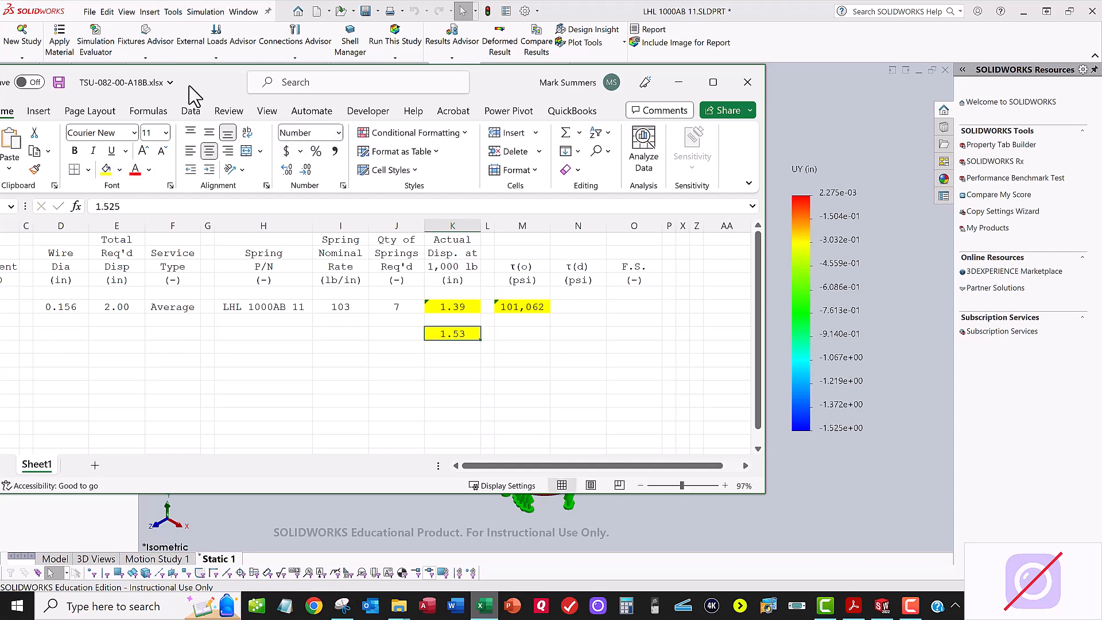
Step: Back in SOLIDWORKS, add another UY: Y Displacement plot in inches, at true scale, to the Static 1 results
{"action": "left_click_drag", "start_coordinate": [206, 82], "coordinate": [1101, 235]}
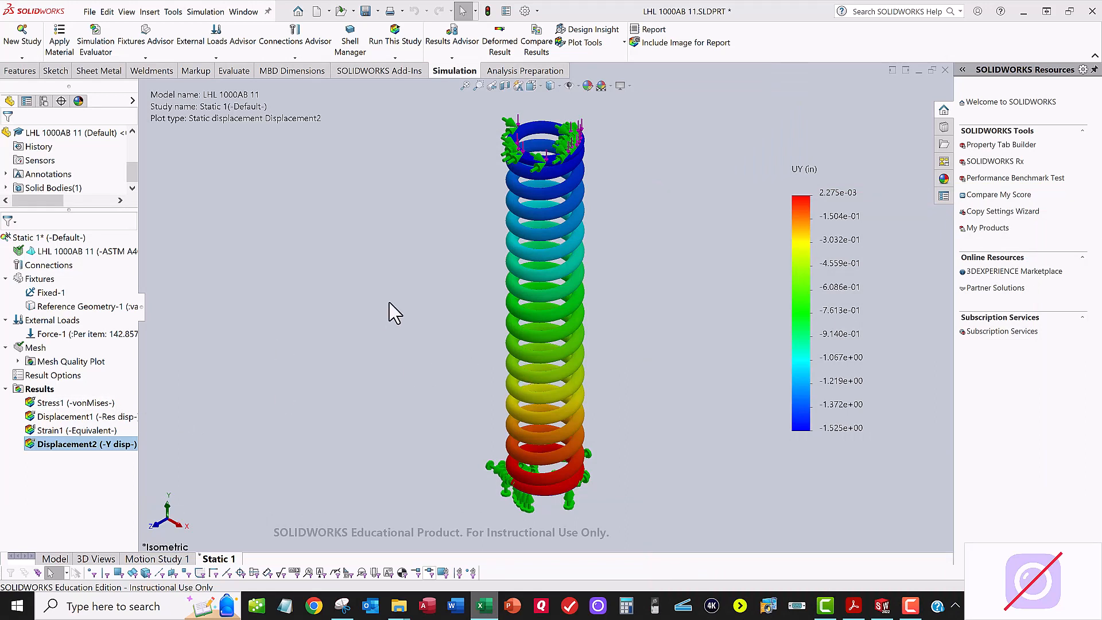
{"action": "right_click", "coordinate": [38, 389]}
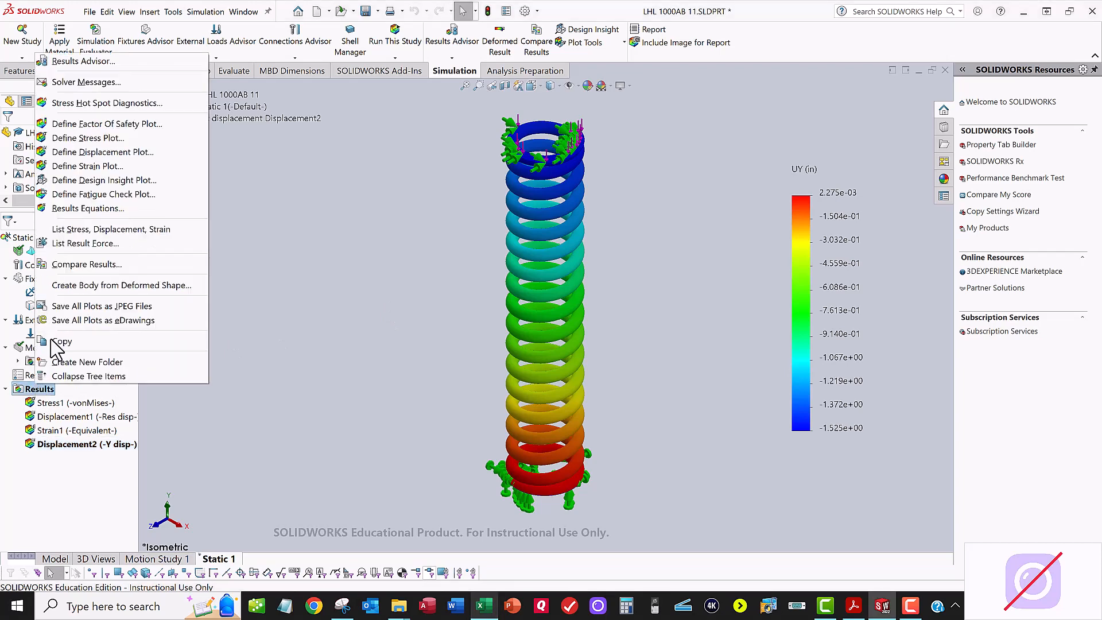
{"action": "left_click", "coordinate": [90, 152]}
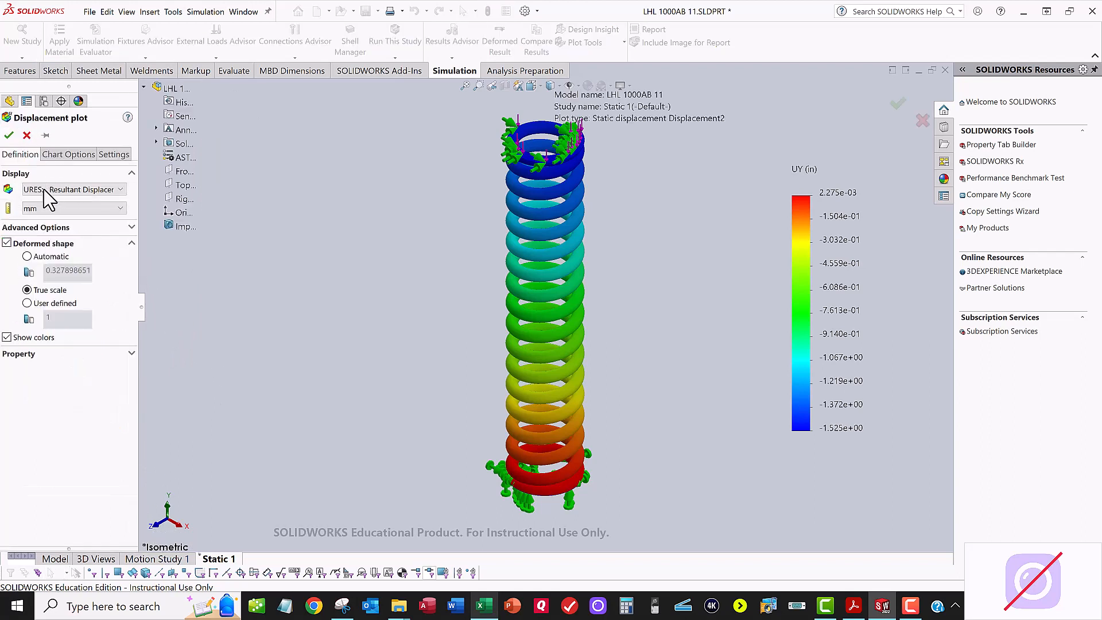
{"action": "left_click", "coordinate": [44, 189]}
{"action": "left_click", "coordinate": [52, 212]}
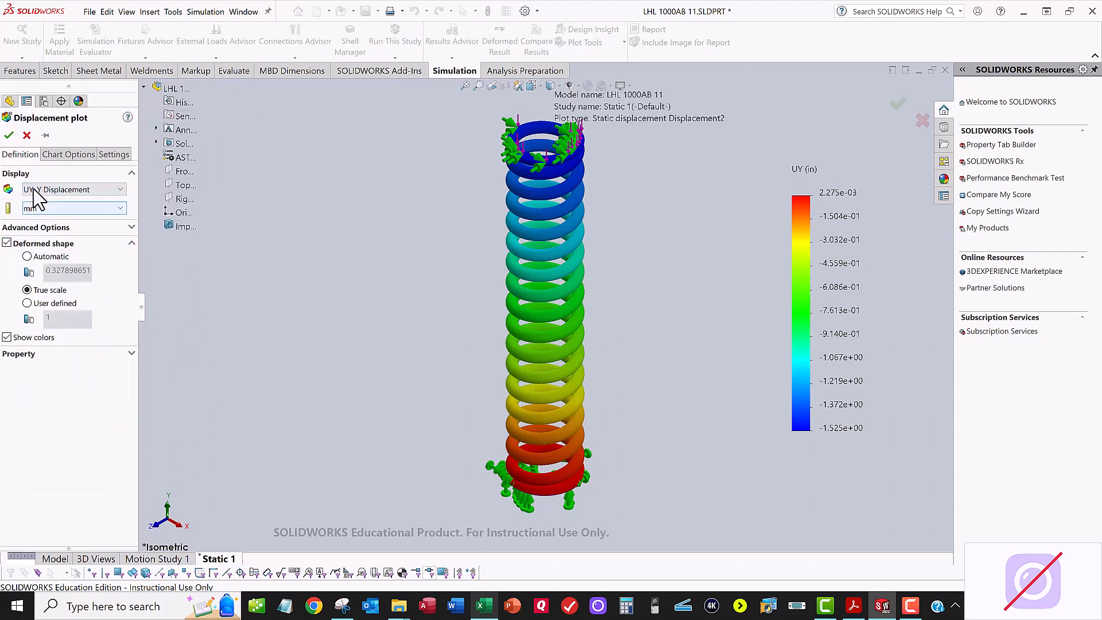
{"action": "left_click", "coordinate": [46, 208]}
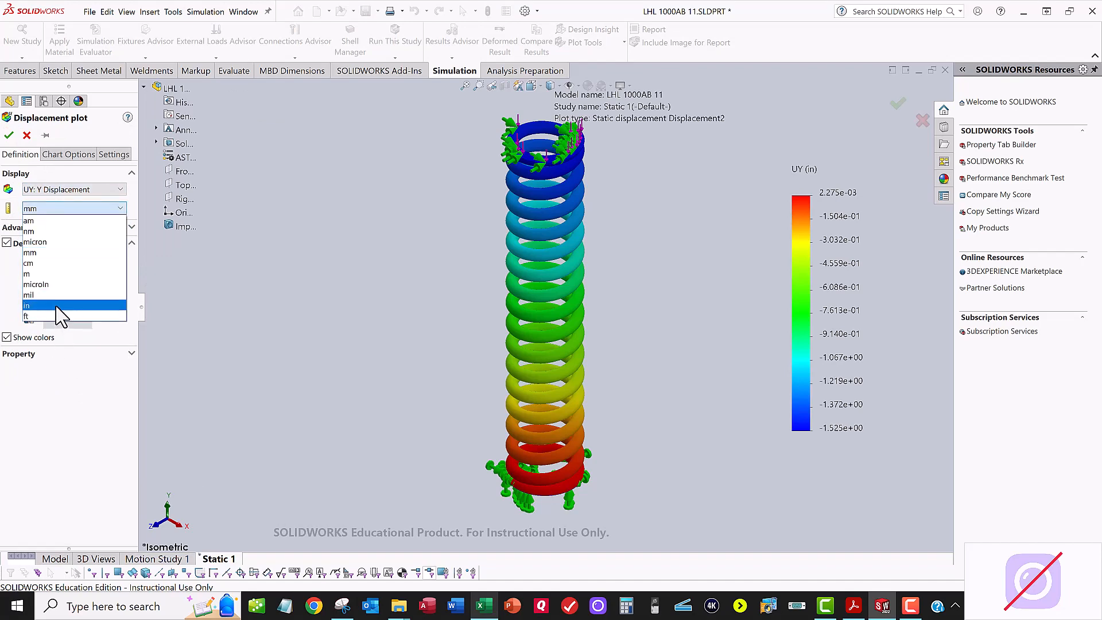
{"action": "left_click", "coordinate": [57, 305]}
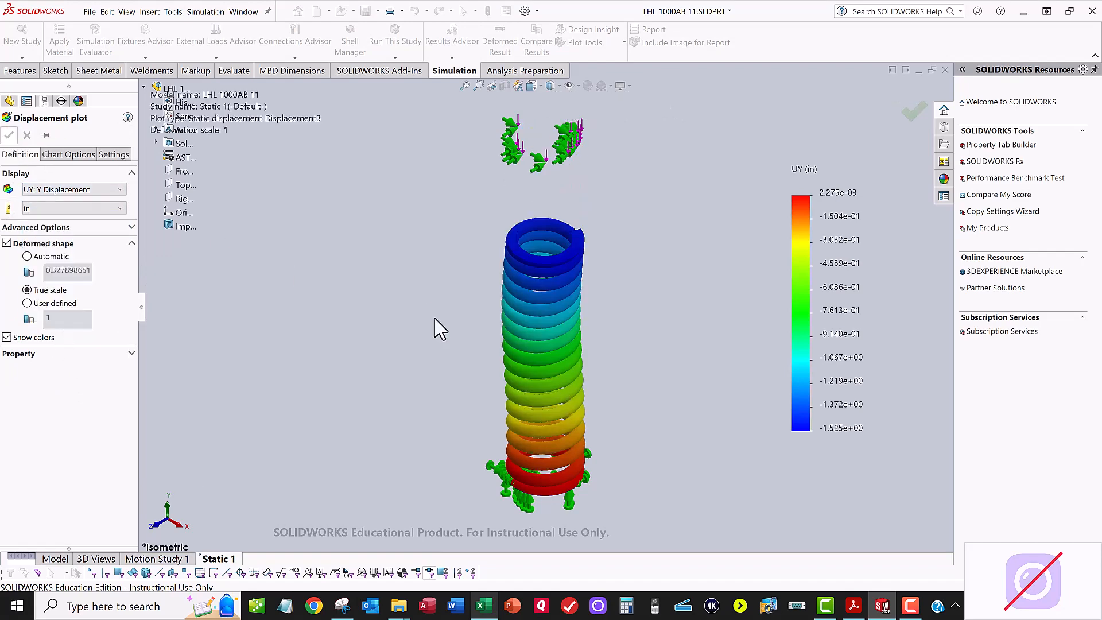
{"action": "key", "text": "Return"}
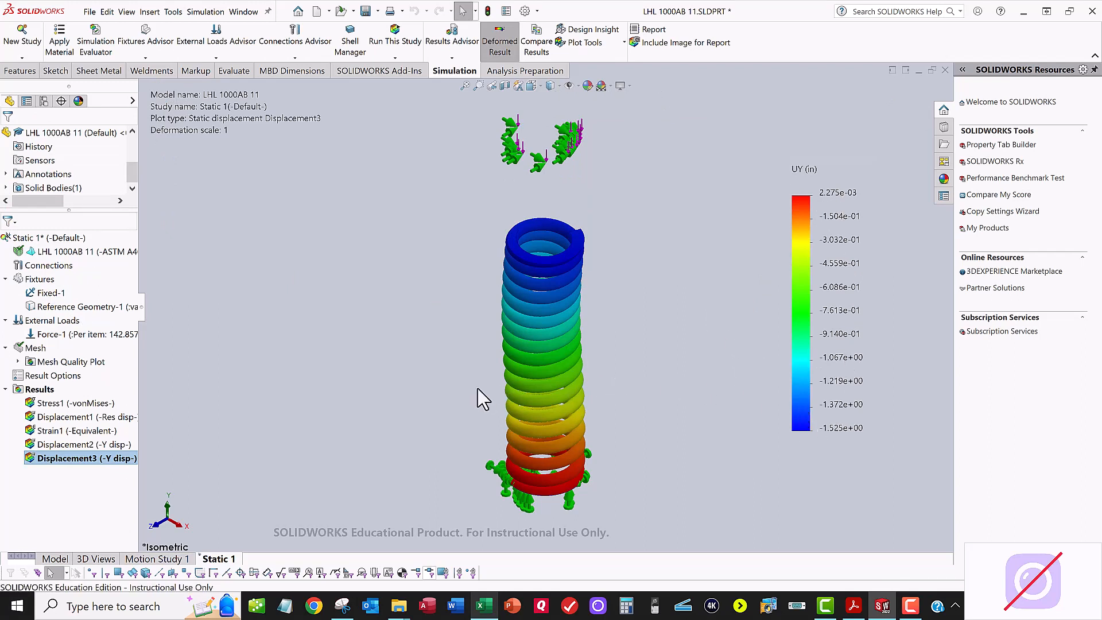
Step: Change the displayed component of the newest displacement plot to UX: X Displacement
{"action": "right_click", "coordinate": [74, 458]}
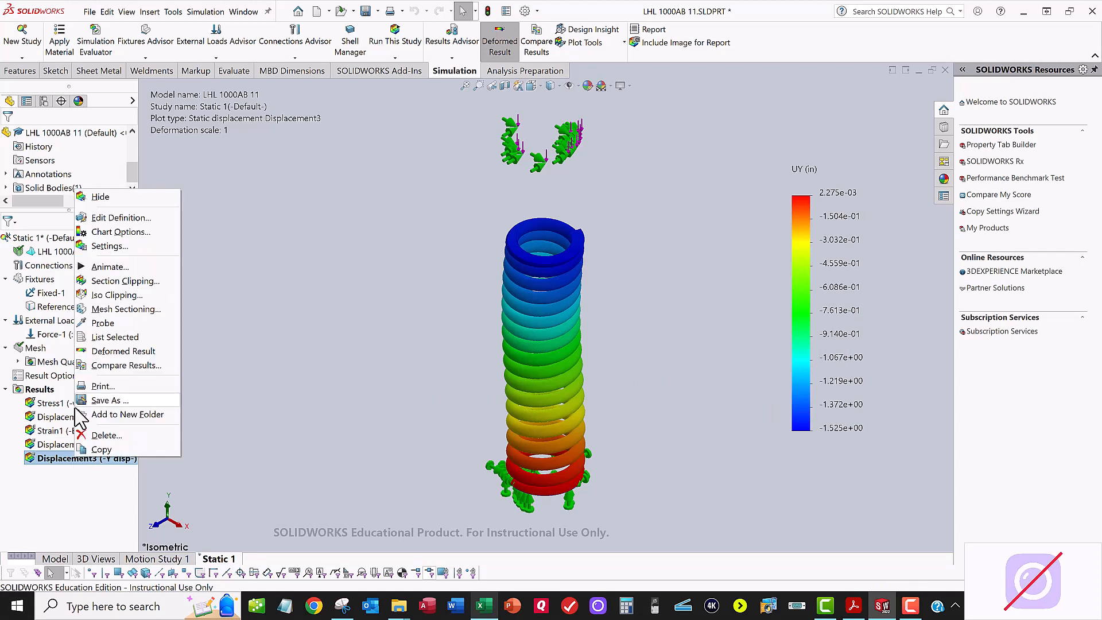
{"action": "left_click", "coordinate": [140, 221]}
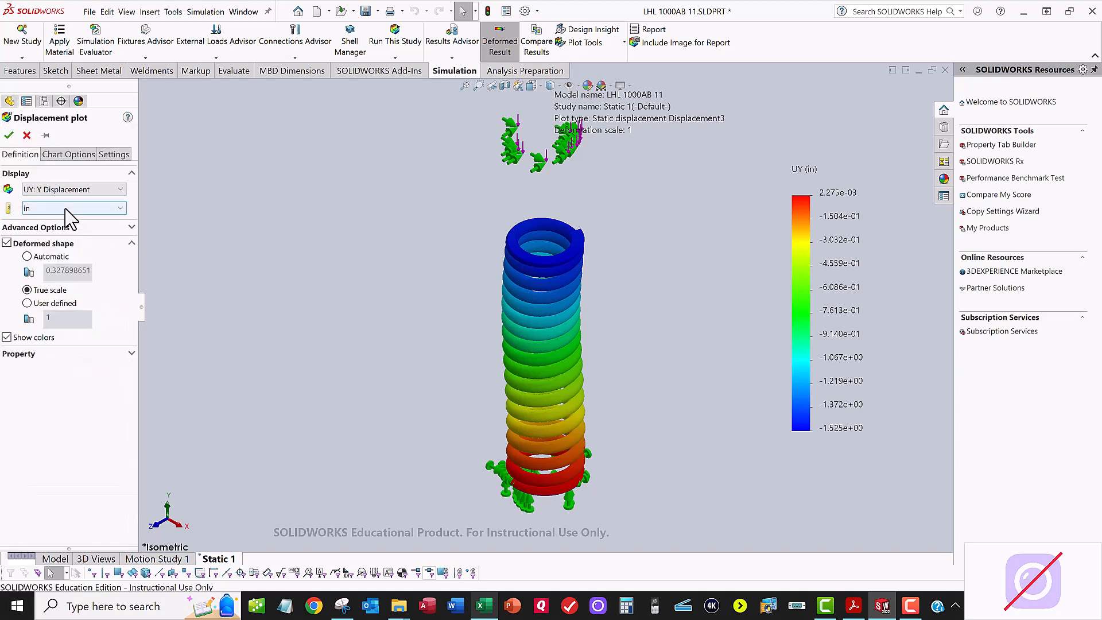
{"action": "left_click", "coordinate": [55, 190]}
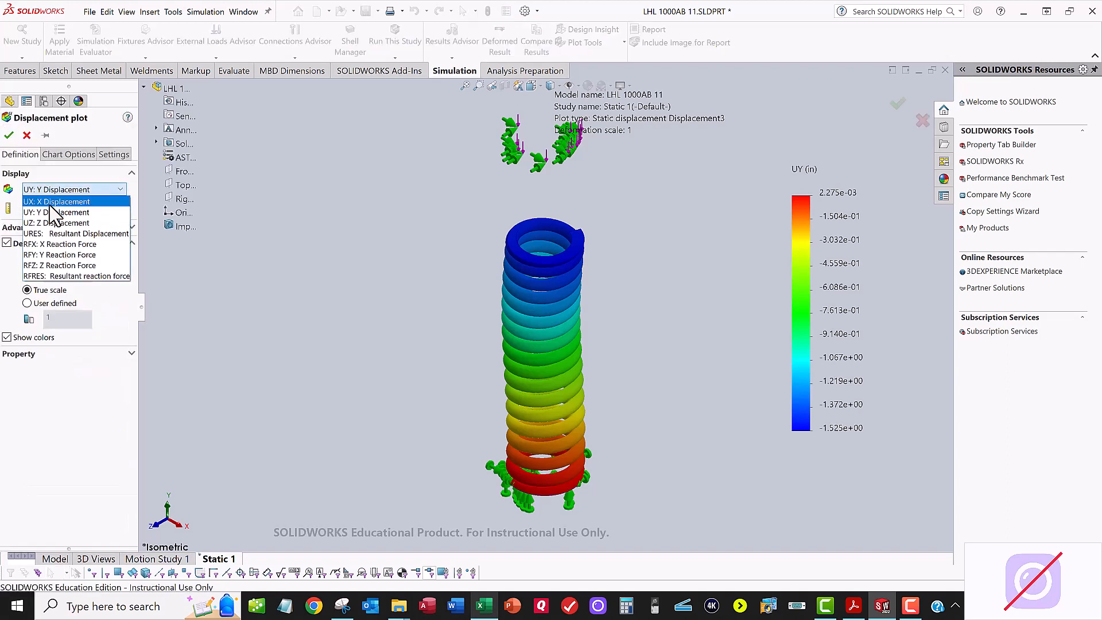
{"action": "left_click", "coordinate": [52, 201]}
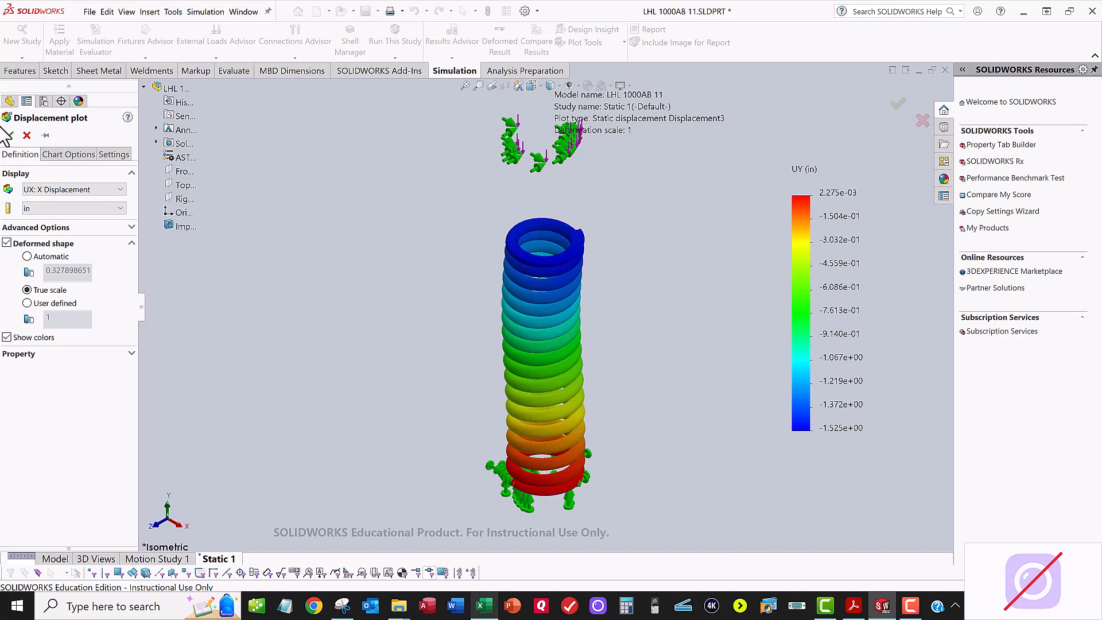
{"action": "left_click", "coordinate": [8, 136]}
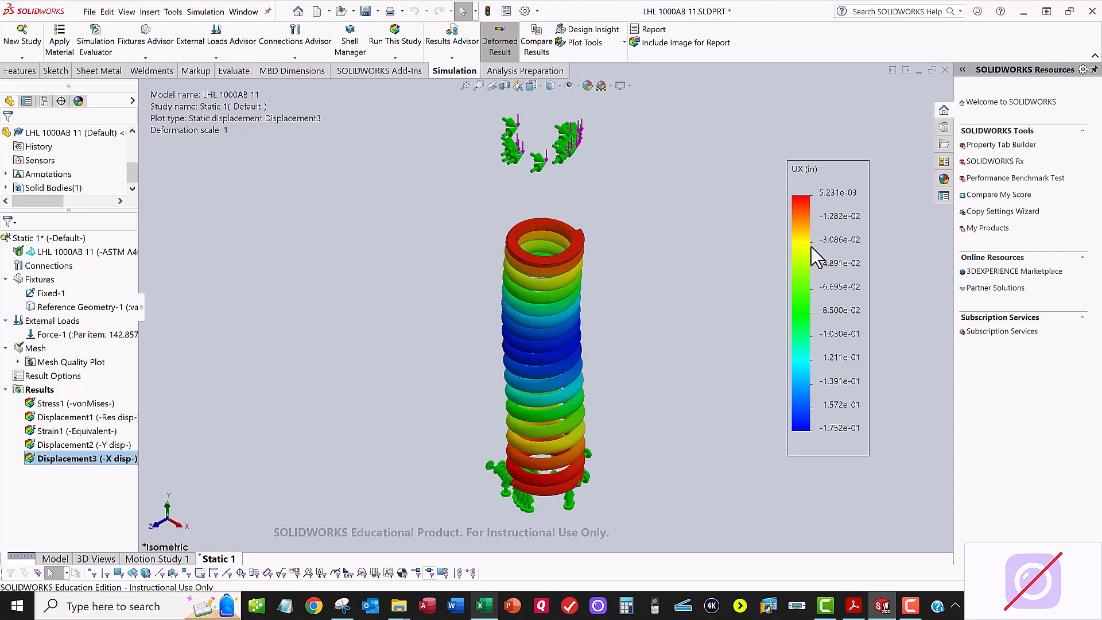
Step: Add a TXY shear stress plot in psi to the Static 1 results and turn off its deformed result display
{"action": "scroll", "coordinate": [97, 202], "scroll_direction": "down", "scroll_amount": 2}
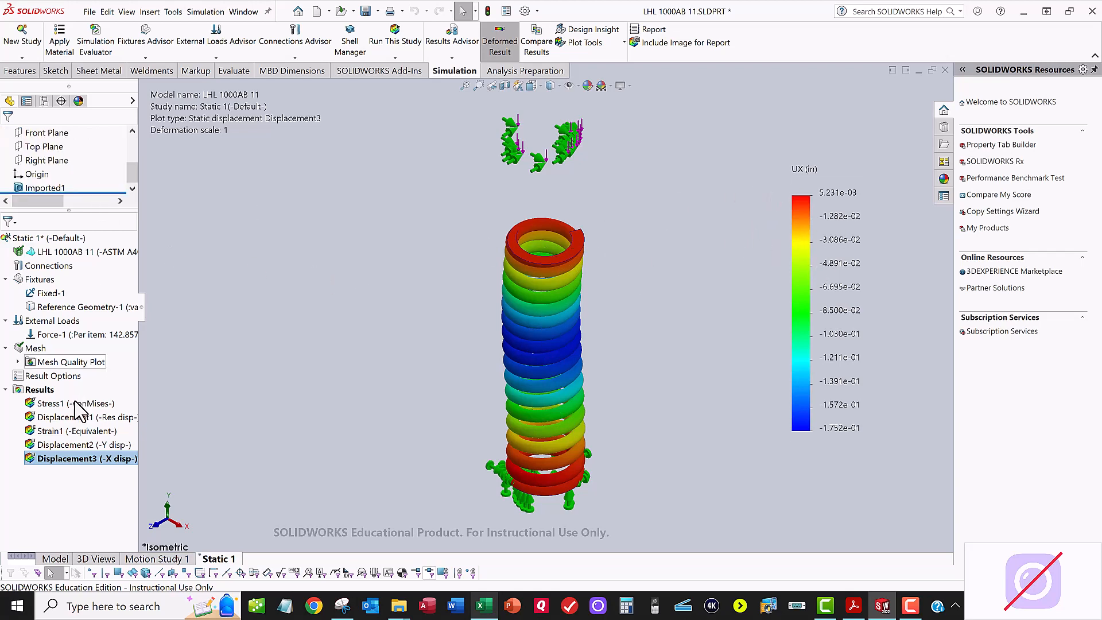
{"action": "right_click", "coordinate": [33, 389]}
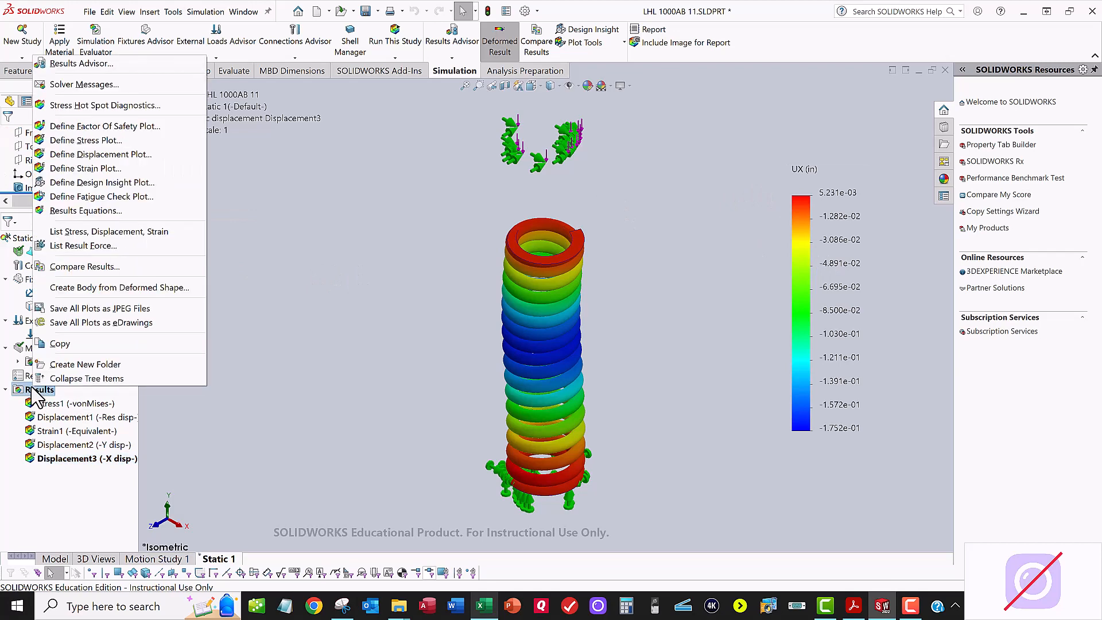
{"action": "left_click", "coordinate": [99, 143]}
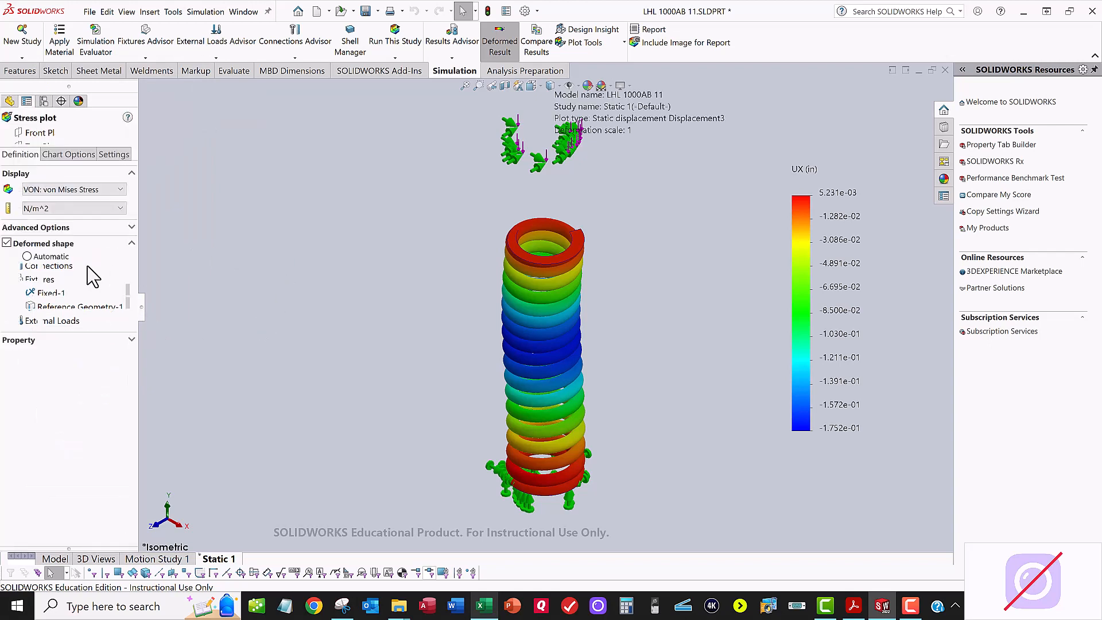
{"action": "left_click", "coordinate": [69, 190]}
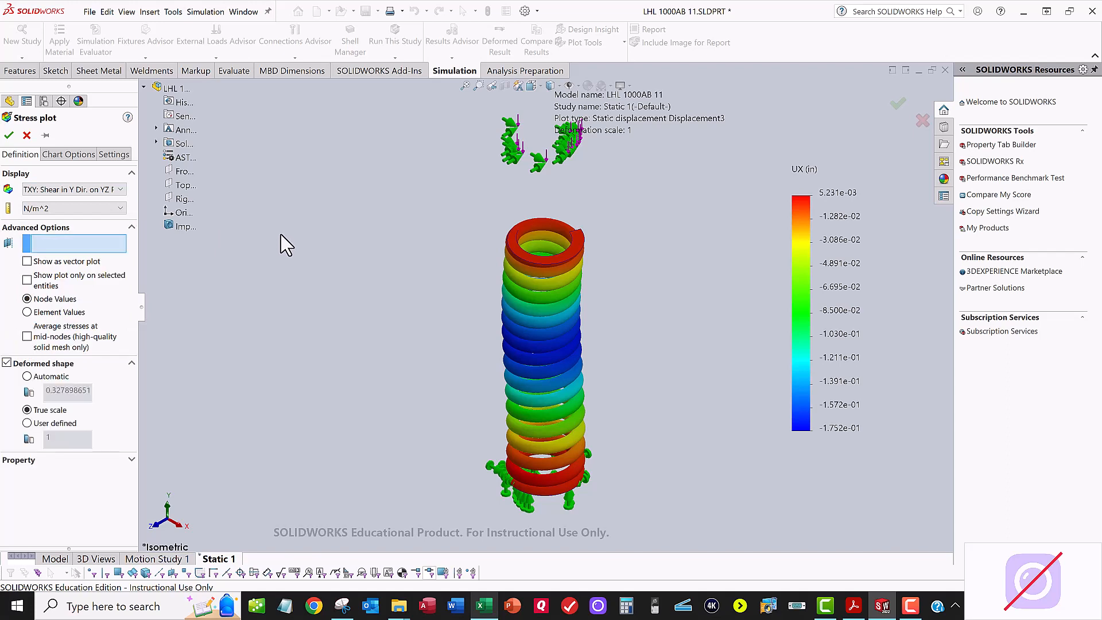
{"action": "left_click", "coordinate": [94, 208]}
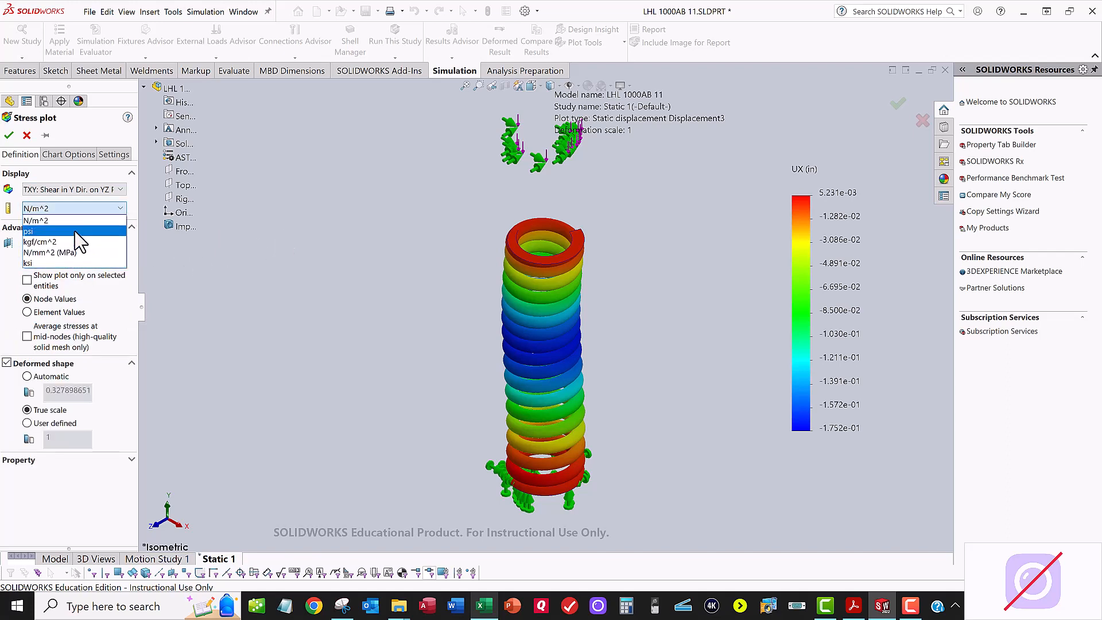
{"action": "left_click", "coordinate": [52, 231]}
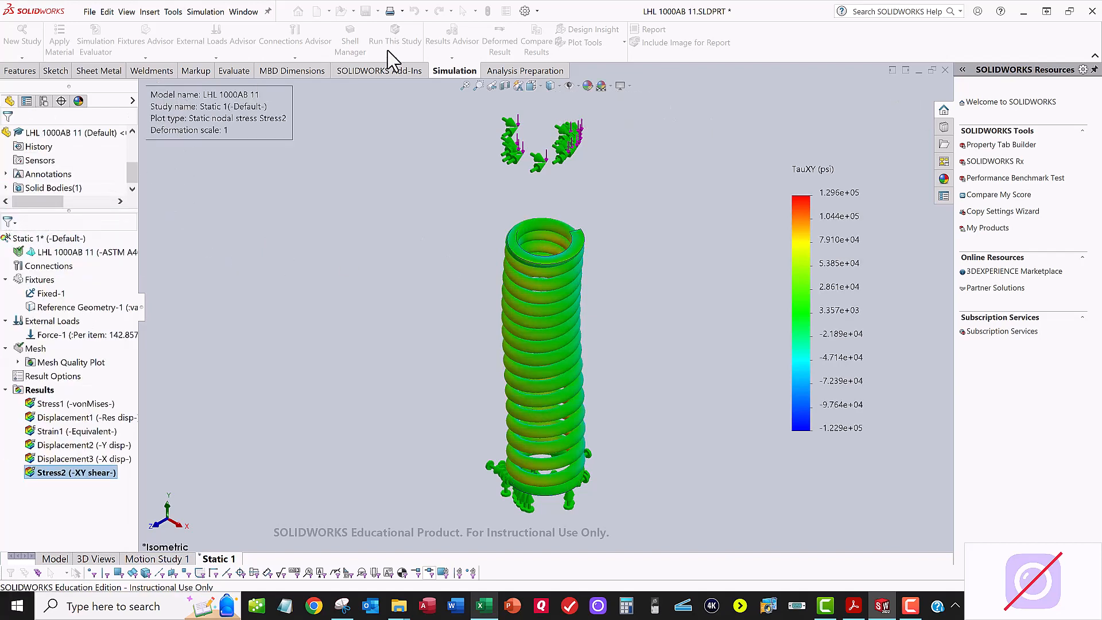
{"action": "left_click", "coordinate": [497, 55]}
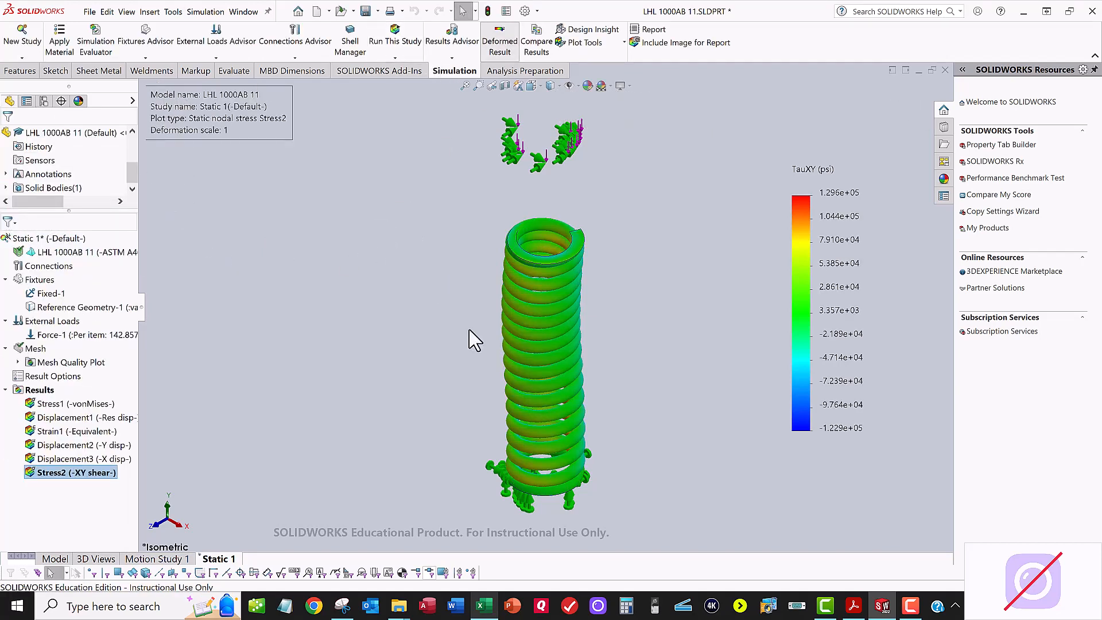
{"action": "scroll", "coordinate": [480, 337], "scroll_direction": "up", "scroll_amount": 1}
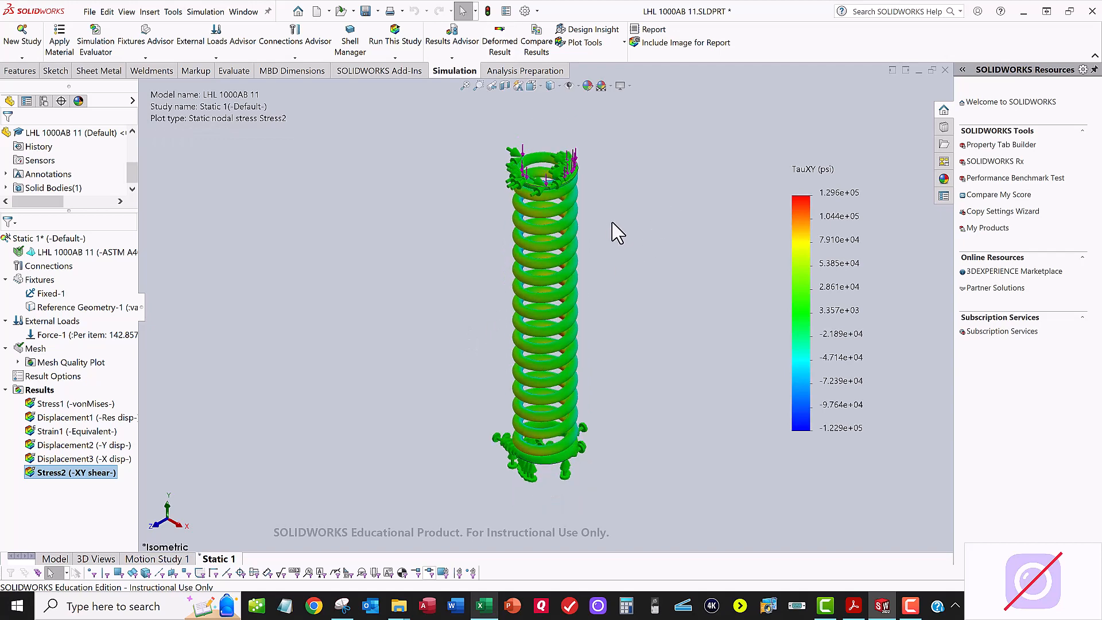
Step: Check the hand-calculated stress in the Excel sheet and apply Iso Clipping to the SOLIDWORKS shear stress plot at 101062 psi
{"action": "left_click_drag", "start_coordinate": [1101, 269], "coordinate": [531, 102]}
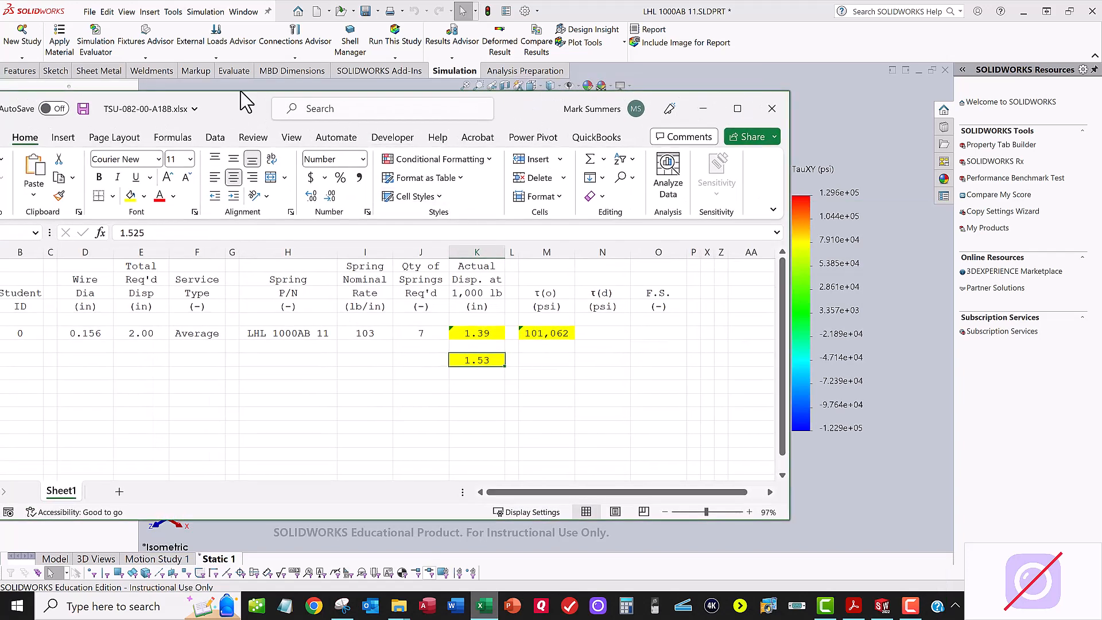
{"action": "left_click_drag", "start_coordinate": [235, 108], "coordinate": [1100, 241]}
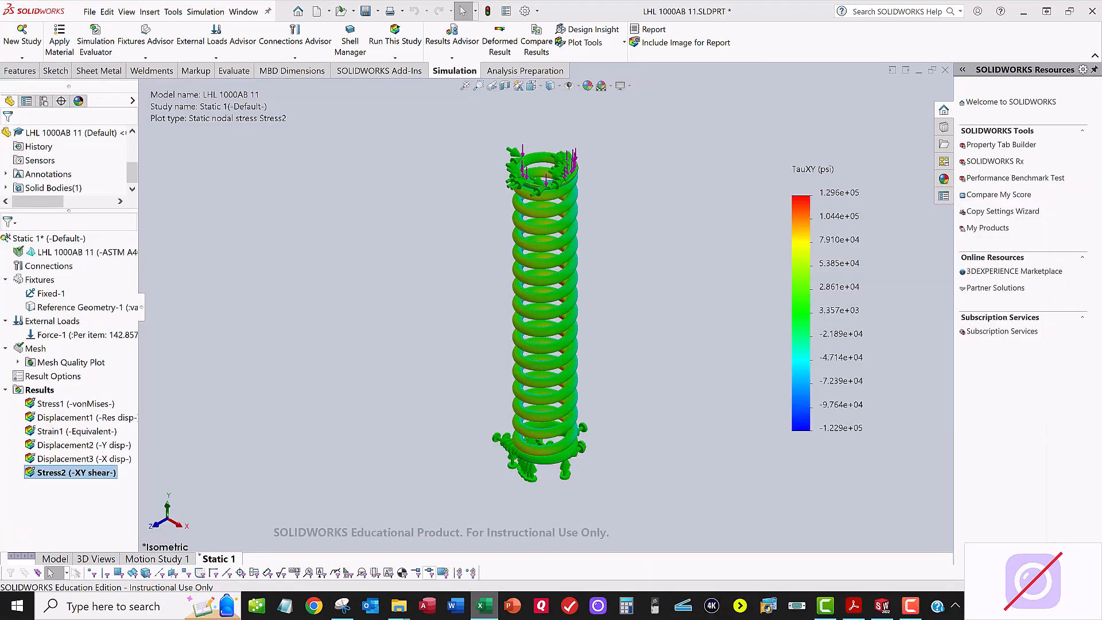
{"action": "left_click", "coordinate": [587, 44]}
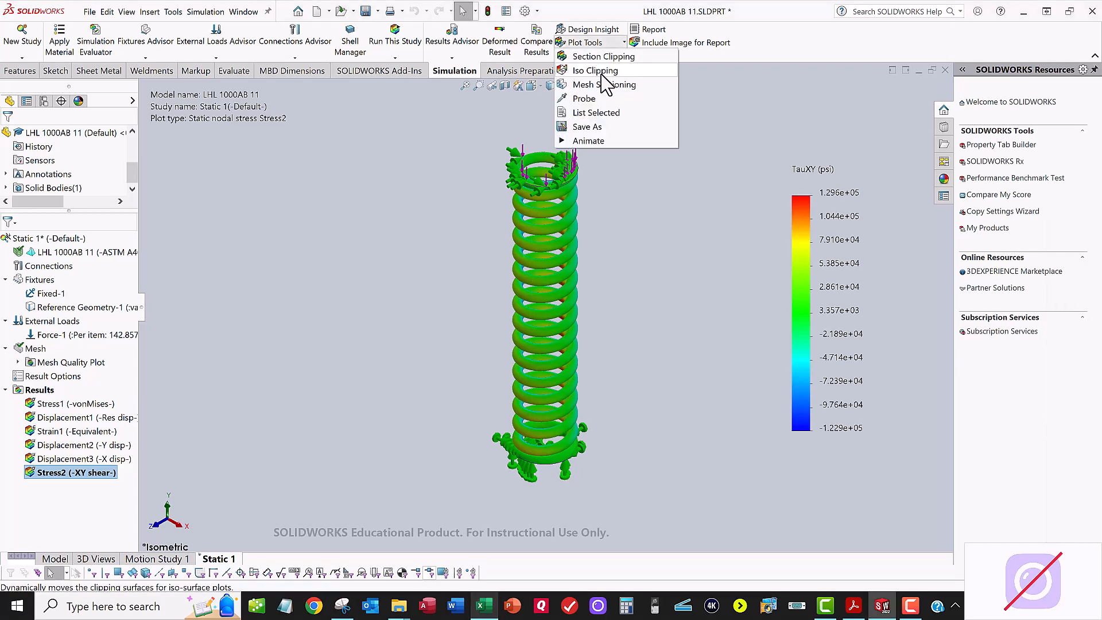
{"action": "left_click", "coordinate": [592, 71]}
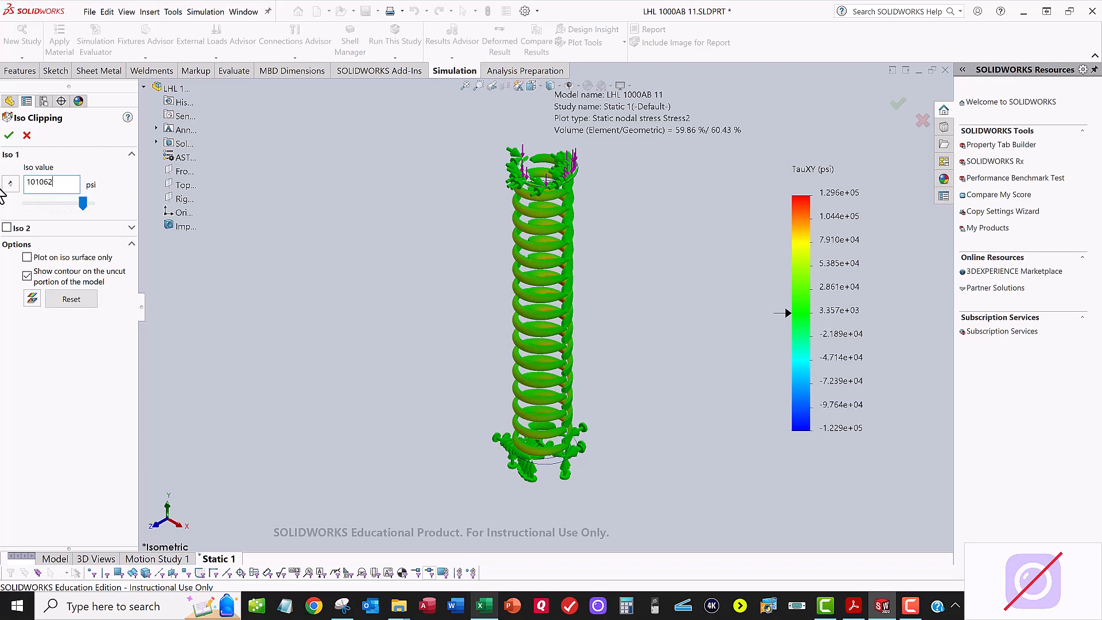
{"action": "key", "text": "Return"}
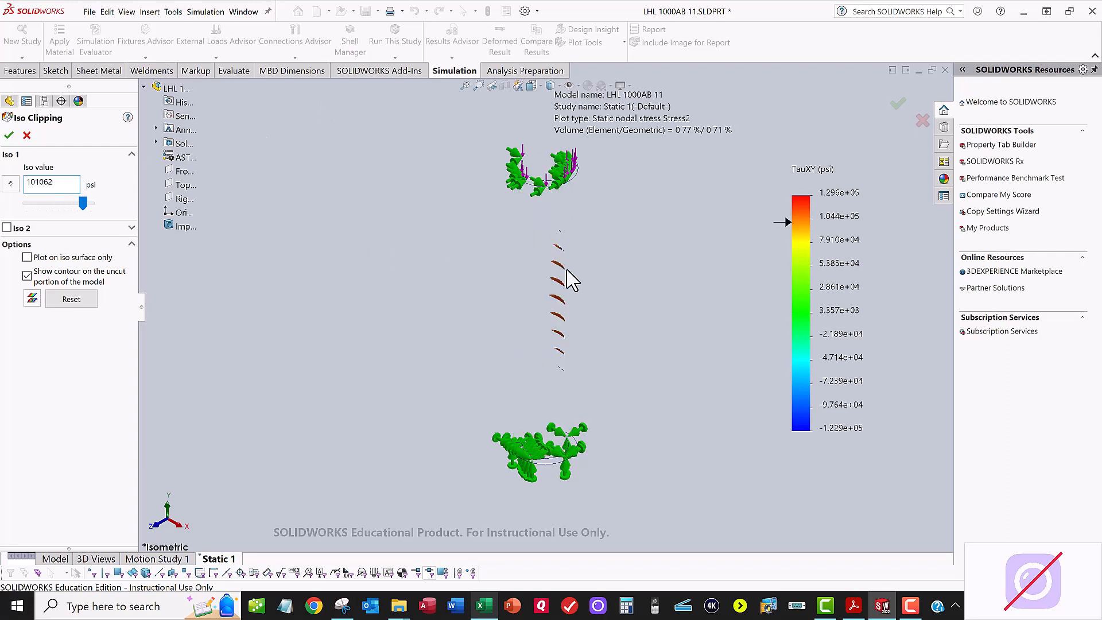
{"action": "scroll", "coordinate": [567, 269], "scroll_direction": "down", "scroll_amount": 4}
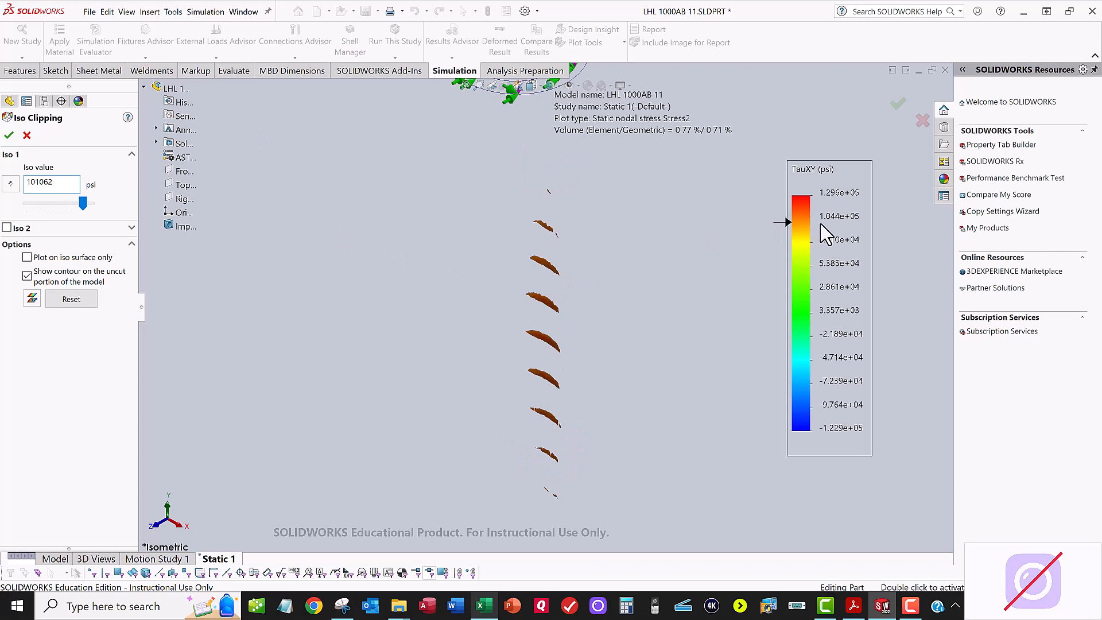
{"action": "scroll", "coordinate": [560, 227], "scroll_direction": "down", "scroll_amount": 2}
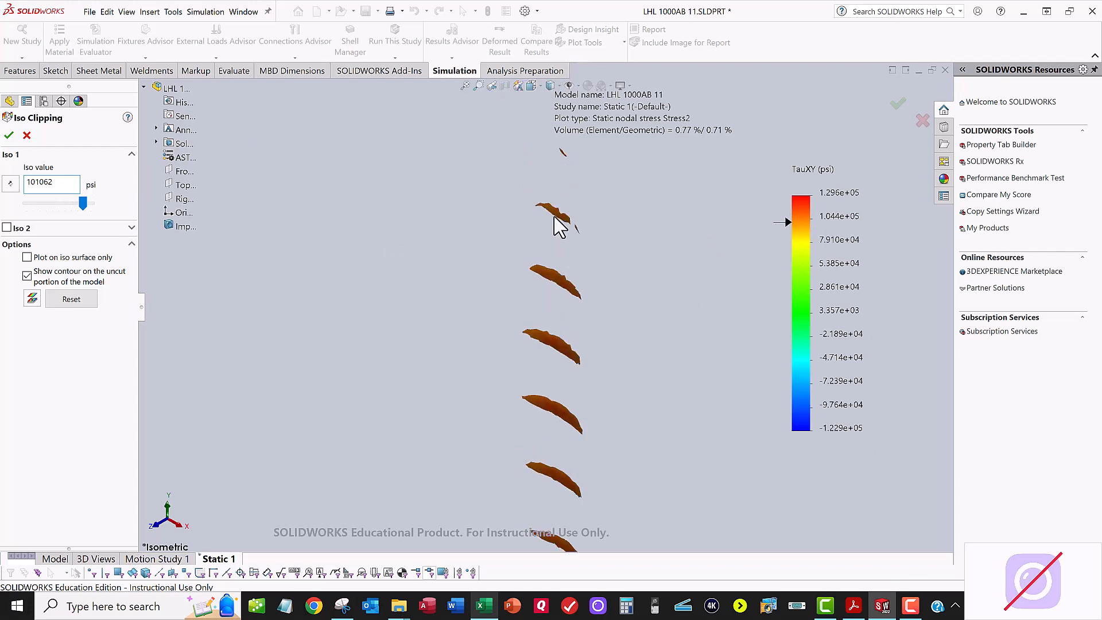
{"action": "scroll", "coordinate": [561, 359], "scroll_direction": "up", "scroll_amount": 3}
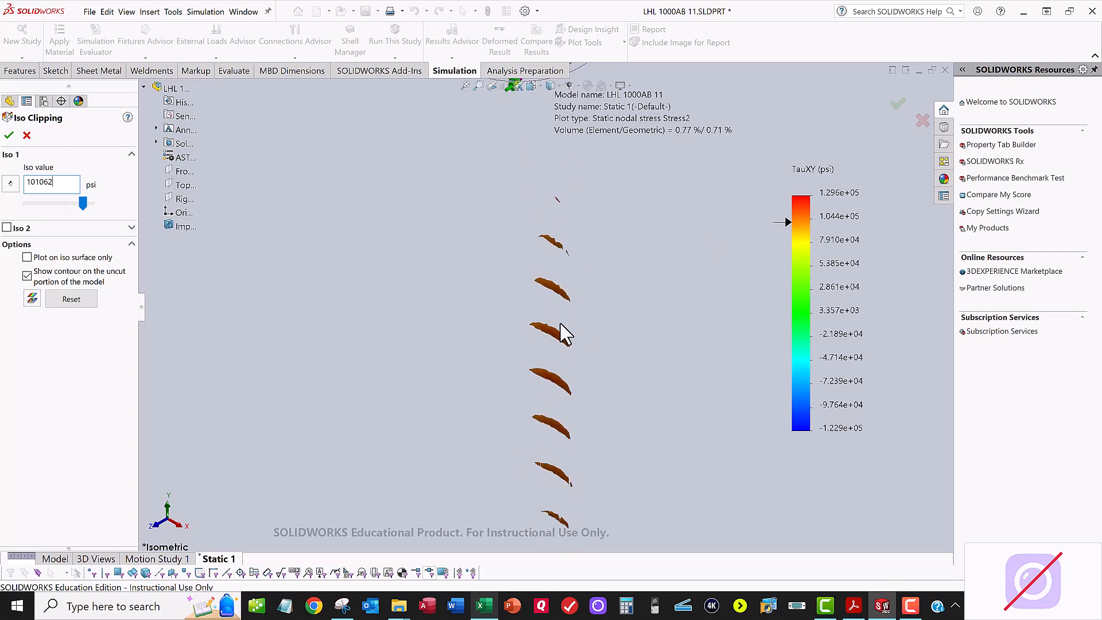
{"action": "scroll", "coordinate": [563, 337], "scroll_direction": "up", "scroll_amount": 1}
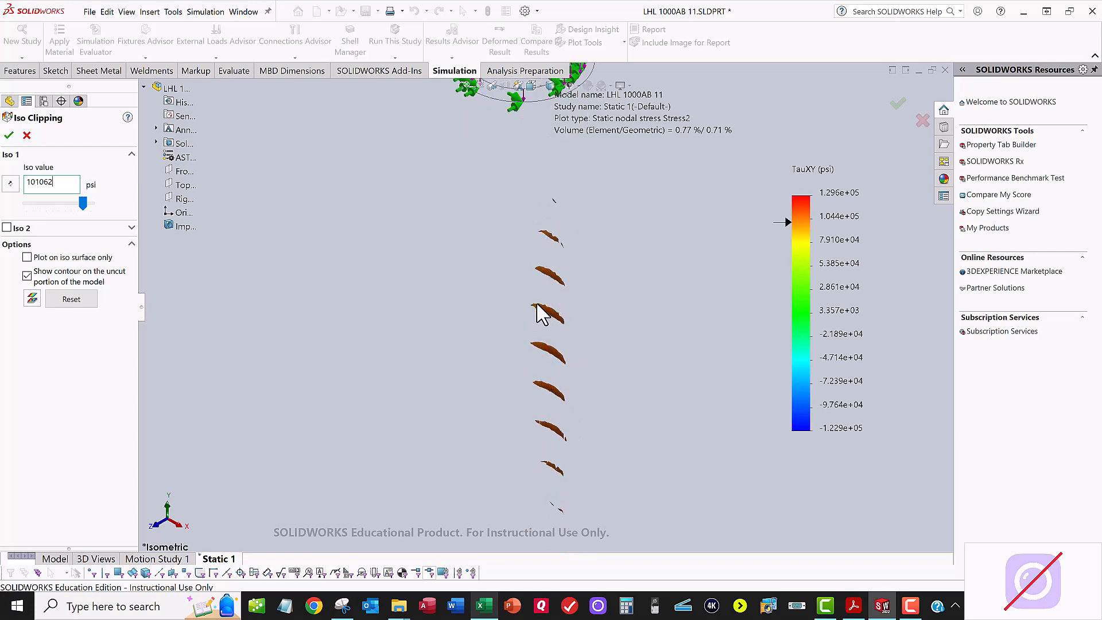
{"action": "scroll", "coordinate": [543, 282], "scroll_direction": "up", "scroll_amount": 1}
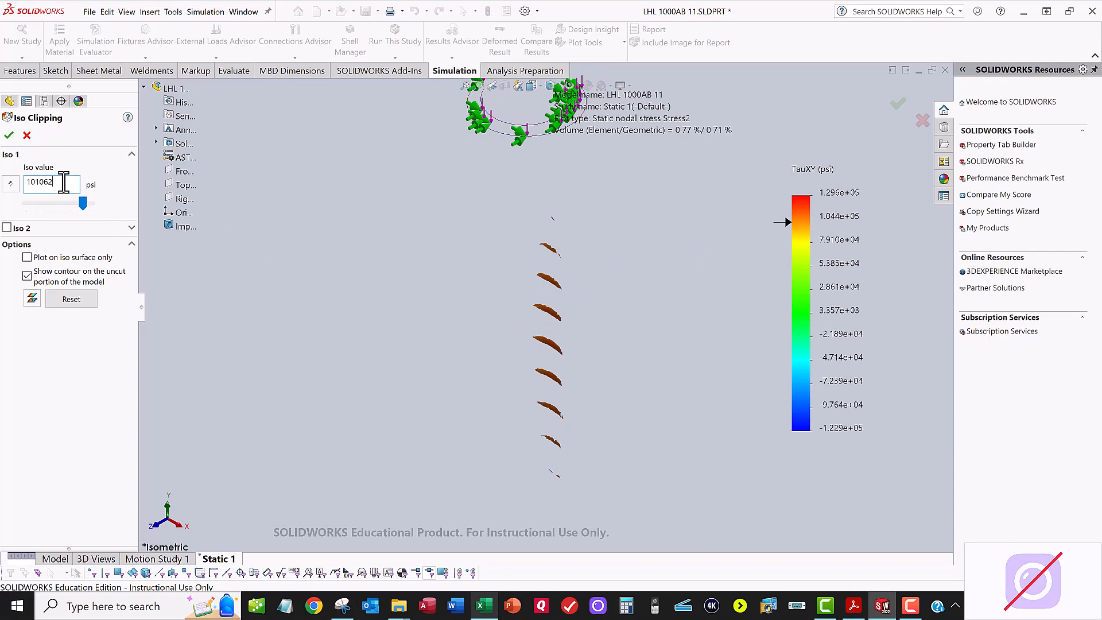
Step: Raise the Iso 1 clipping value to 105000 psi and finally 110000 psi, inspecting the clipped spring regions
{"action": "left_click_drag", "start_coordinate": [64, 182], "coordinate": [22, 178]}
{"action": "key", "text": "Return"}
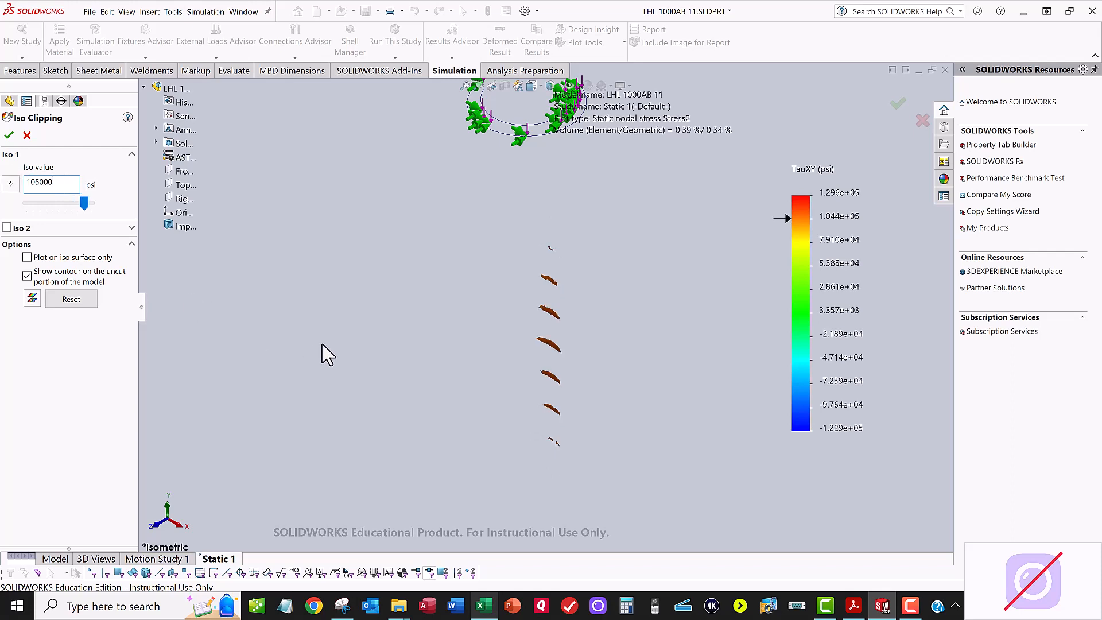
{"action": "double_click", "coordinate": [24, 184]}
{"action": "type", "text": "110000"}
{"action": "key", "text": "Return"}
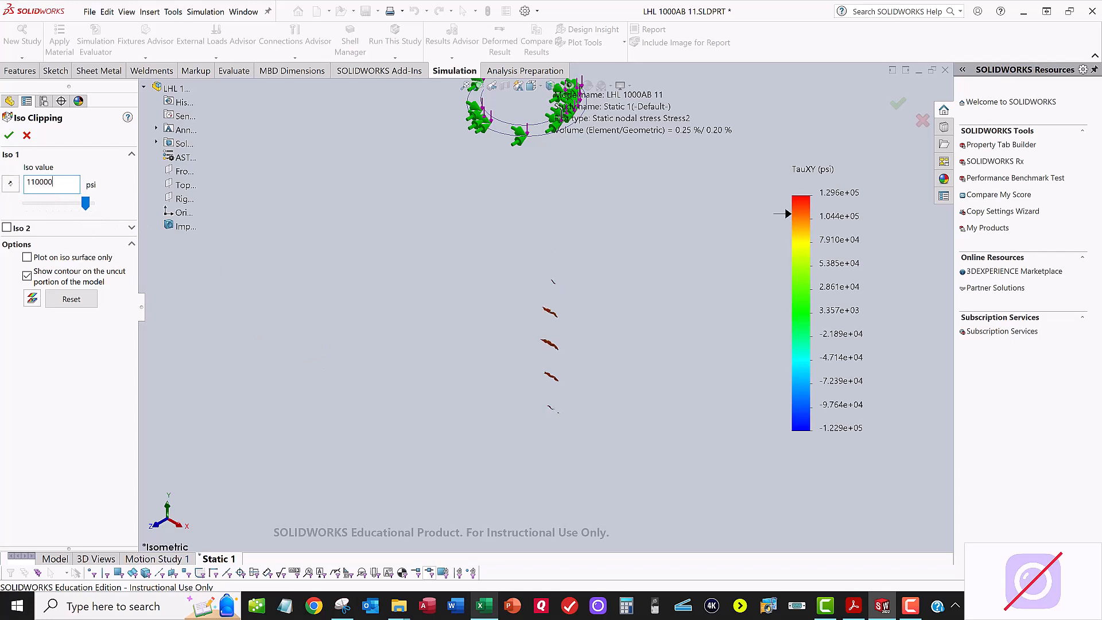
{"action": "scroll", "coordinate": [568, 324], "scroll_direction": "down", "scroll_amount": 3}
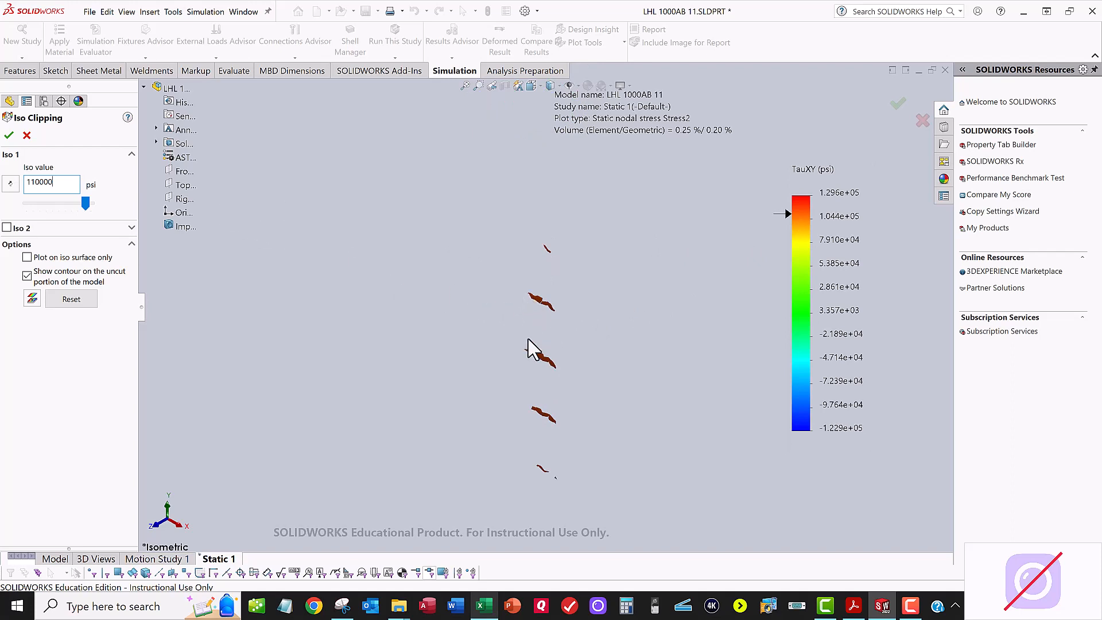
{"action": "scroll", "coordinate": [551, 312], "scroll_direction": "up", "scroll_amount": 2}
{"action": "scroll", "coordinate": [547, 317], "scroll_direction": "up", "scroll_amount": 4}
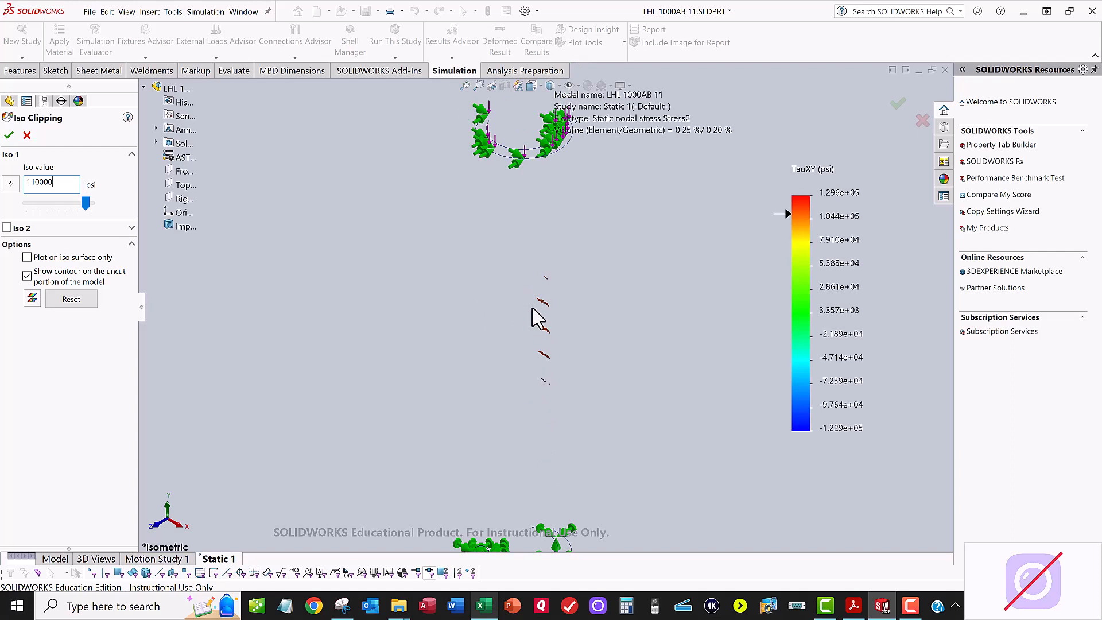
{"action": "scroll", "coordinate": [591, 338], "scroll_direction": "up", "scroll_amount": 2}
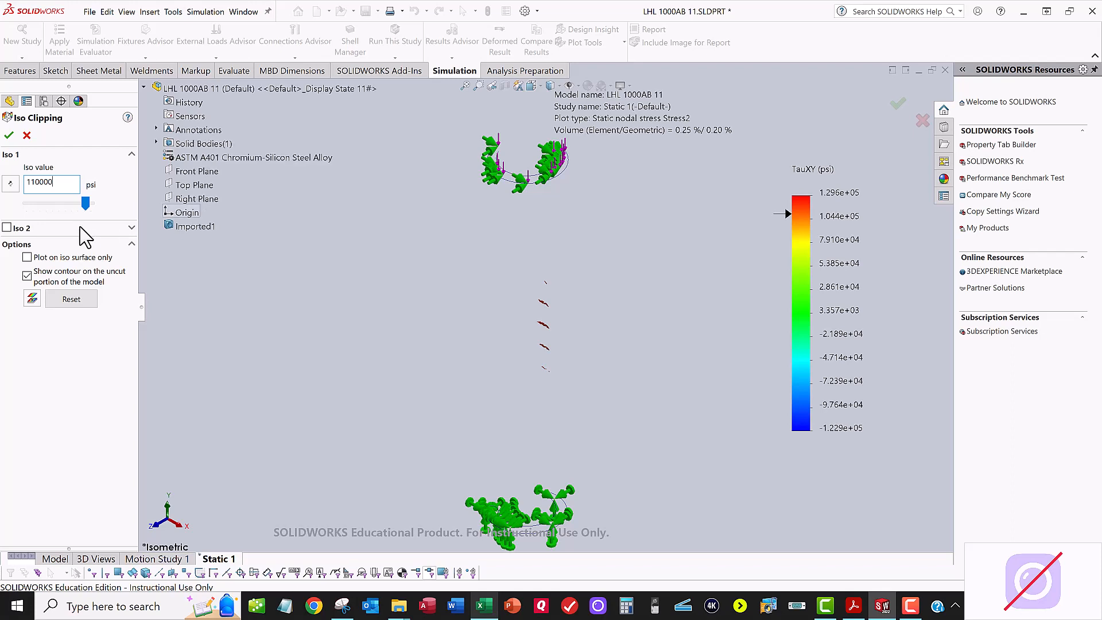
Step: Accept the current Iso Clipping, add a TXZ shear stress plot in psi to the Static 1 results, and turn off its deformed result display
{"action": "left_click", "coordinate": [9, 135]}
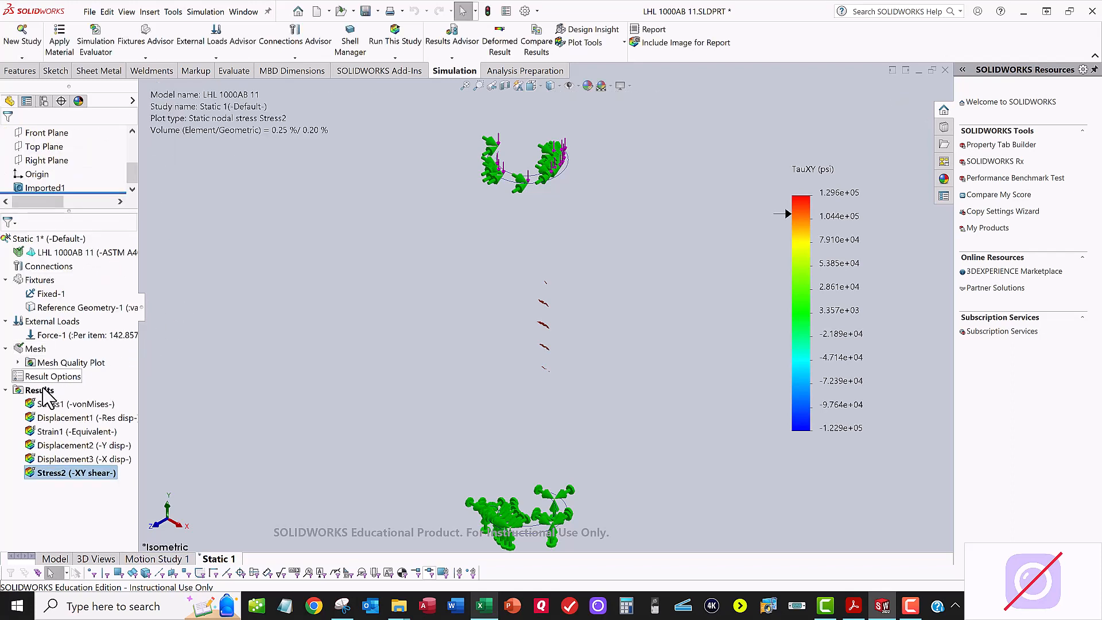
{"action": "right_click", "coordinate": [46, 396]}
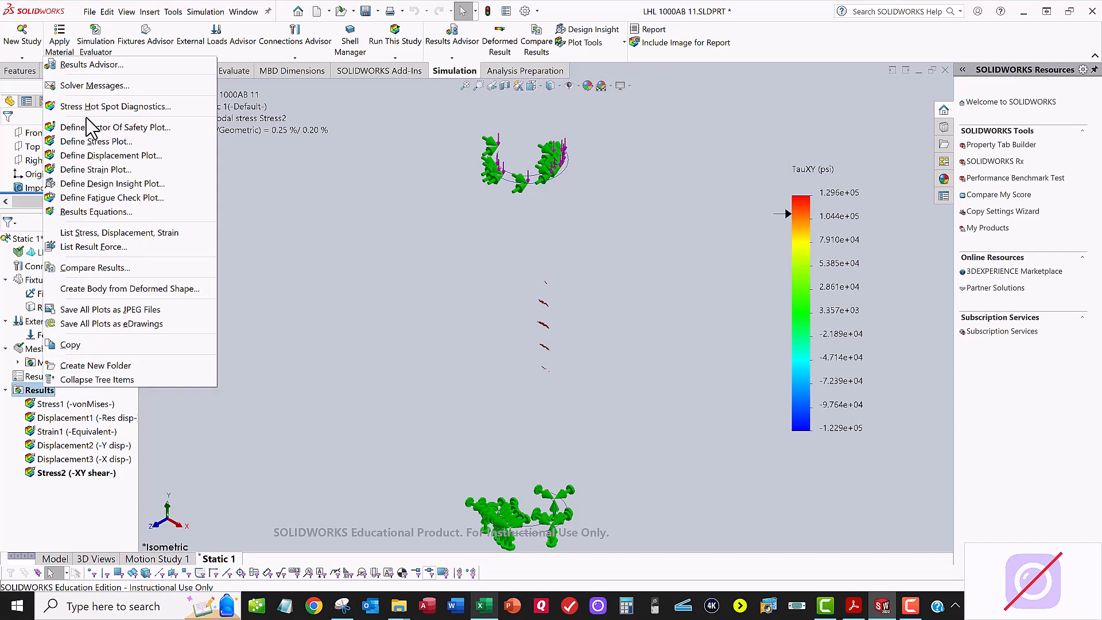
{"action": "left_click", "coordinate": [111, 139]}
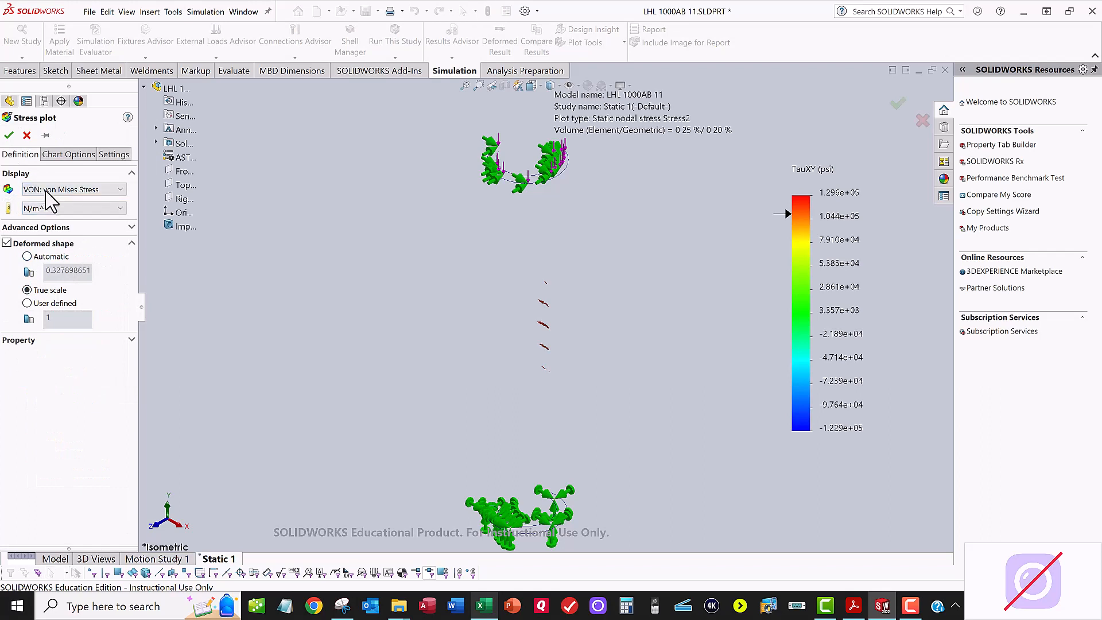
{"action": "left_click", "coordinate": [51, 190]}
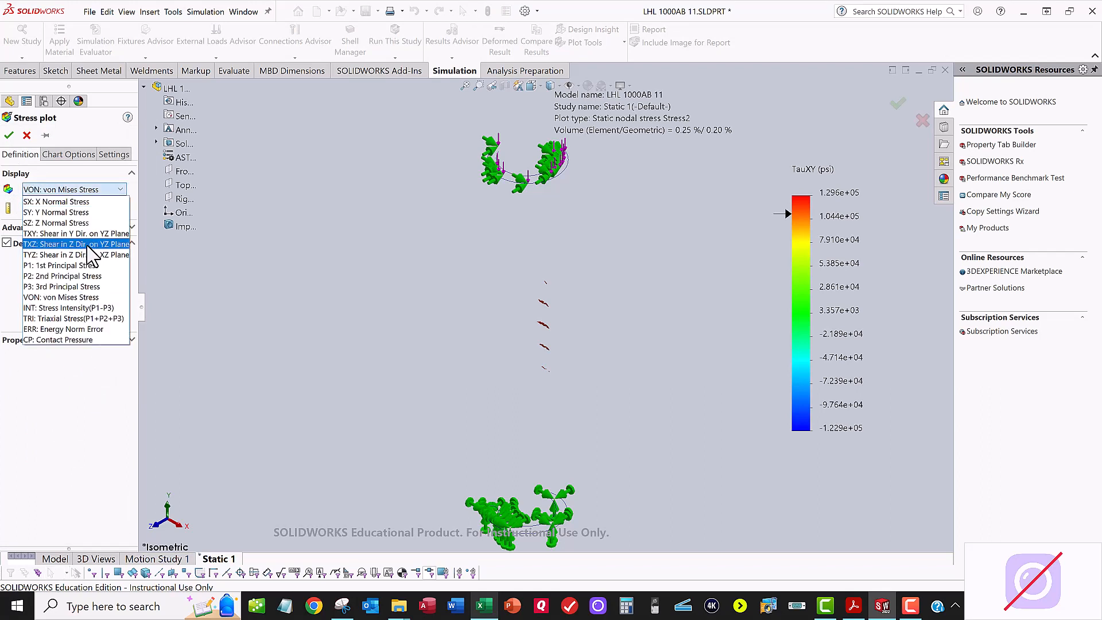
{"action": "left_click", "coordinate": [88, 245]}
{"action": "left_click", "coordinate": [68, 208]}
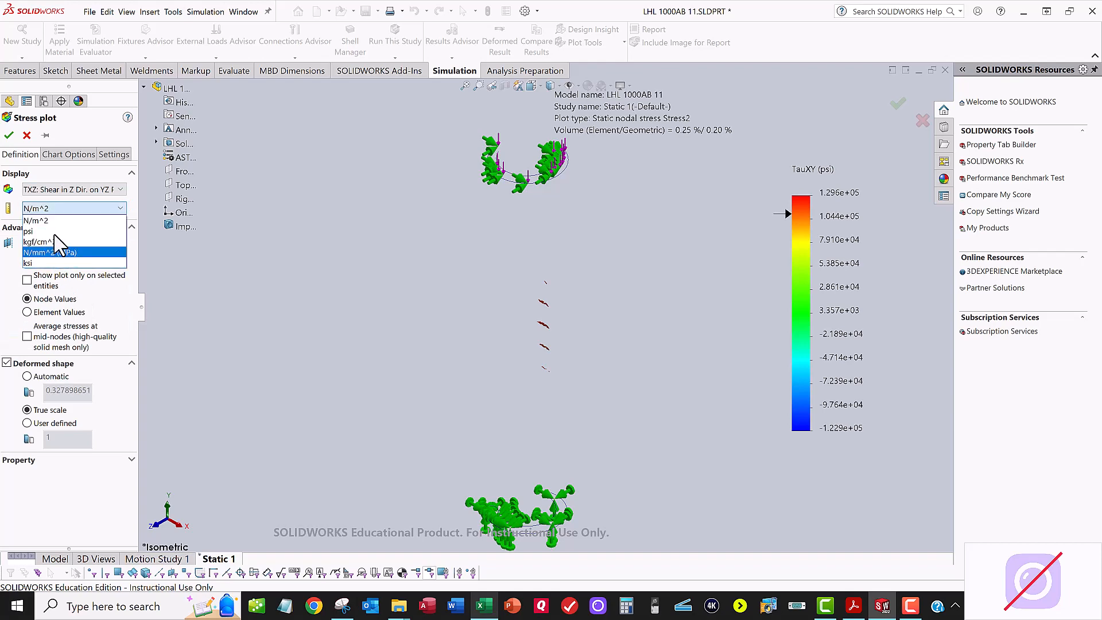
{"action": "left_click", "coordinate": [52, 231]}
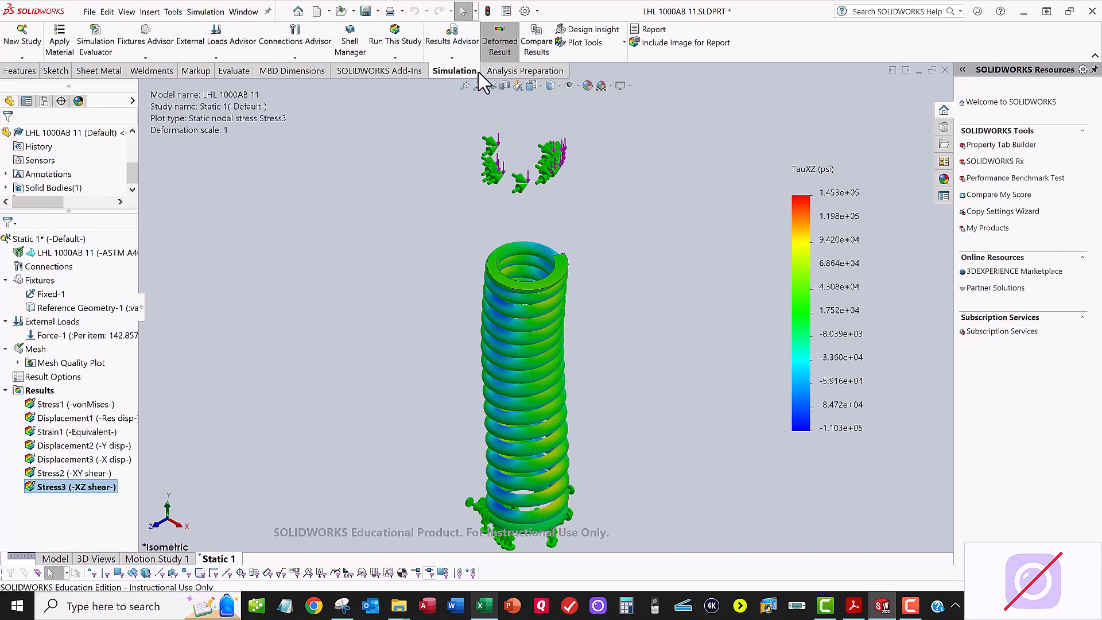
{"action": "left_click", "coordinate": [499, 41]}
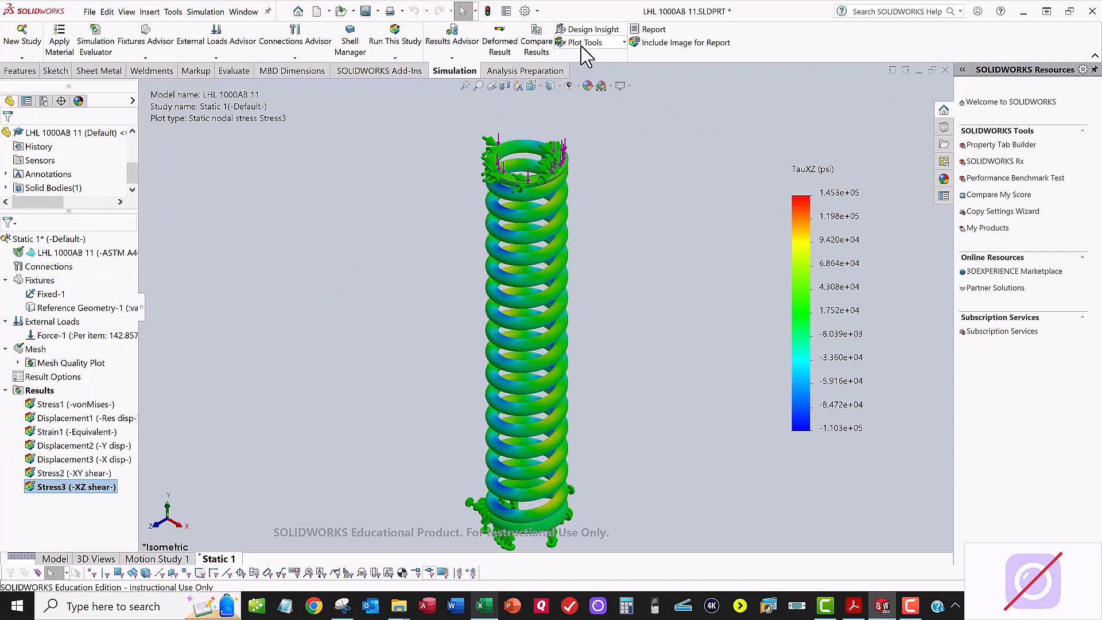
Step: Apply Iso Clipping to the TXZ shear stress plot with an Iso 1 value of 101062 psi
{"action": "left_click", "coordinate": [582, 43]}
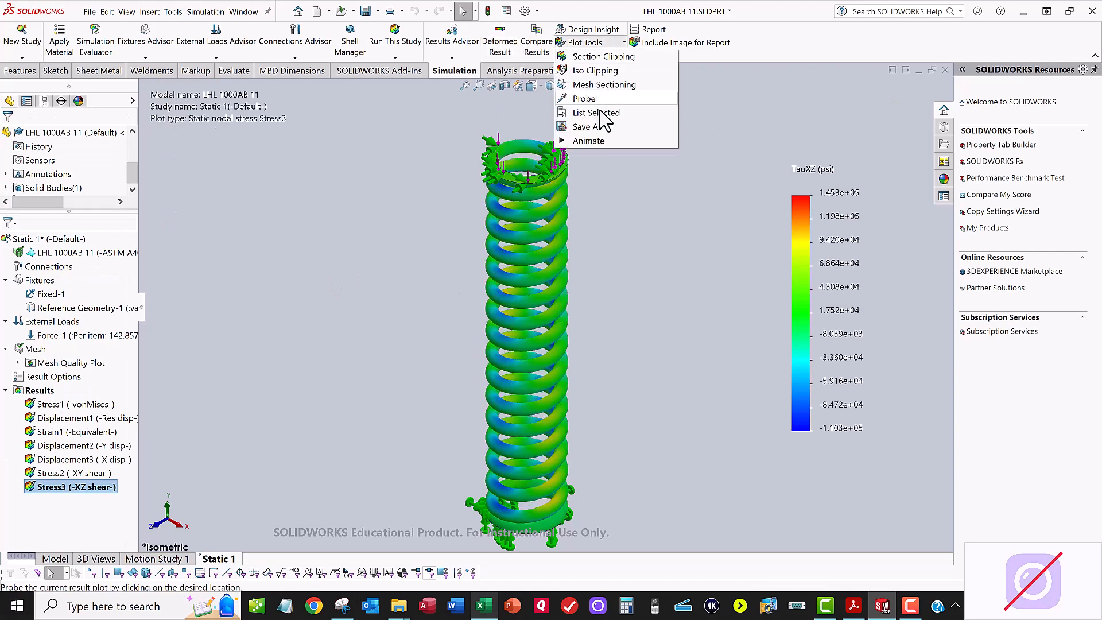
{"action": "left_click", "coordinate": [595, 73]}
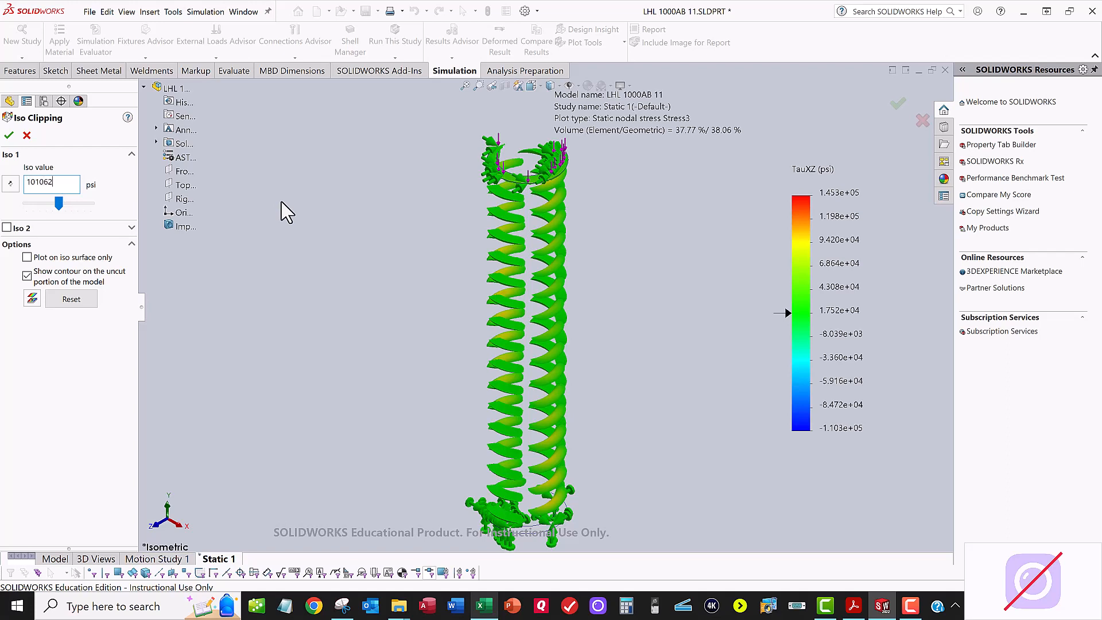
{"action": "key", "text": "Return"}
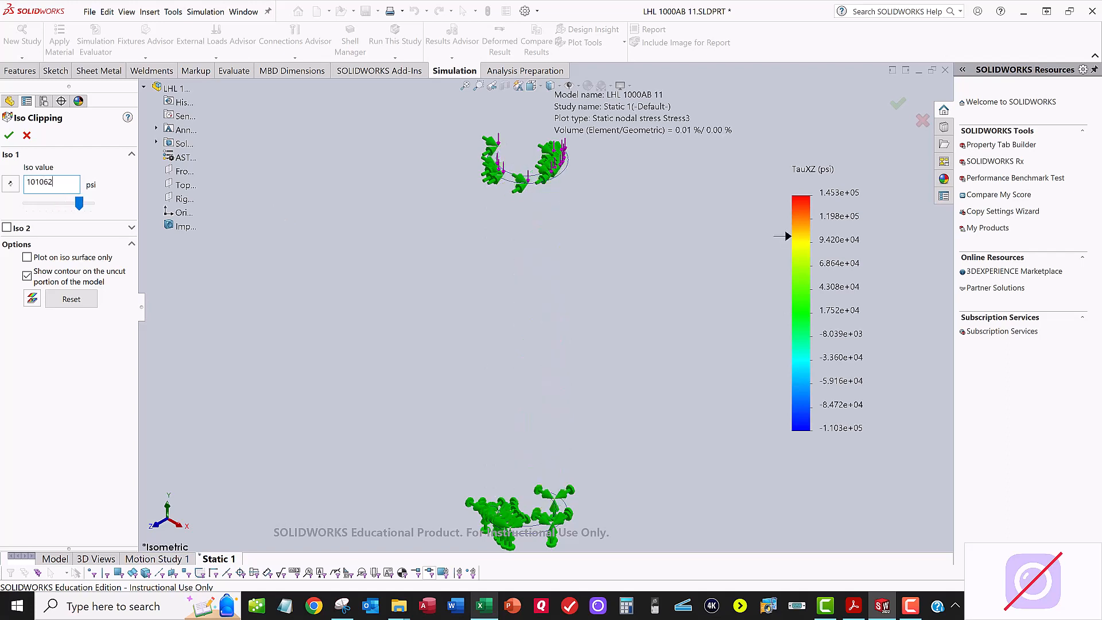
Step: Examine the clipped TXZ stress regions at the spring's loaded and fixed ends, especially the fixed coil end, and accept the clipping
{"action": "scroll", "coordinate": [583, 155], "scroll_direction": "down", "scroll_amount": 5}
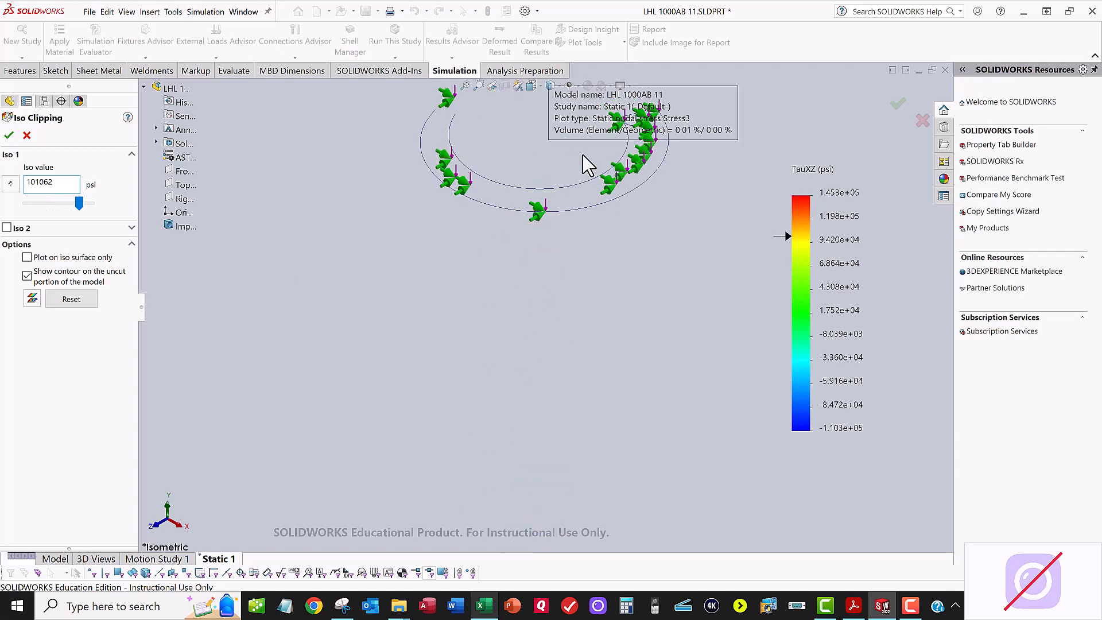
{"action": "scroll", "coordinate": [591, 178], "scroll_direction": "up", "scroll_amount": 4}
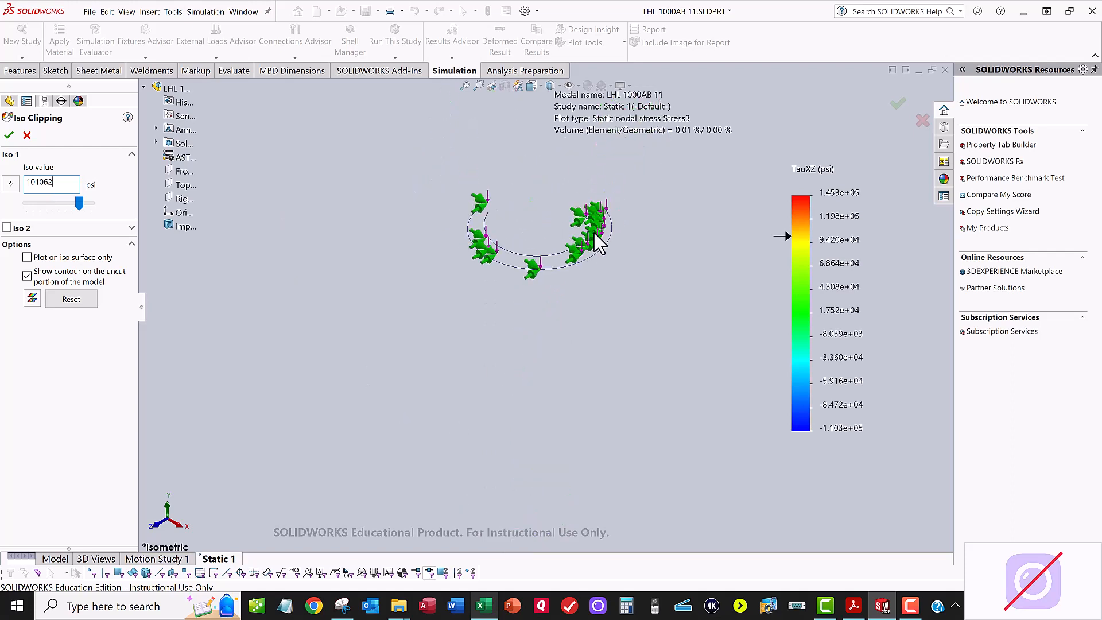
{"action": "scroll", "coordinate": [583, 337], "scroll_direction": "up", "scroll_amount": 3}
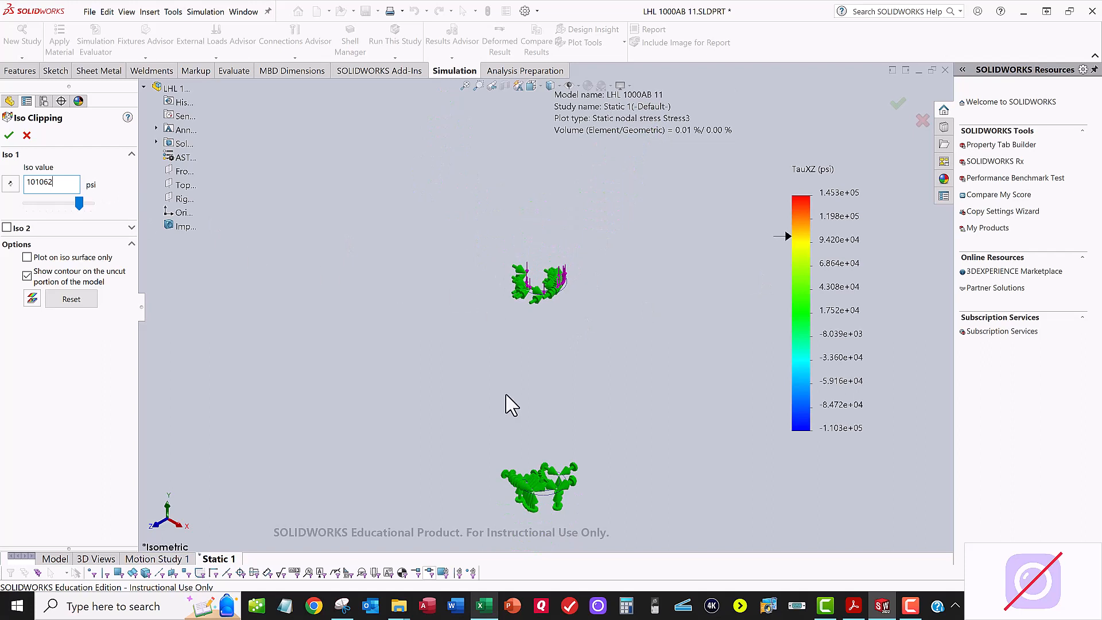
{"action": "scroll", "coordinate": [539, 476], "scroll_direction": "down", "scroll_amount": 5}
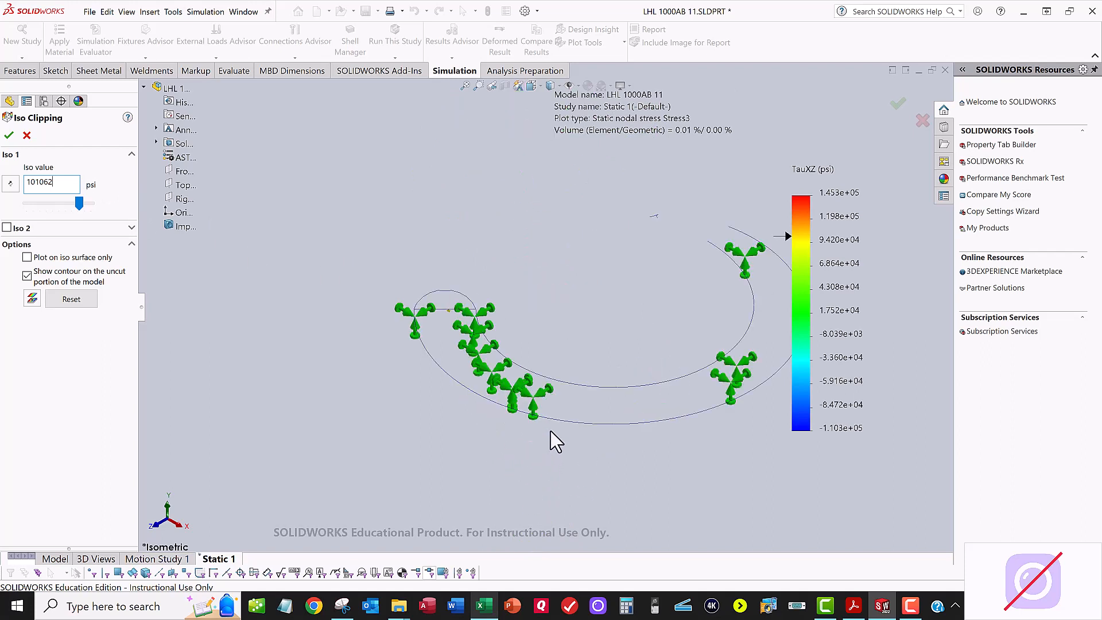
{"action": "scroll", "coordinate": [452, 307], "scroll_direction": "down", "scroll_amount": 3}
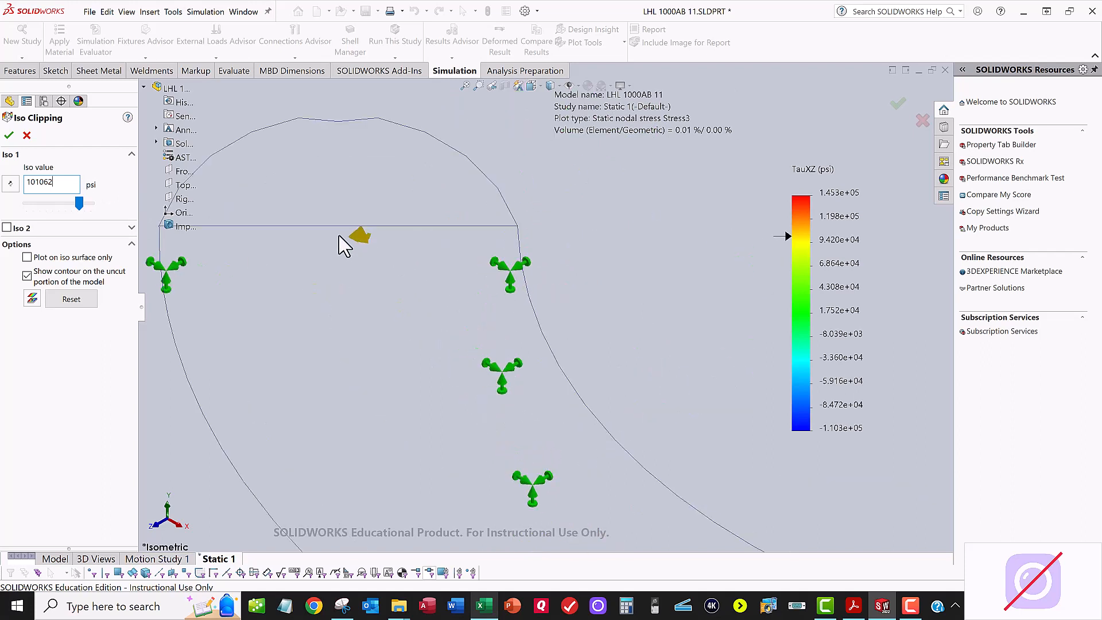
{"action": "scroll", "coordinate": [401, 251], "scroll_direction": "up", "scroll_amount": 1}
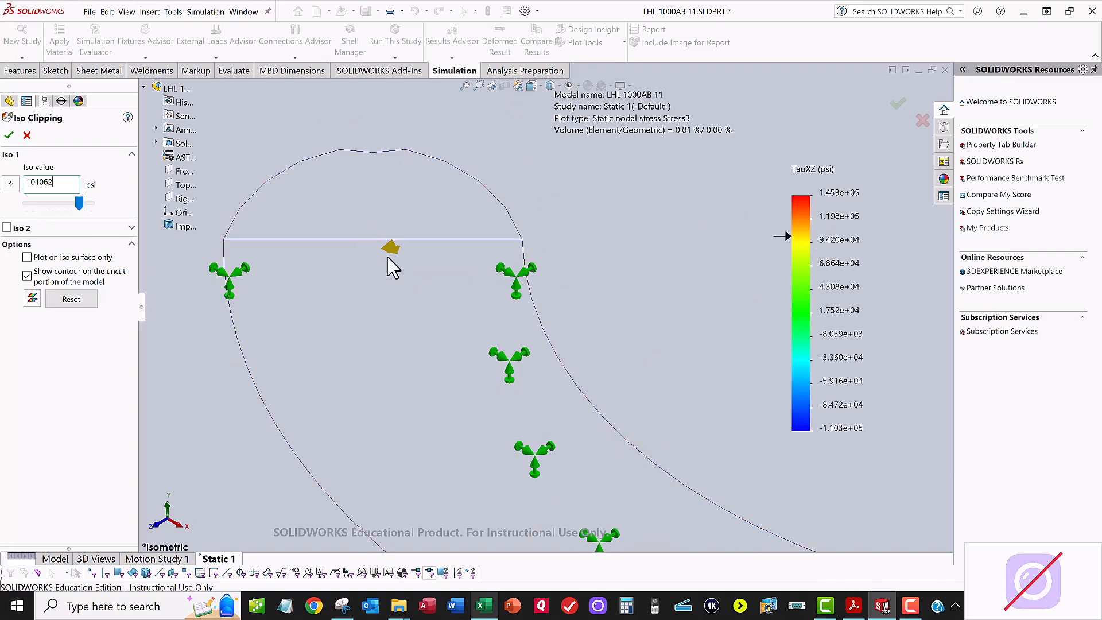
{"action": "scroll", "coordinate": [583, 295], "scroll_direction": "up", "scroll_amount": 5}
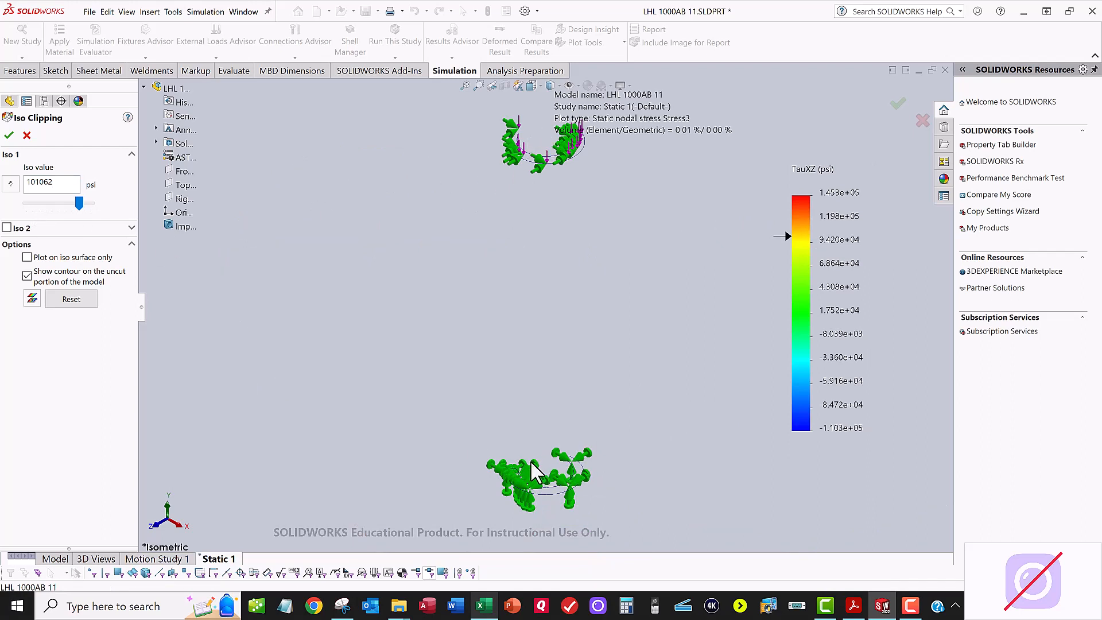
{"action": "scroll", "coordinate": [533, 481], "scroll_direction": "down", "scroll_amount": 6}
{"action": "scroll", "coordinate": [408, 408], "scroll_direction": "down", "scroll_amount": 4}
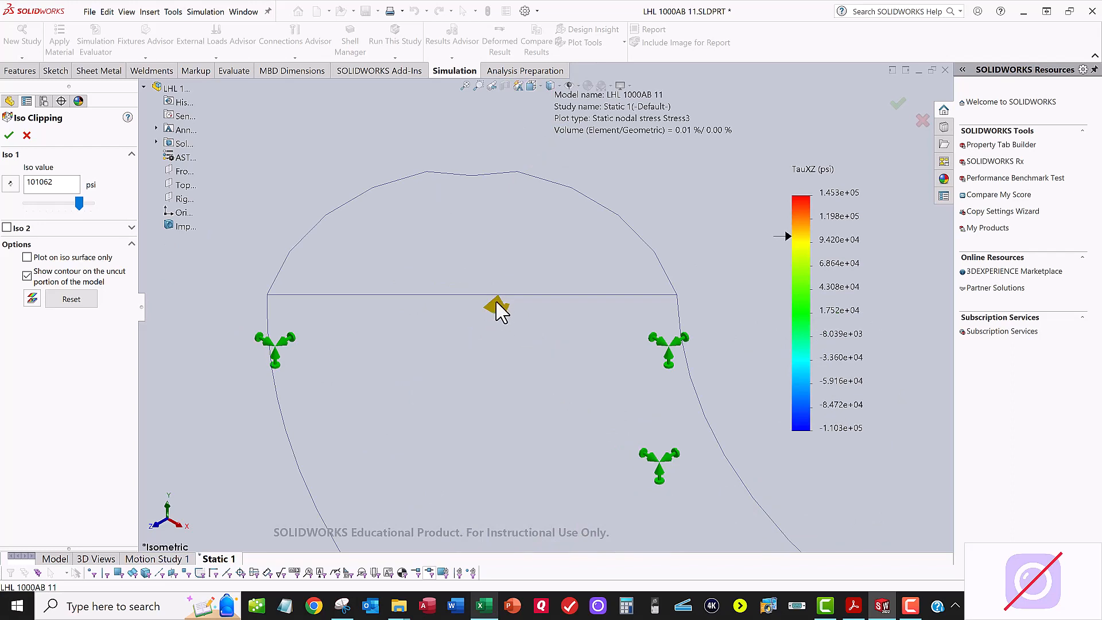
{"action": "scroll", "coordinate": [439, 401], "scroll_direction": "up", "scroll_amount": 6}
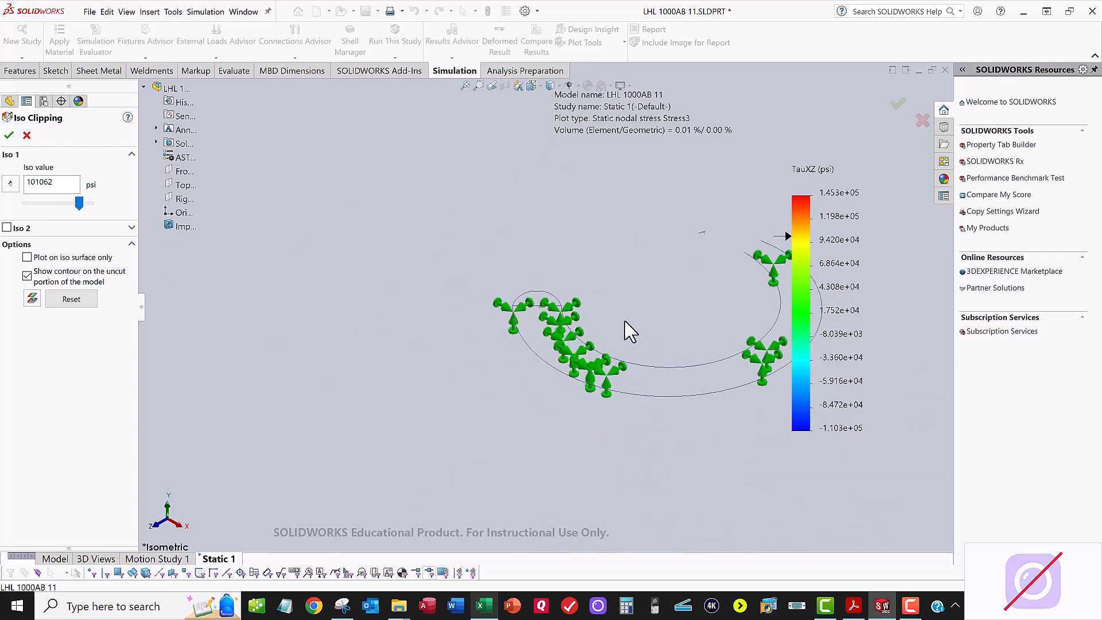
{"action": "scroll", "coordinate": [566, 319], "scroll_direction": "up", "scroll_amount": 4}
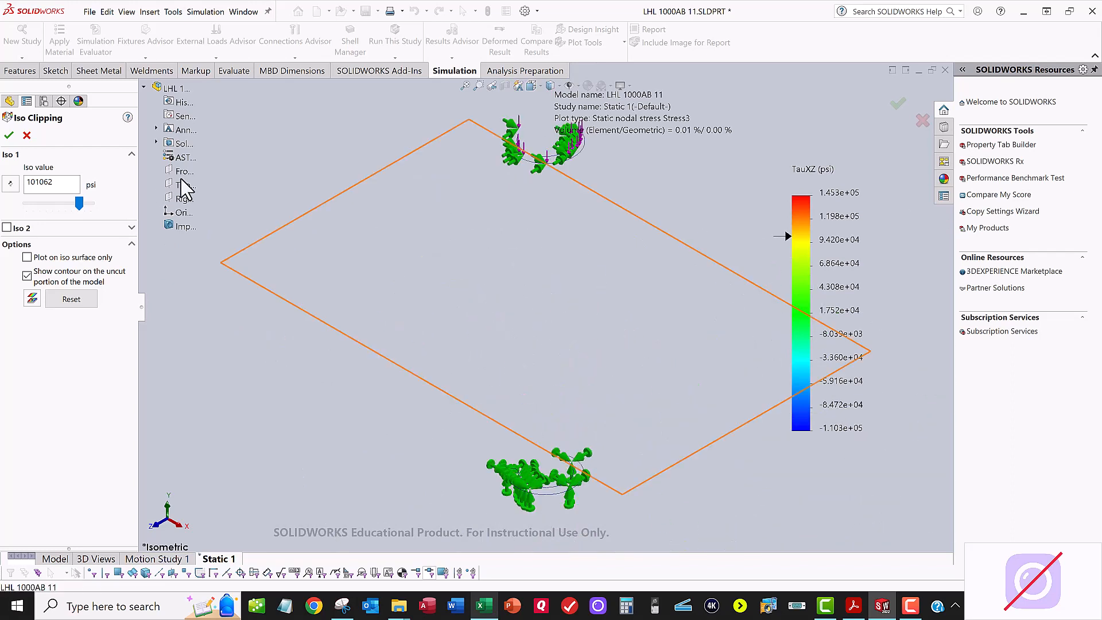
{"action": "left_click", "coordinate": [9, 135]}
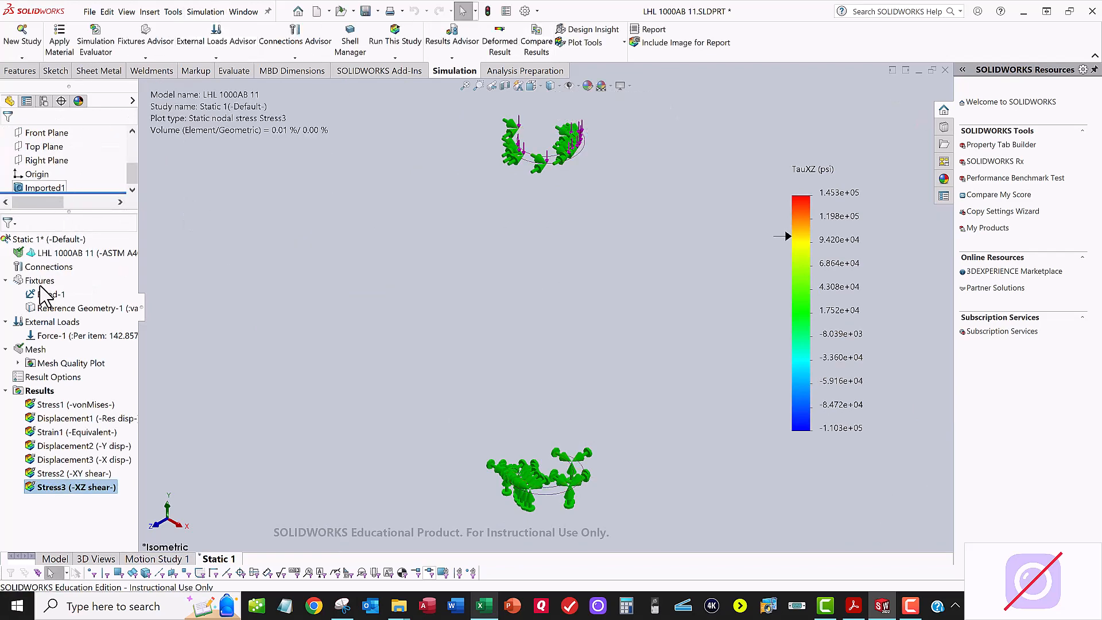
Step: Add a TYZ shear stress plot in psi to the Static 1 results and turn off its deformed result display
{"action": "right_click", "coordinate": [35, 391]}
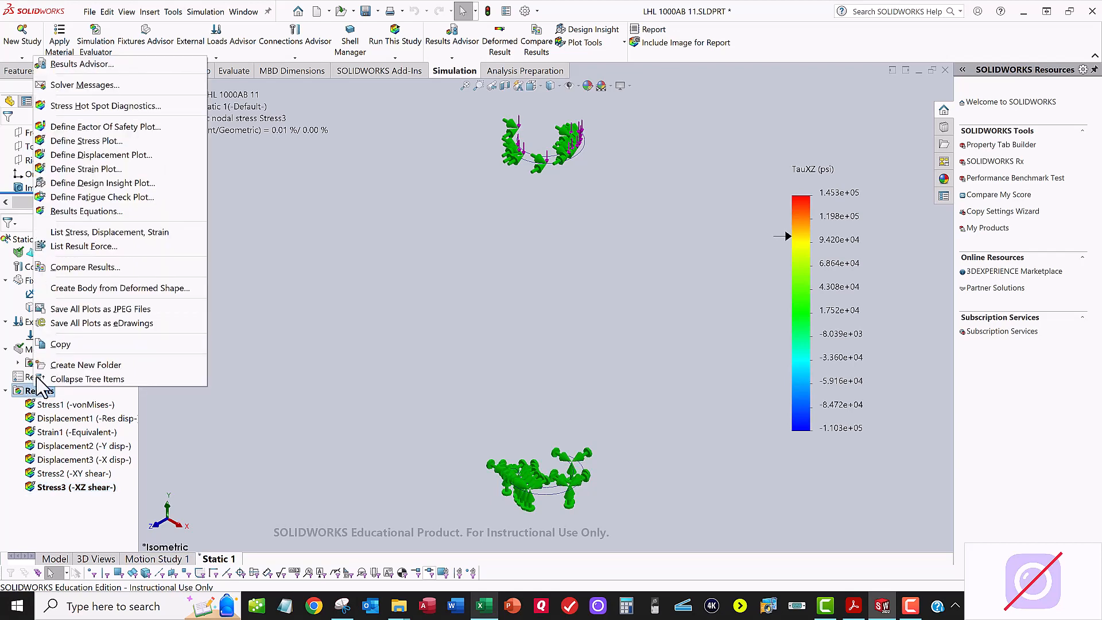
{"action": "left_click", "coordinate": [89, 141]}
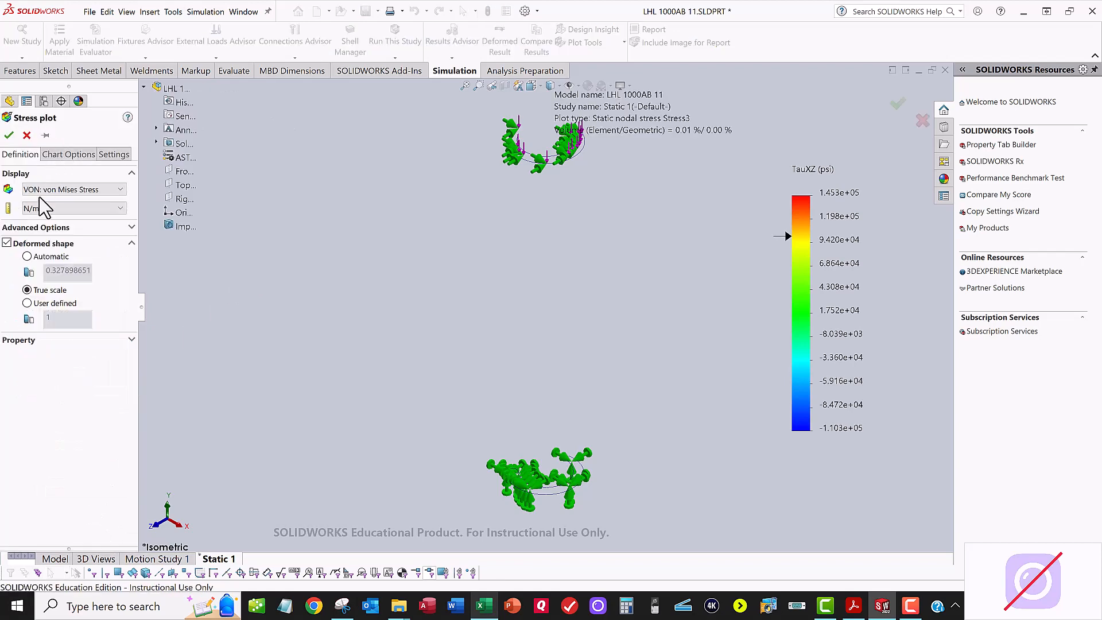
{"action": "left_click", "coordinate": [50, 189]}
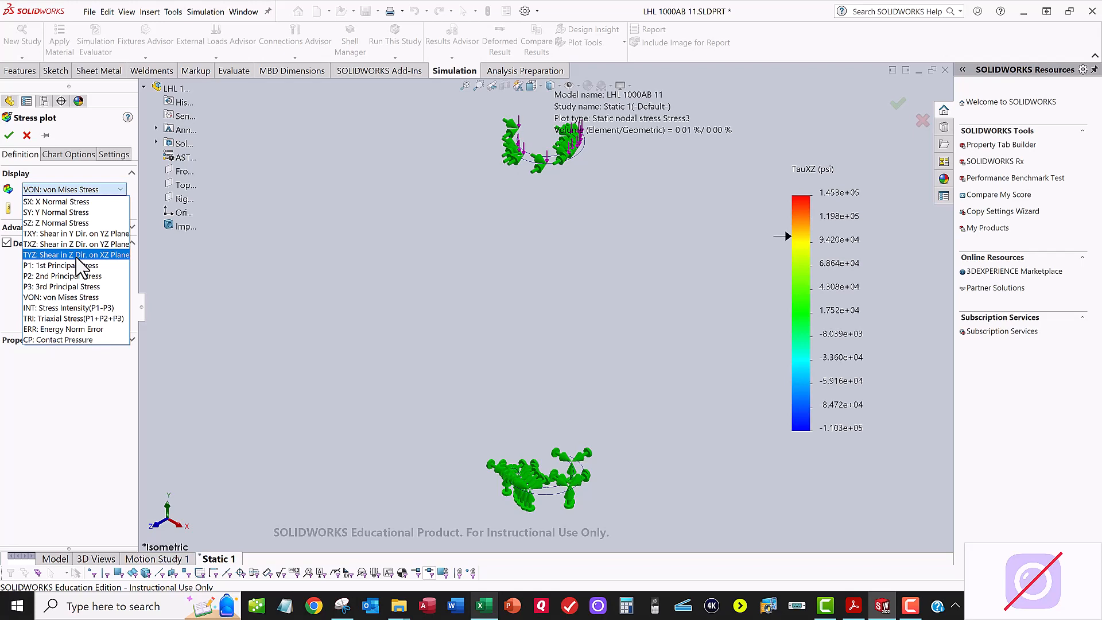
{"action": "left_click", "coordinate": [77, 255]}
{"action": "left_click", "coordinate": [38, 208]}
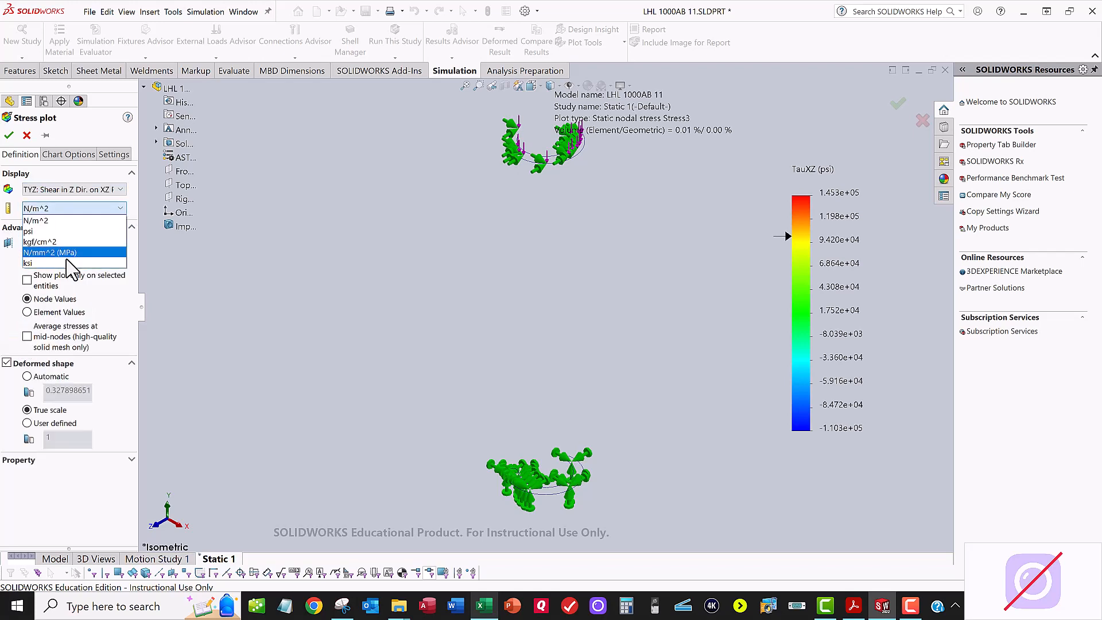
{"action": "left_click", "coordinate": [29, 230]}
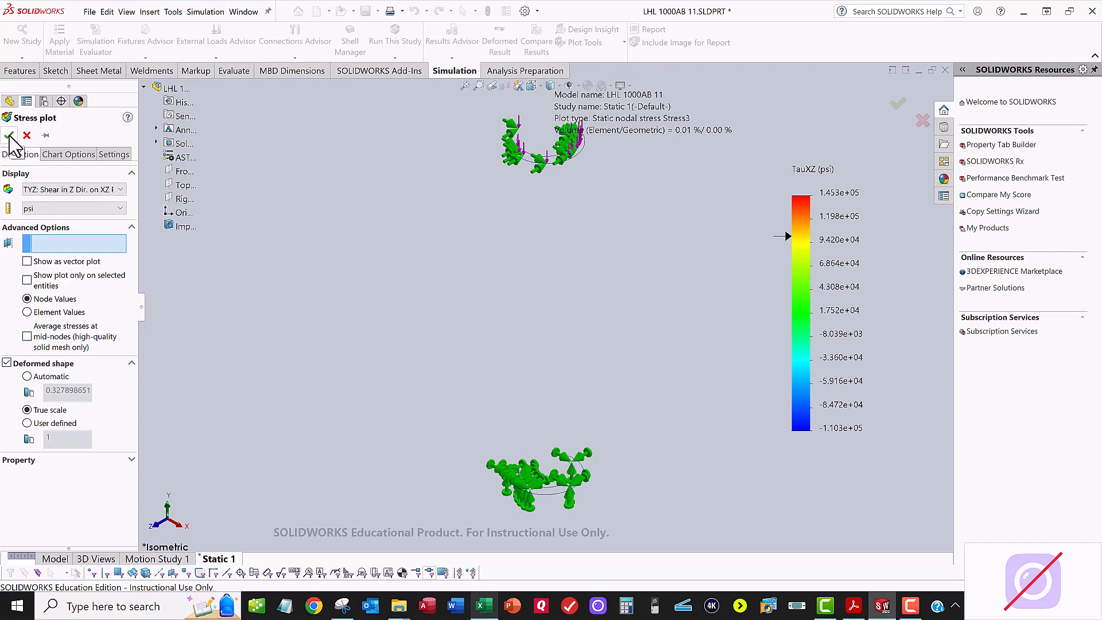
{"action": "left_click", "coordinate": [9, 136]}
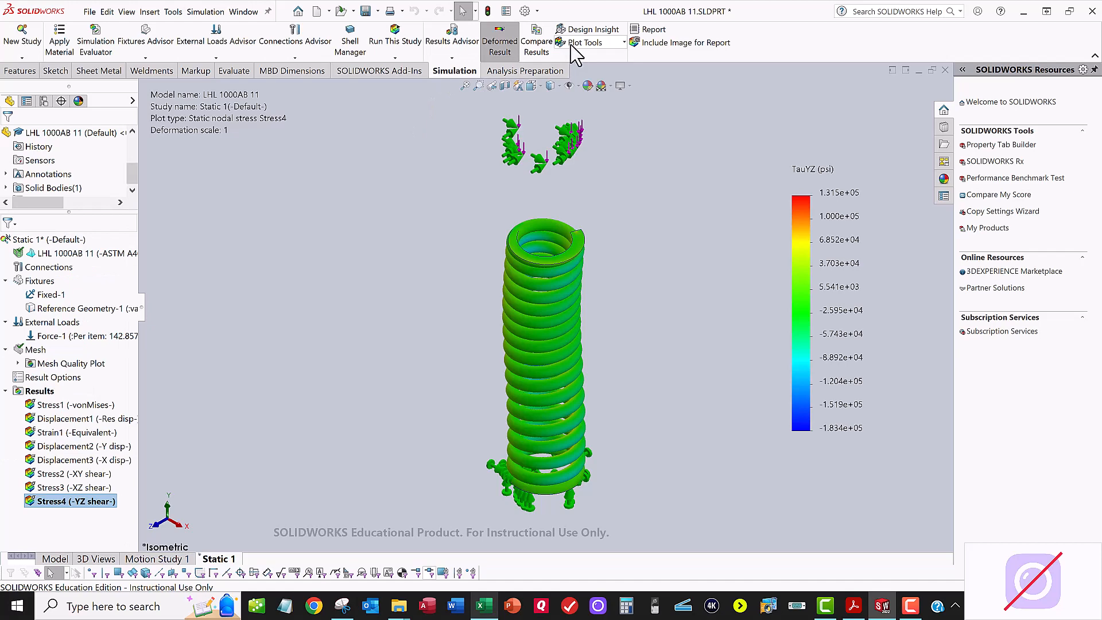
{"action": "left_click", "coordinate": [502, 47]}
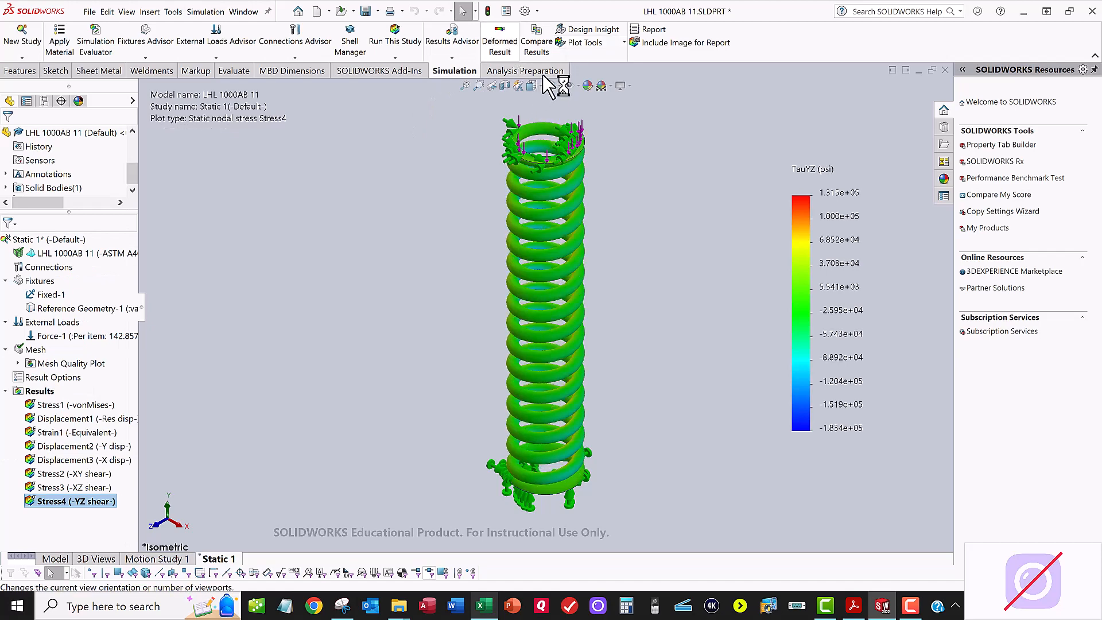
Step: Apply Iso Clipping at 101062 psi to the TYZ shear stress plot and inspect the clipped regions near the spring's ends
{"action": "left_click", "coordinate": [585, 43]}
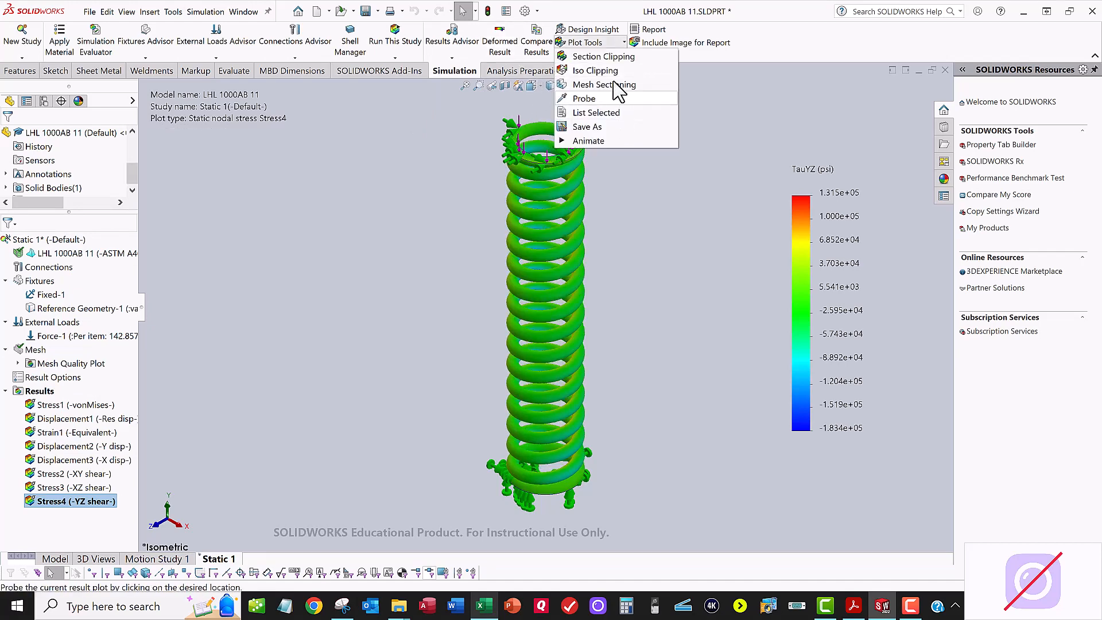
{"action": "left_click", "coordinate": [614, 74]}
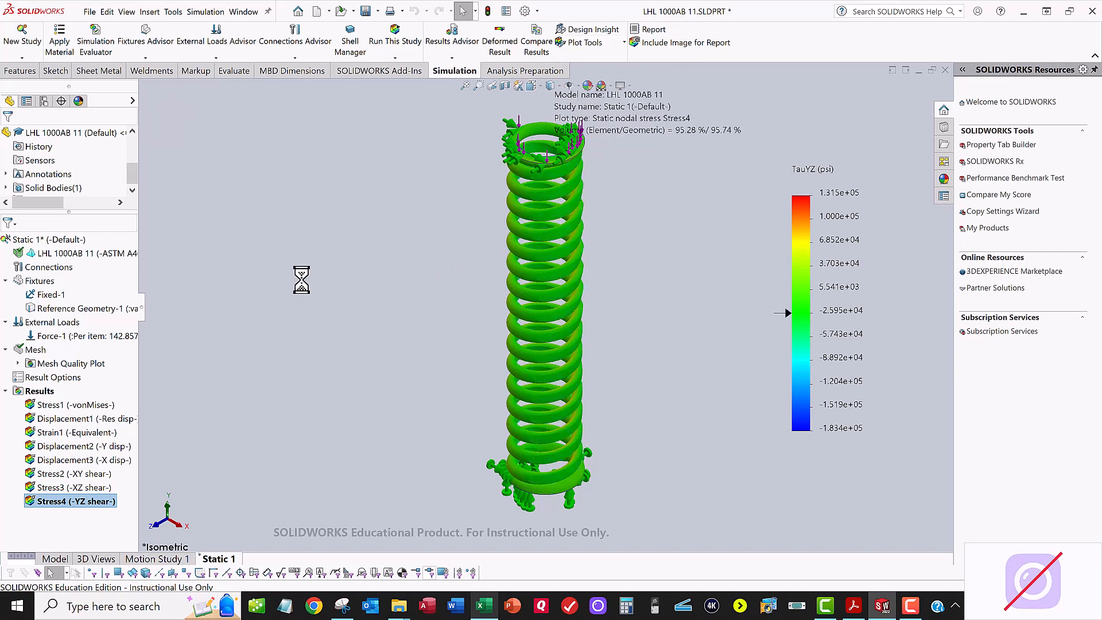
{"action": "left_click_drag", "start_coordinate": [64, 185], "coordinate": [15, 188]}
{"action": "type", "text": "10"}
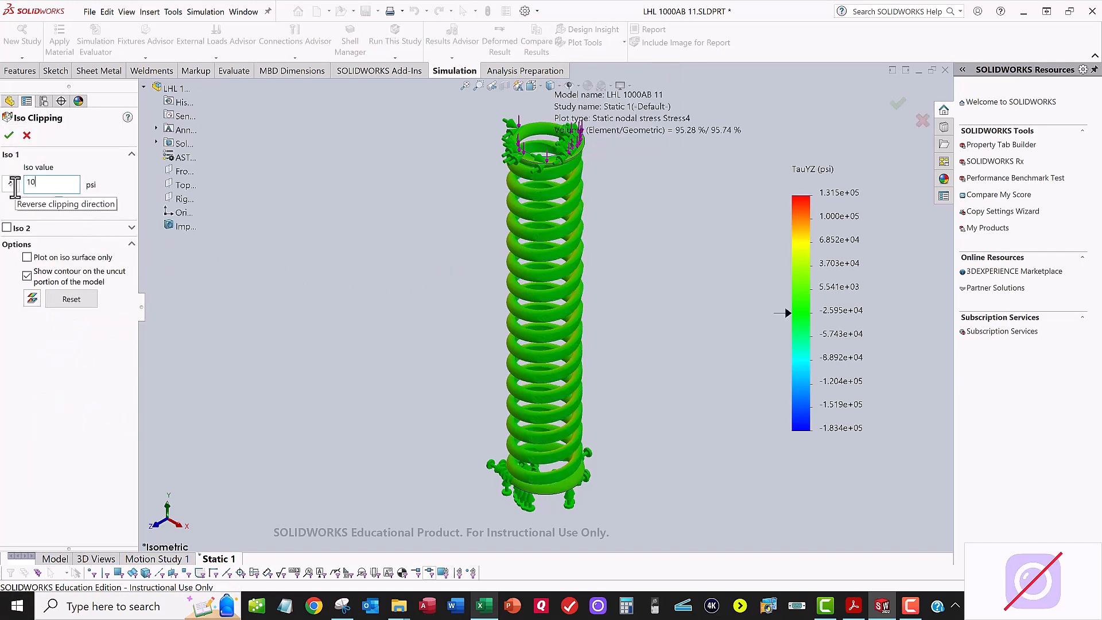
{"action": "type", "text": "1062"}
{"action": "key", "text": "Return"}
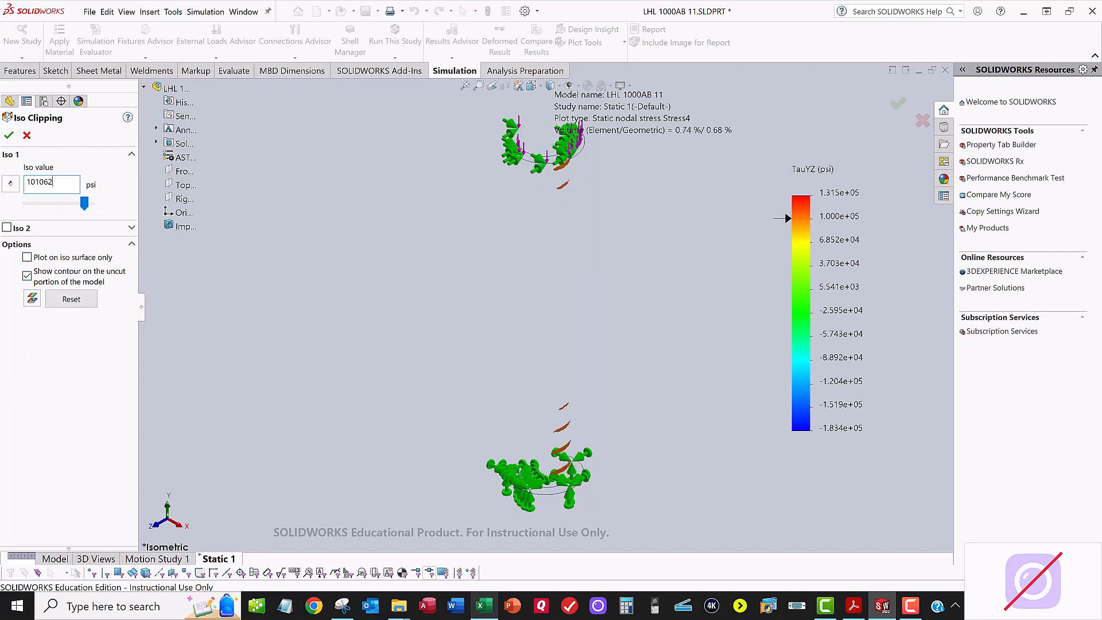
{"action": "scroll", "coordinate": [553, 450], "scroll_direction": "down", "scroll_amount": 4}
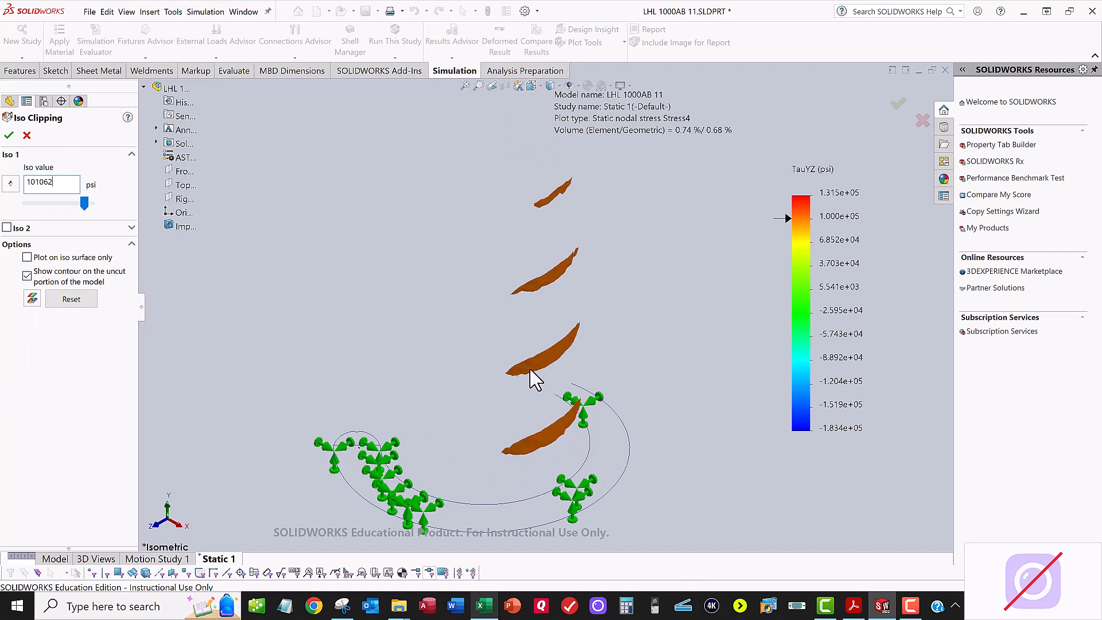
{"action": "scroll", "coordinate": [553, 357], "scroll_direction": "down", "scroll_amount": 1}
{"action": "scroll", "coordinate": [597, 393], "scroll_direction": "up", "scroll_amount": 6}
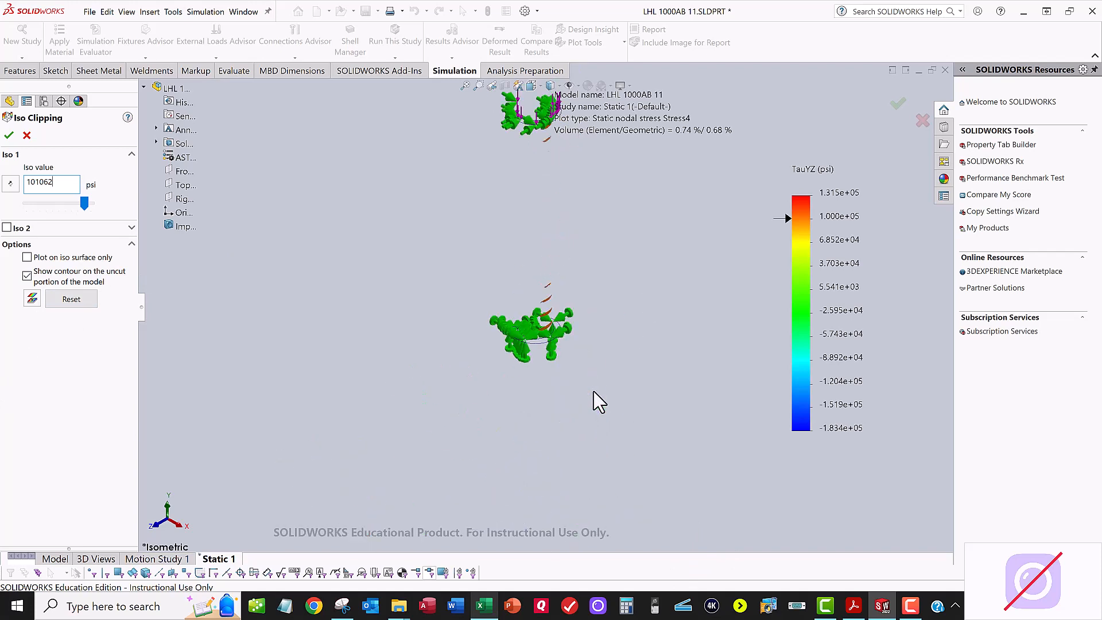
{"action": "scroll", "coordinate": [572, 273], "scroll_direction": "down", "scroll_amount": 2}
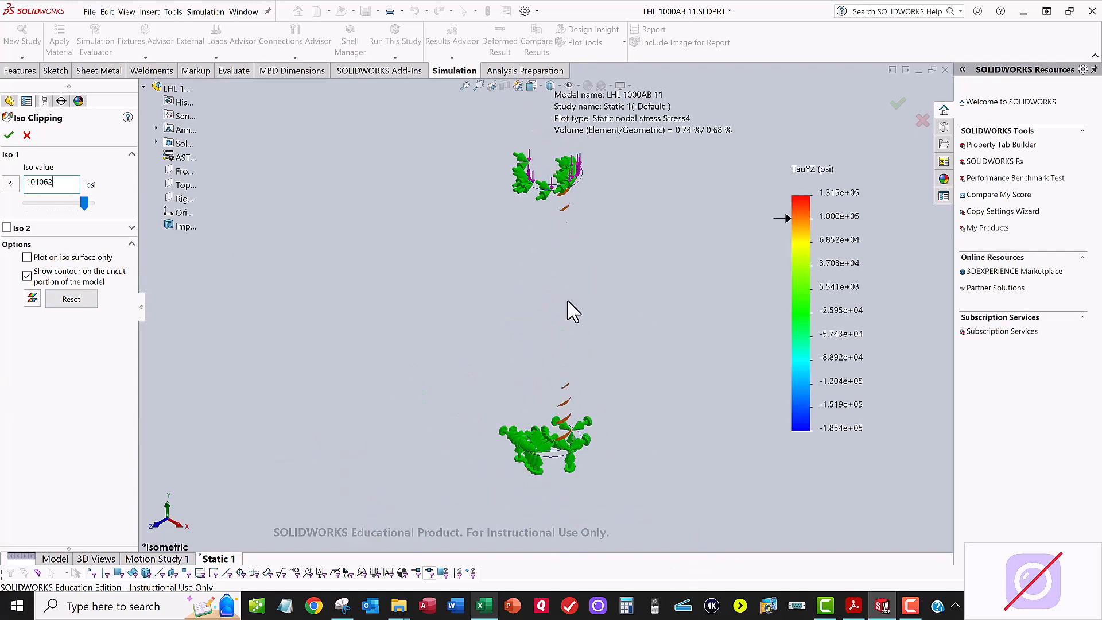